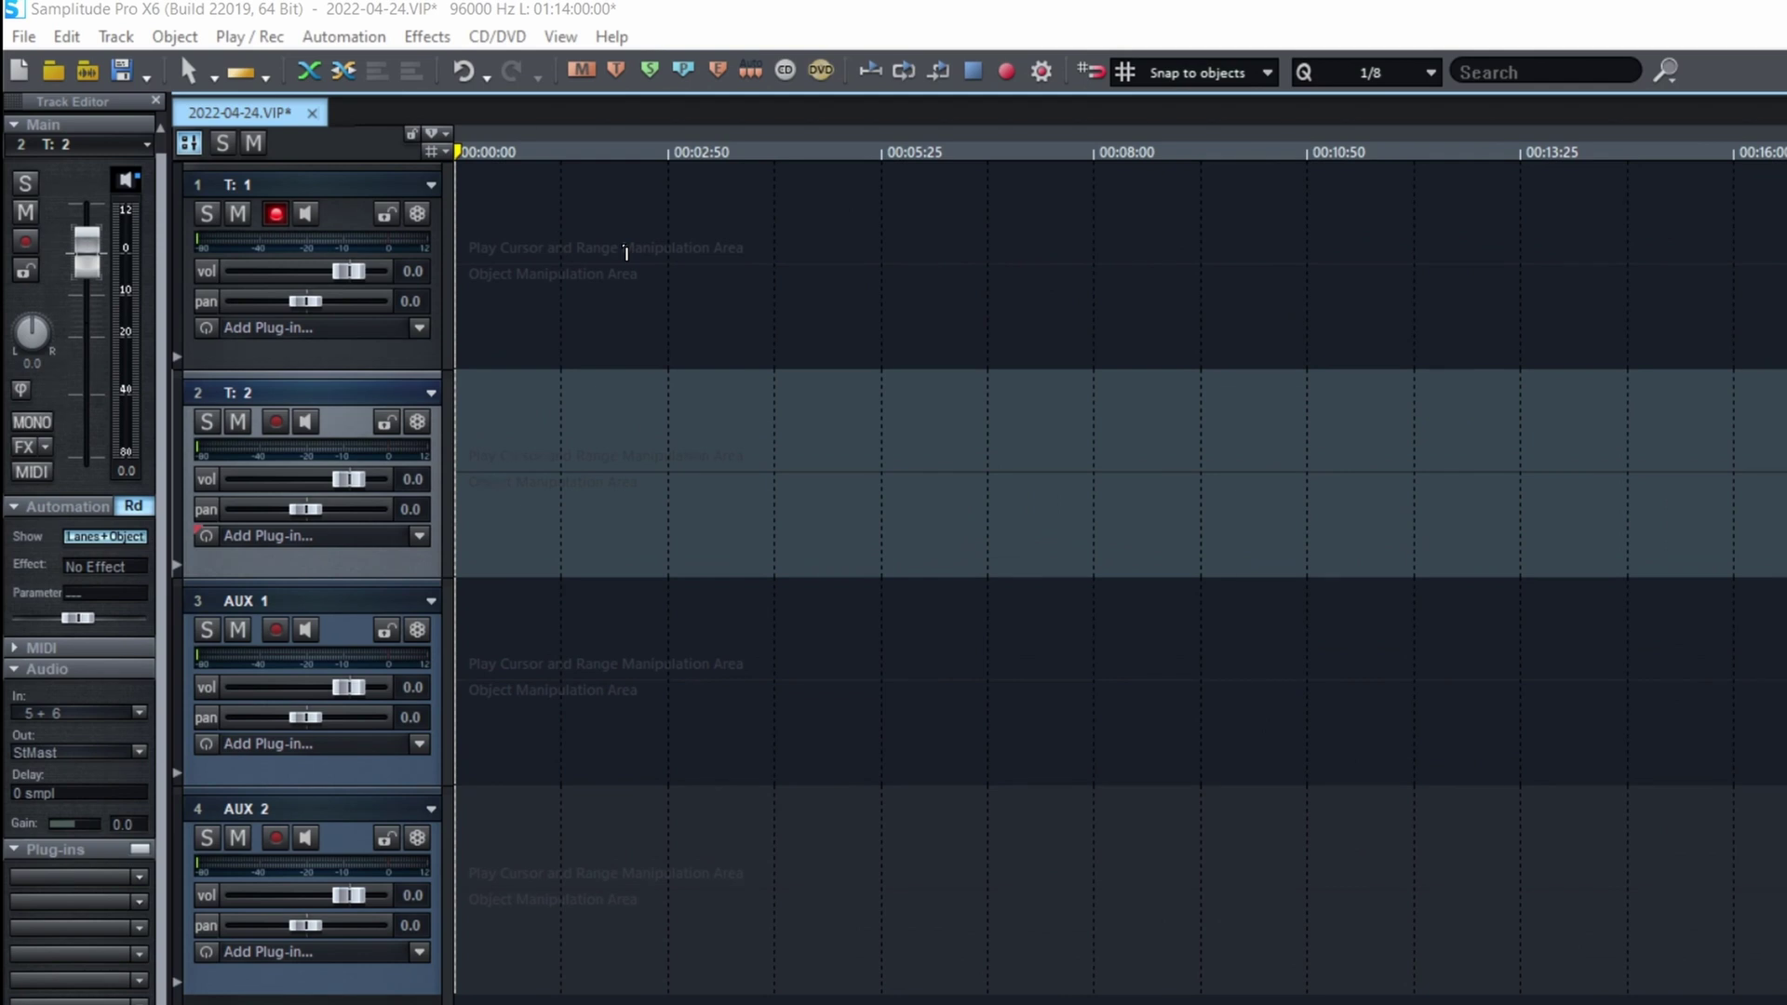
Select track 1, then open and close its Plug-in Browser.
left_click(295, 183)
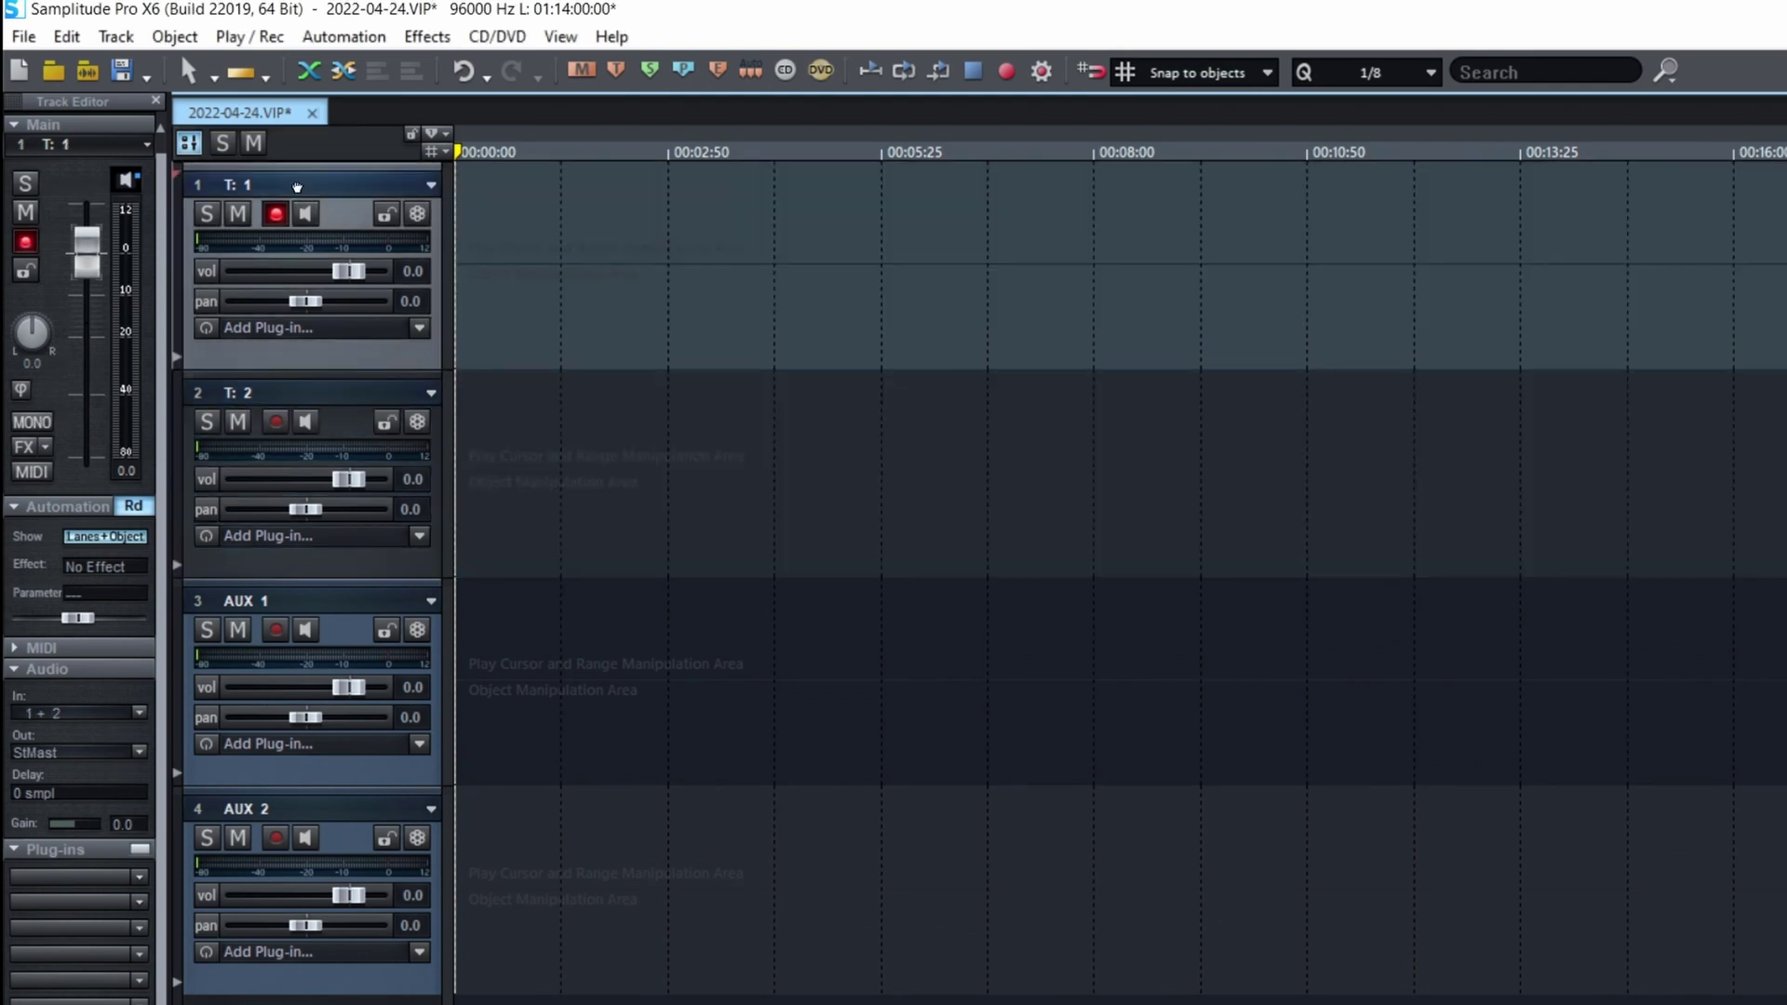
left_click(292, 329)
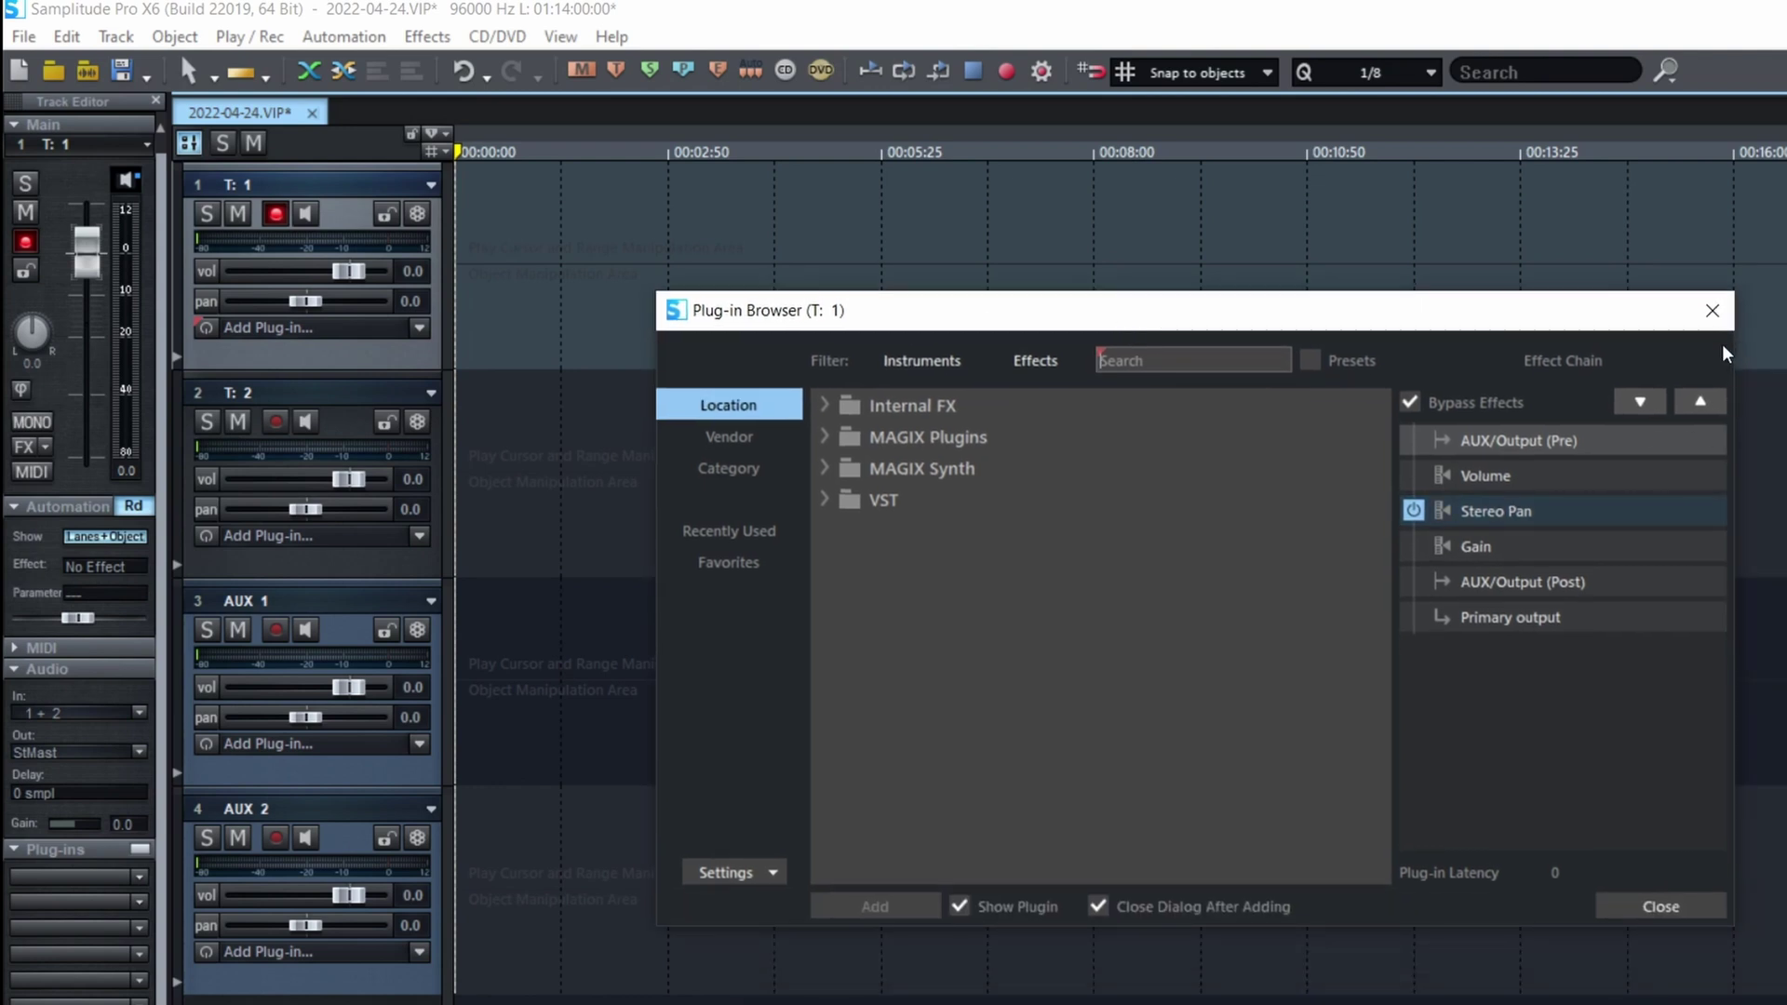
left_click(1713, 311)
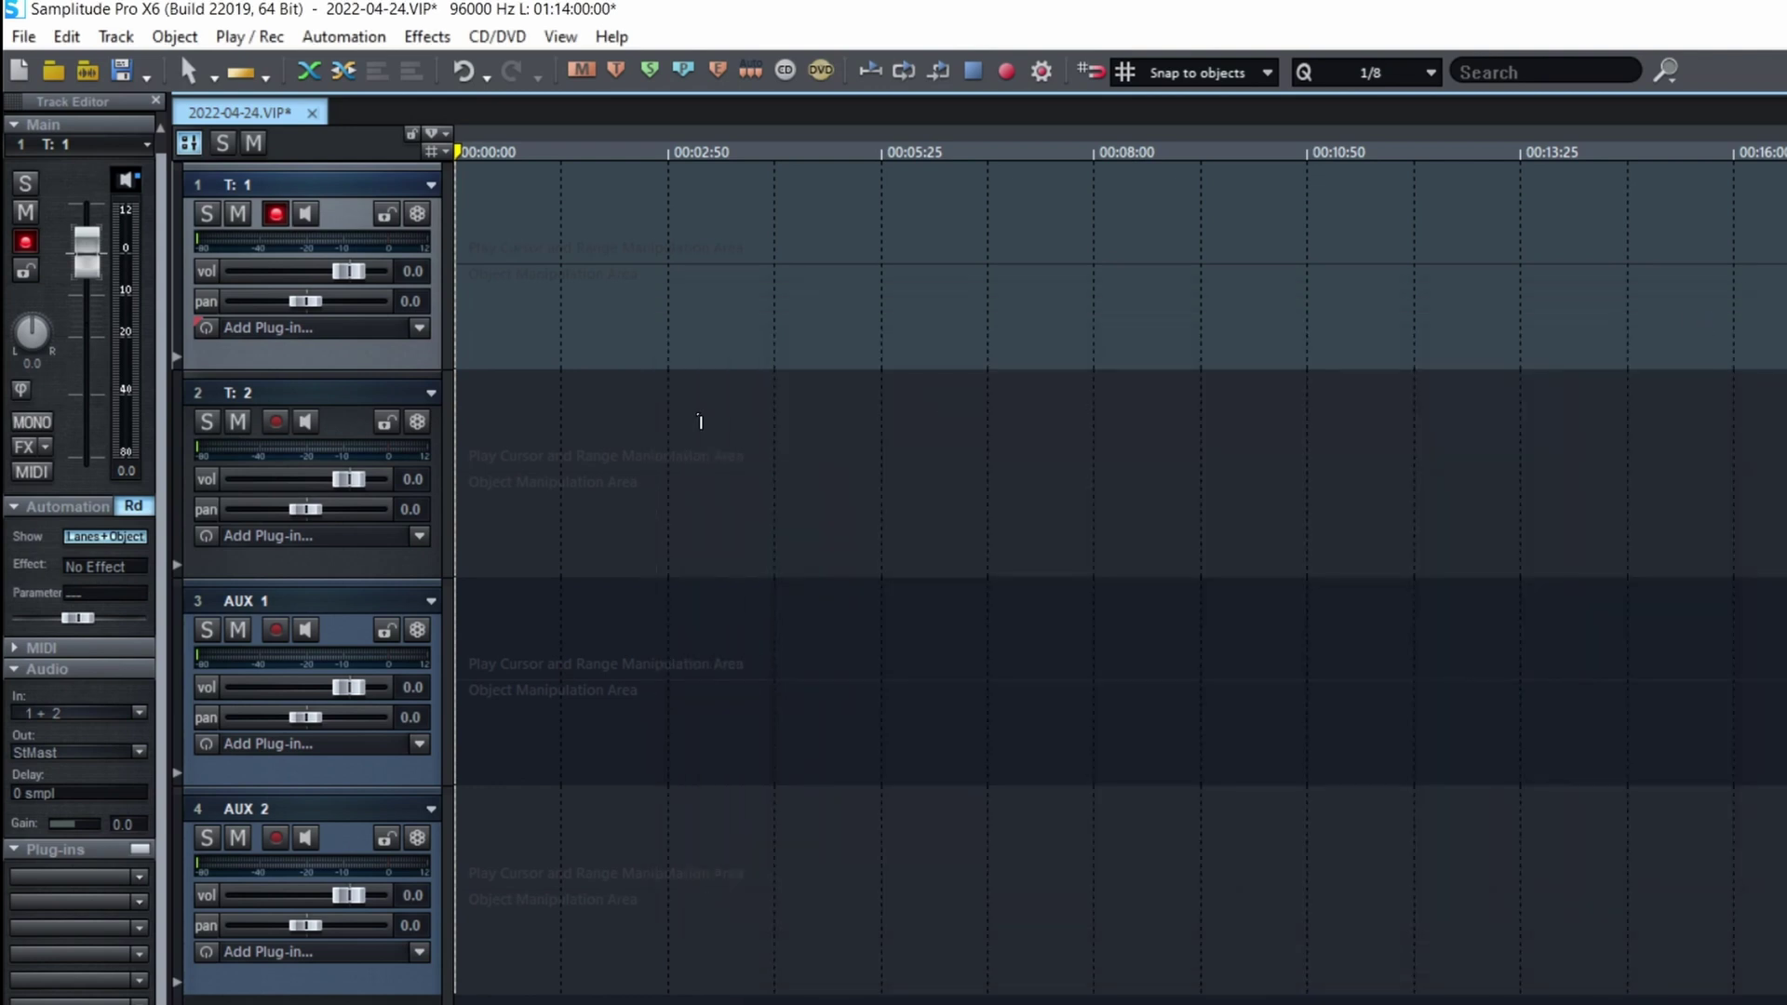
Preview the Favorites and Recently Used lists in track 1's Add Plug-in menu.
left_click(419, 329)
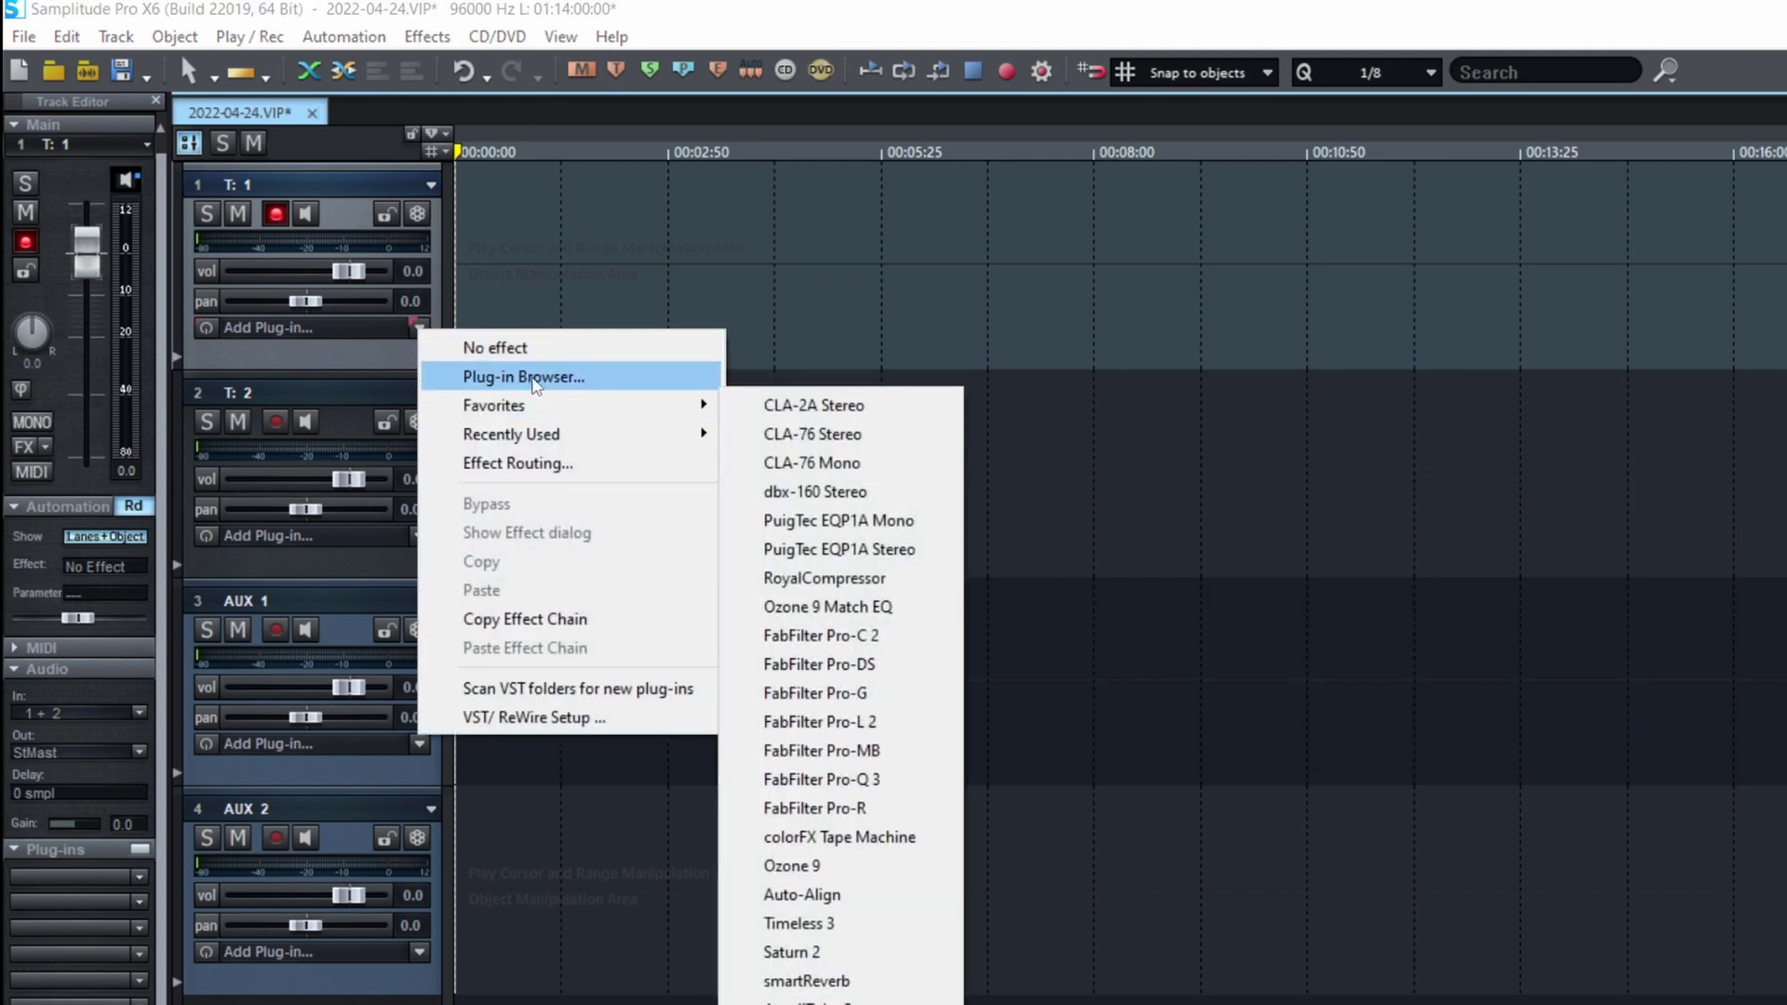
mouse_move(540, 403)
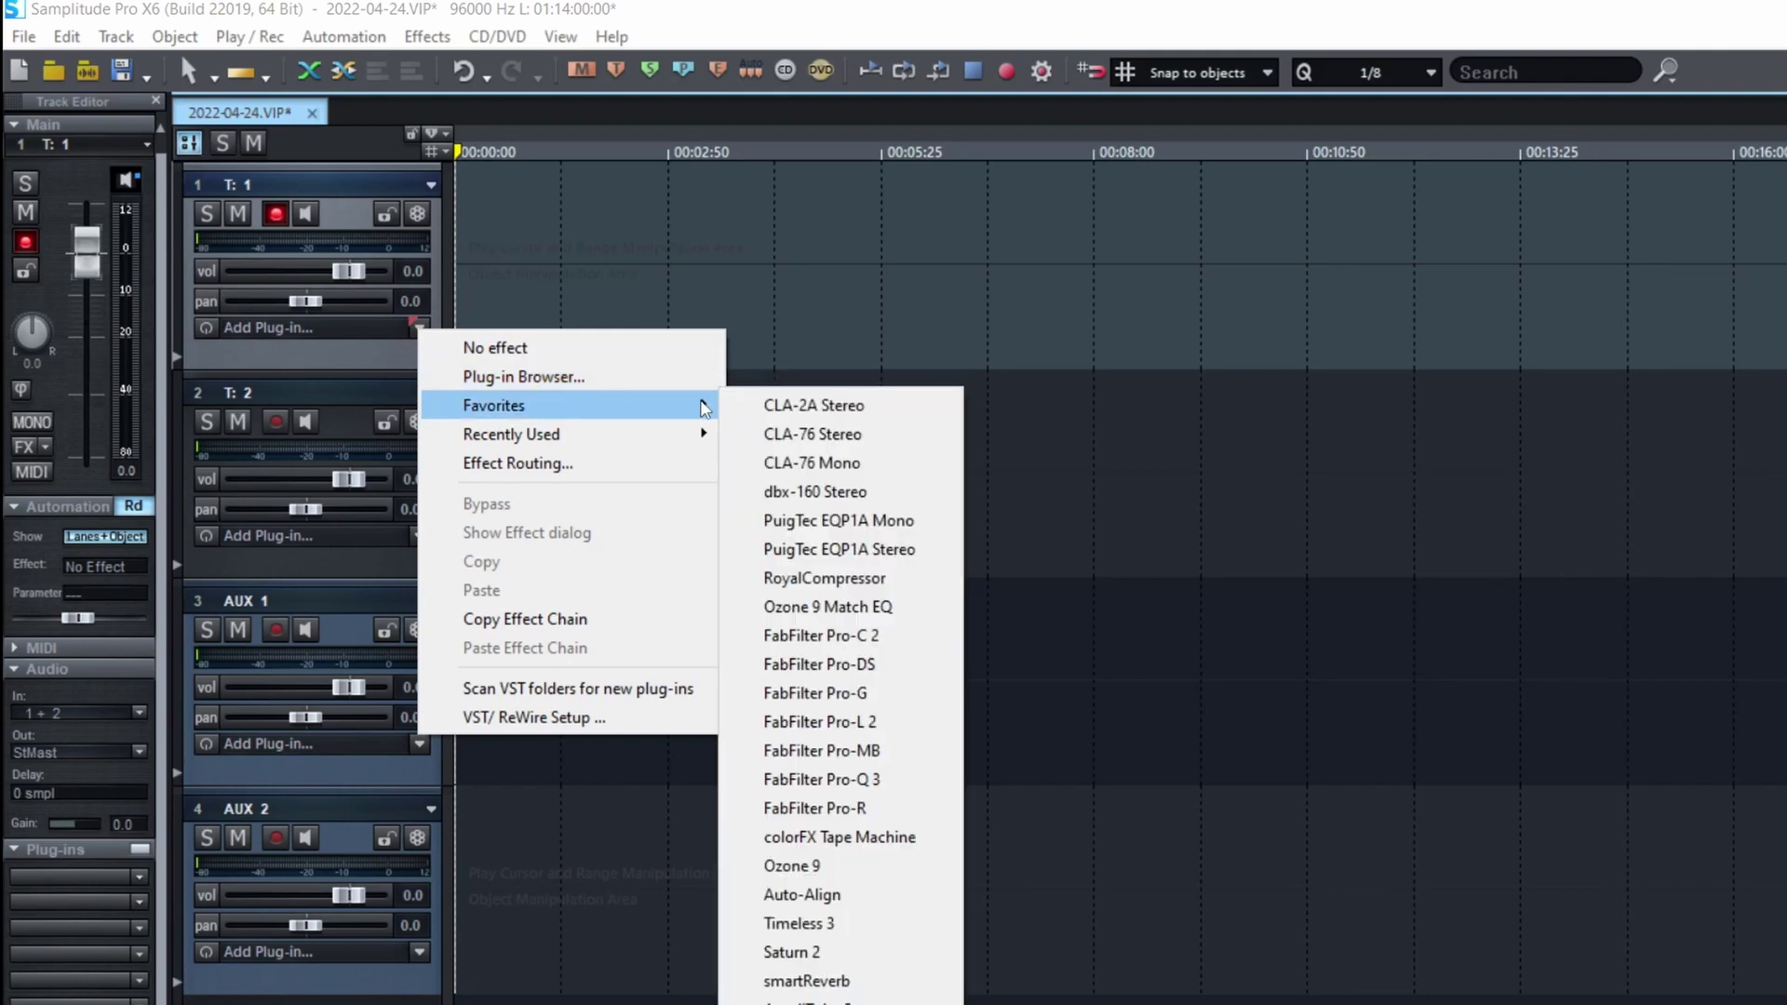
mouse_move(596, 442)
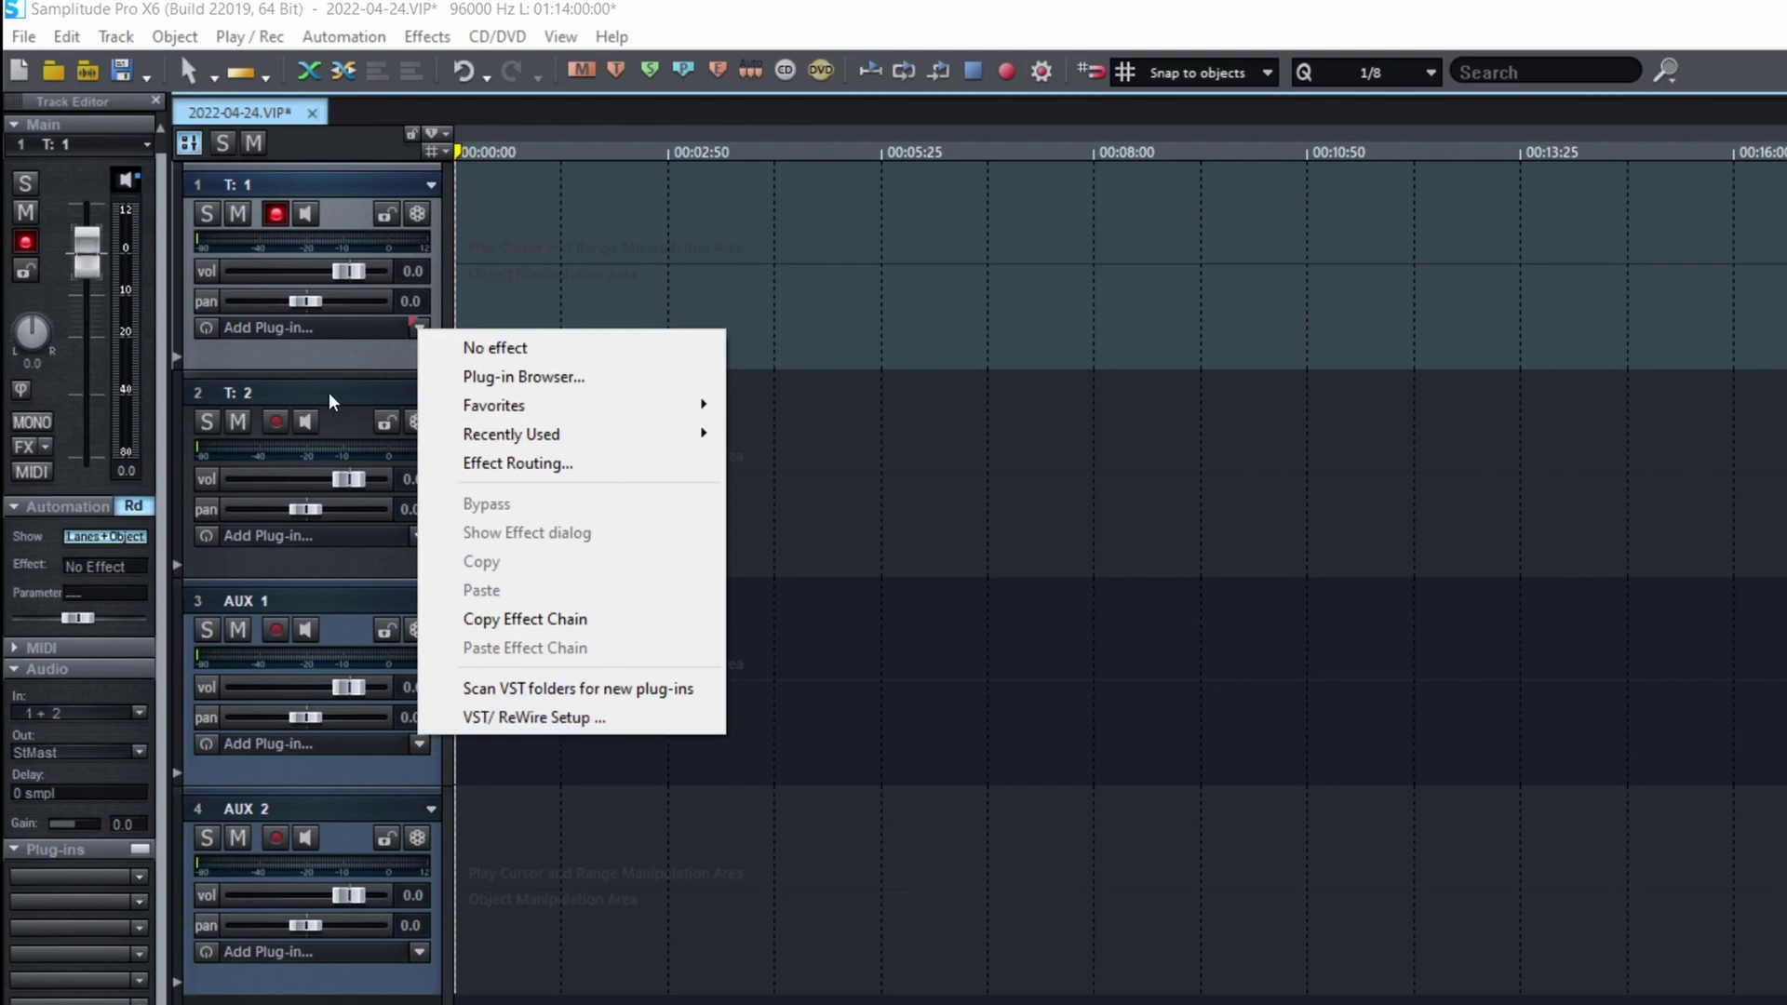
Open track 1's Plug-in Browser and view its Favorites list.
left_click(316, 352)
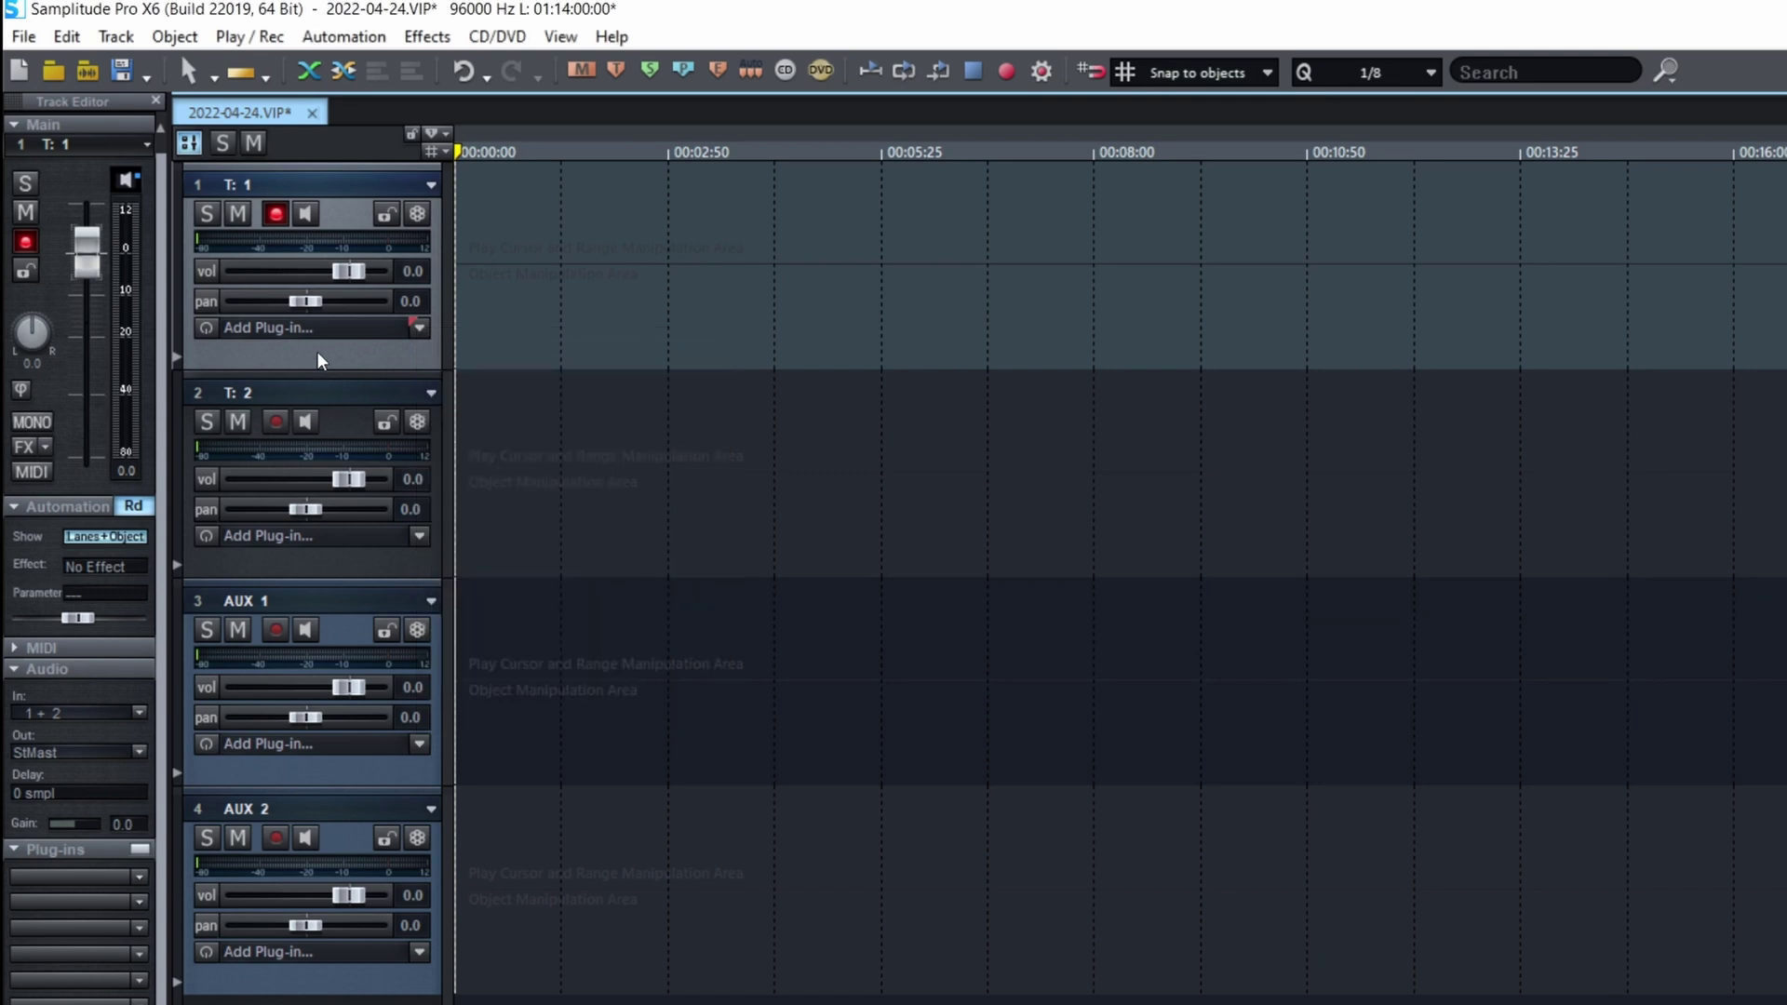
left_click(303, 328)
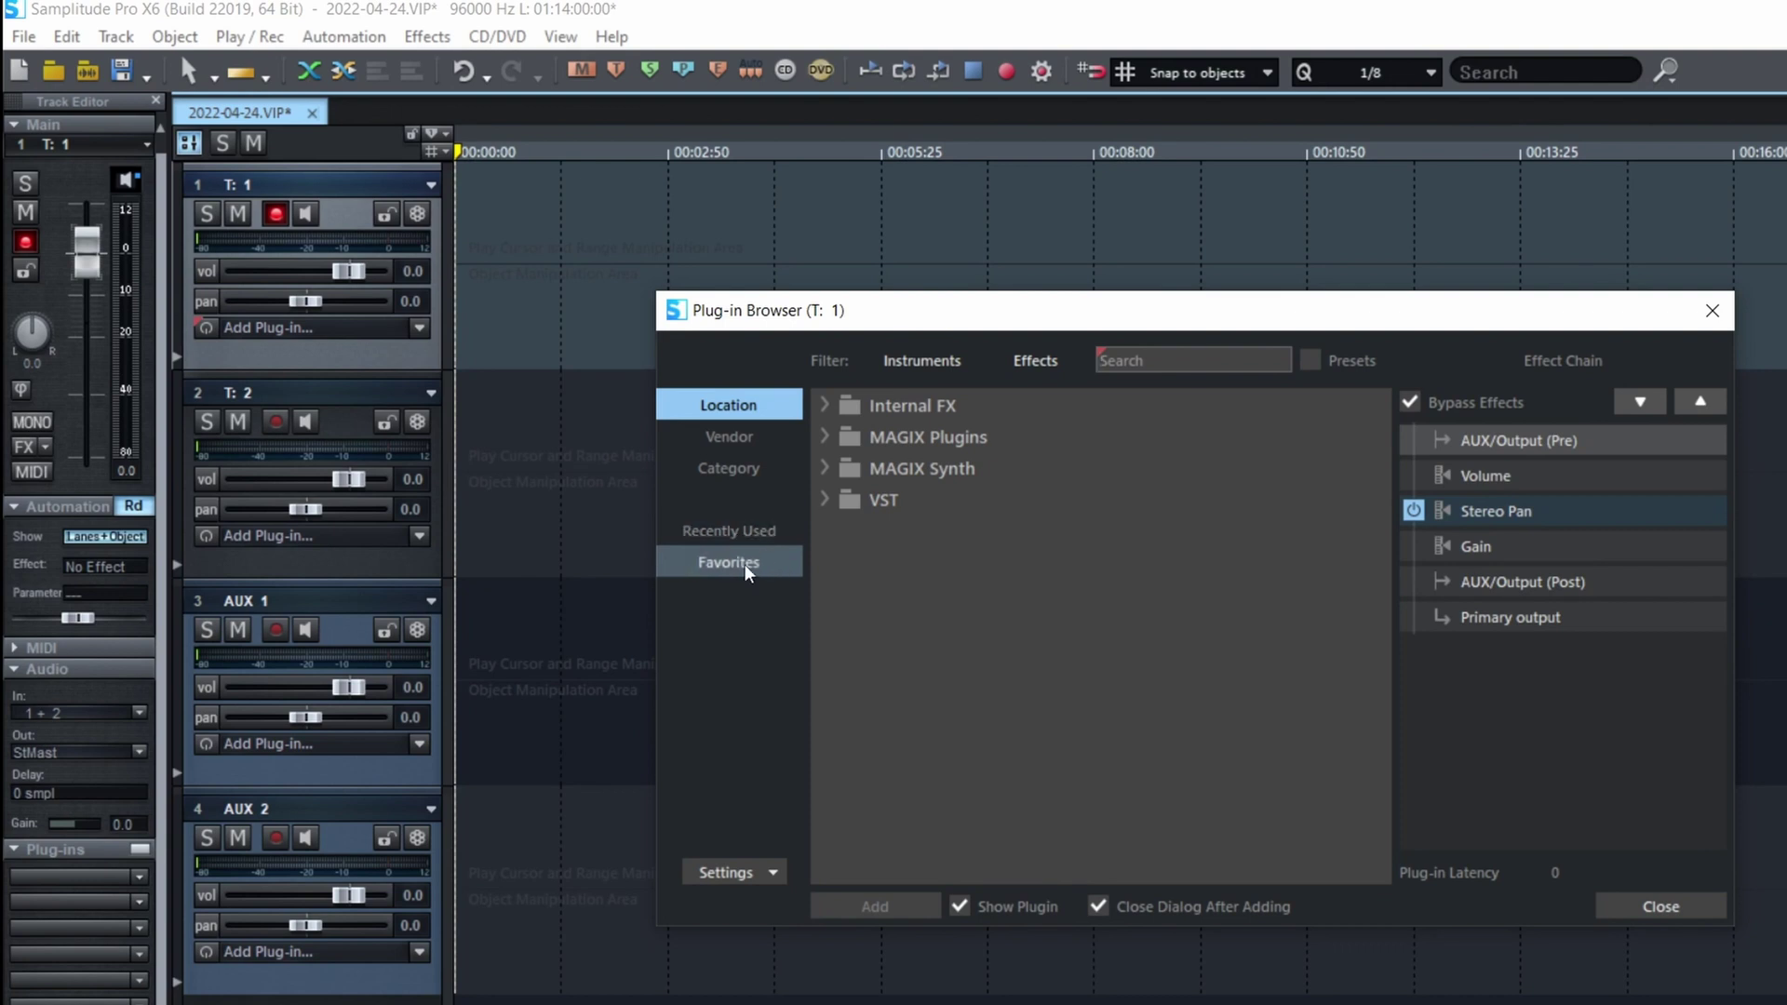
left_click(734, 564)
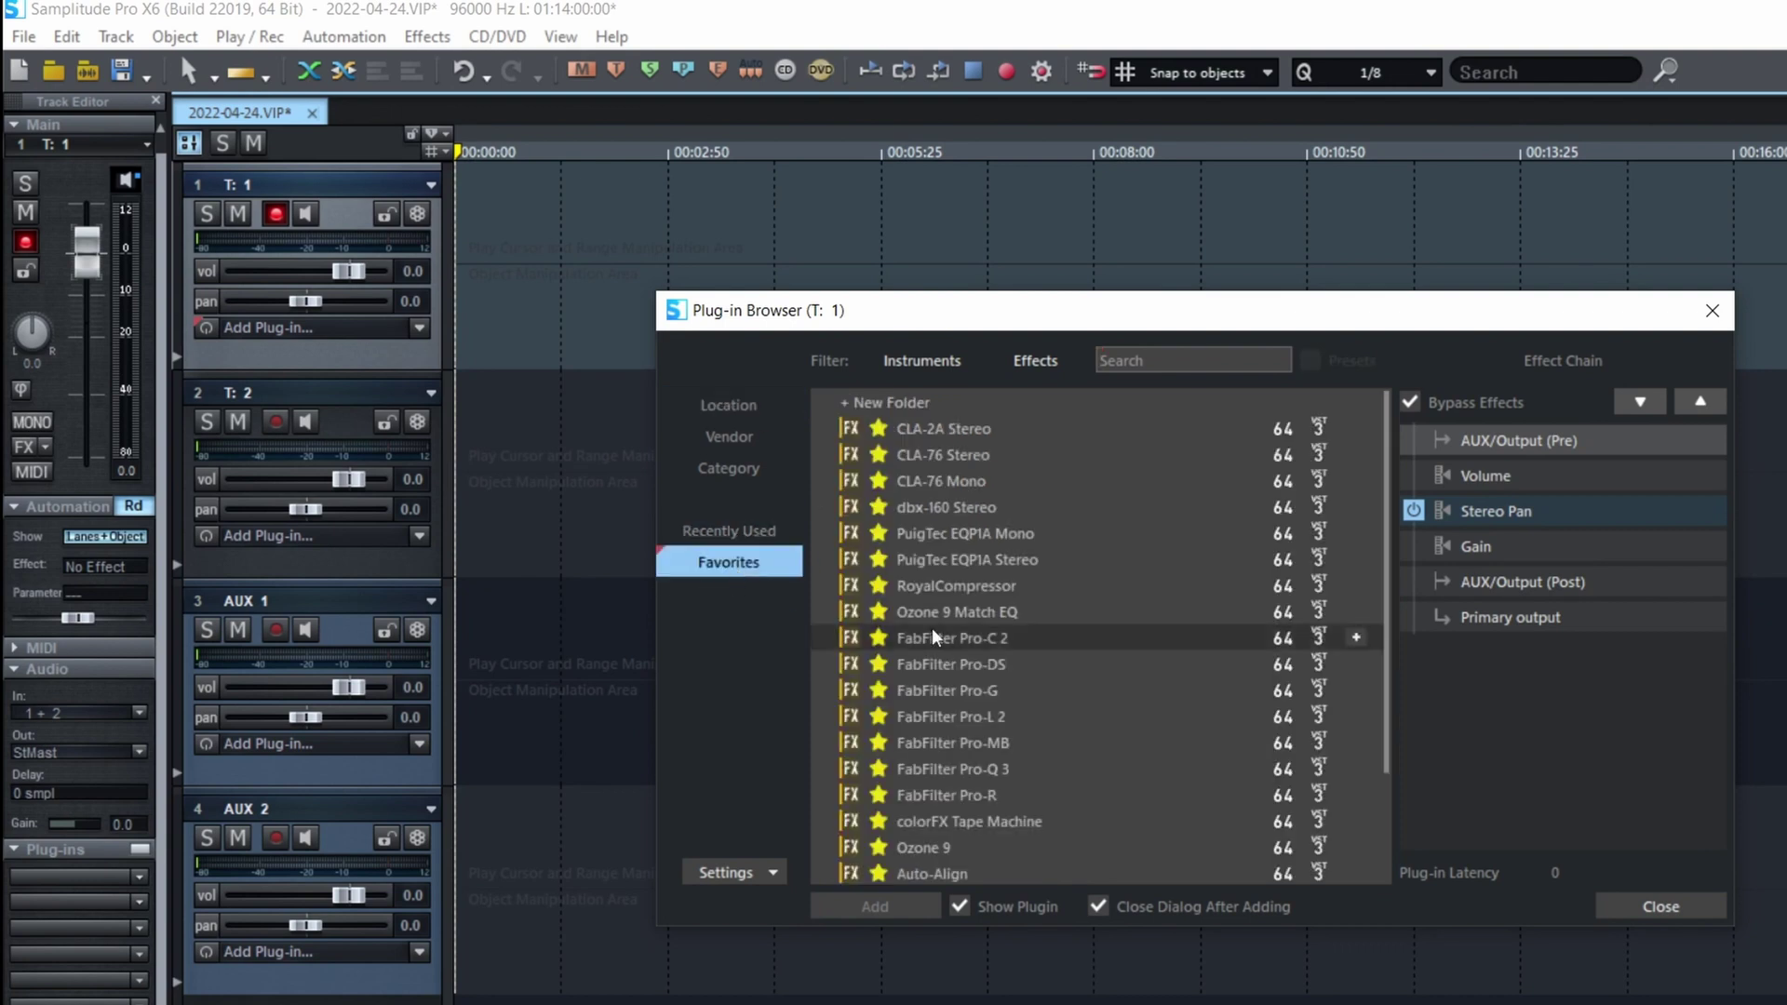
scroll(1046, 661, "down", 2)
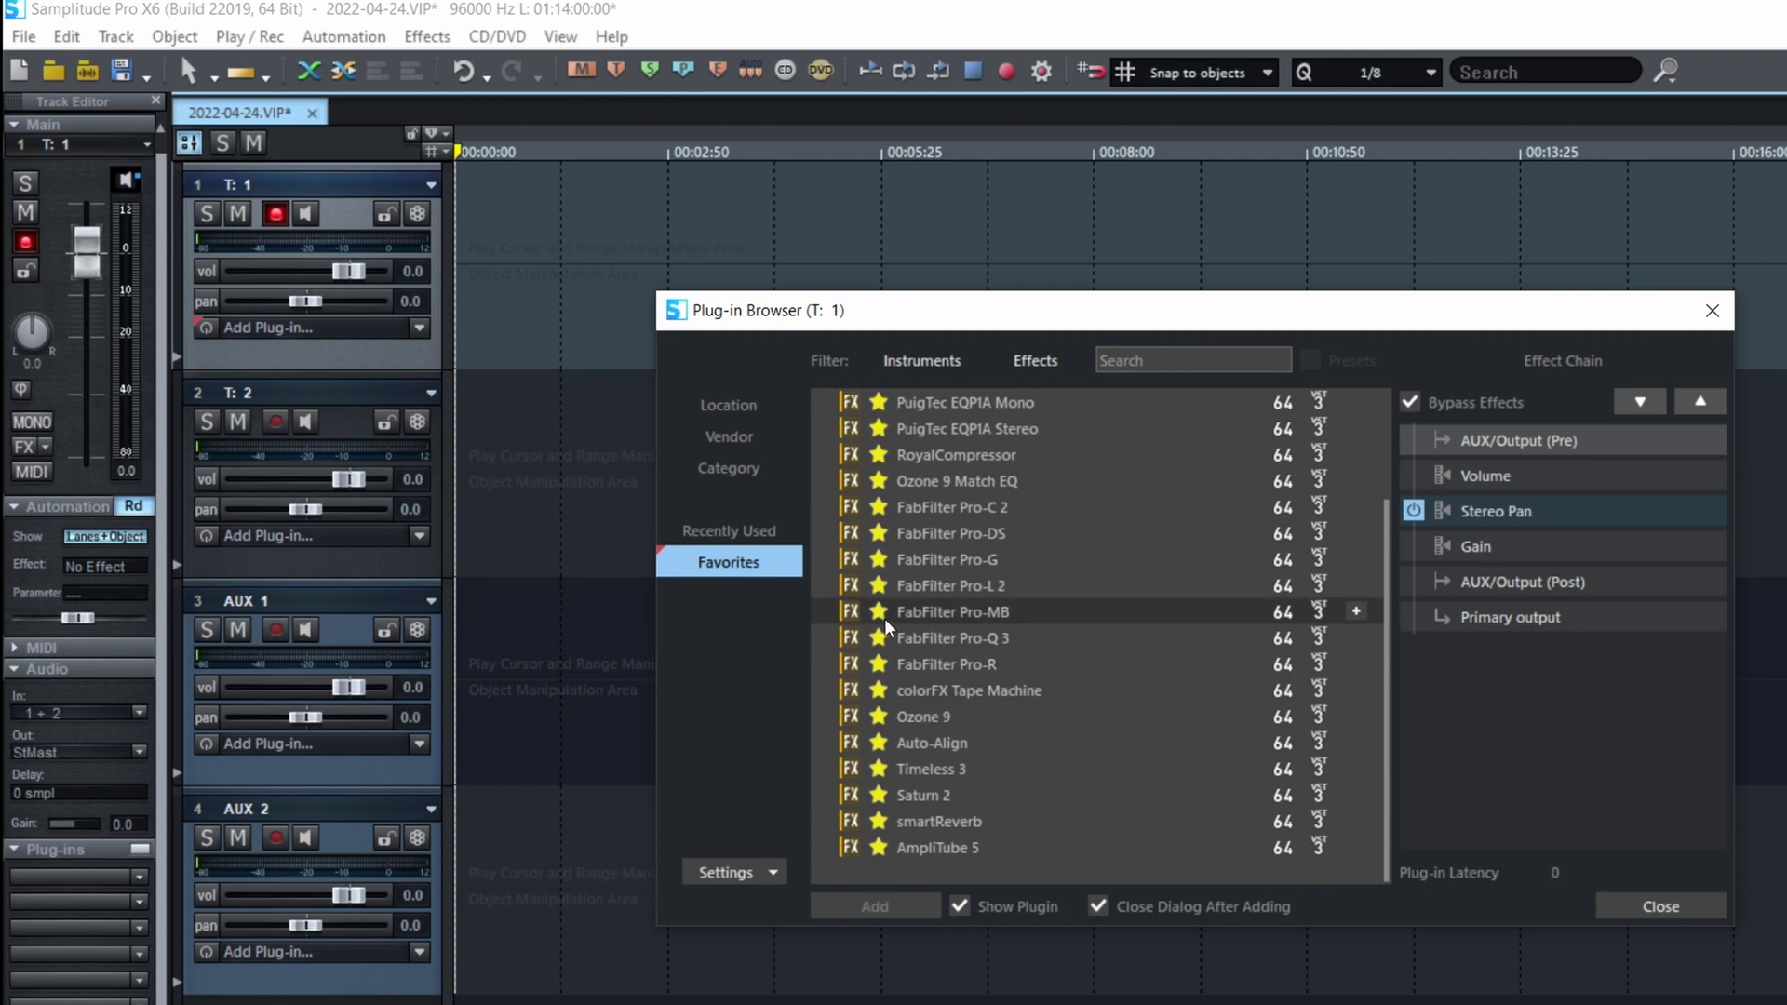
scroll(1018, 616, "up", 2)
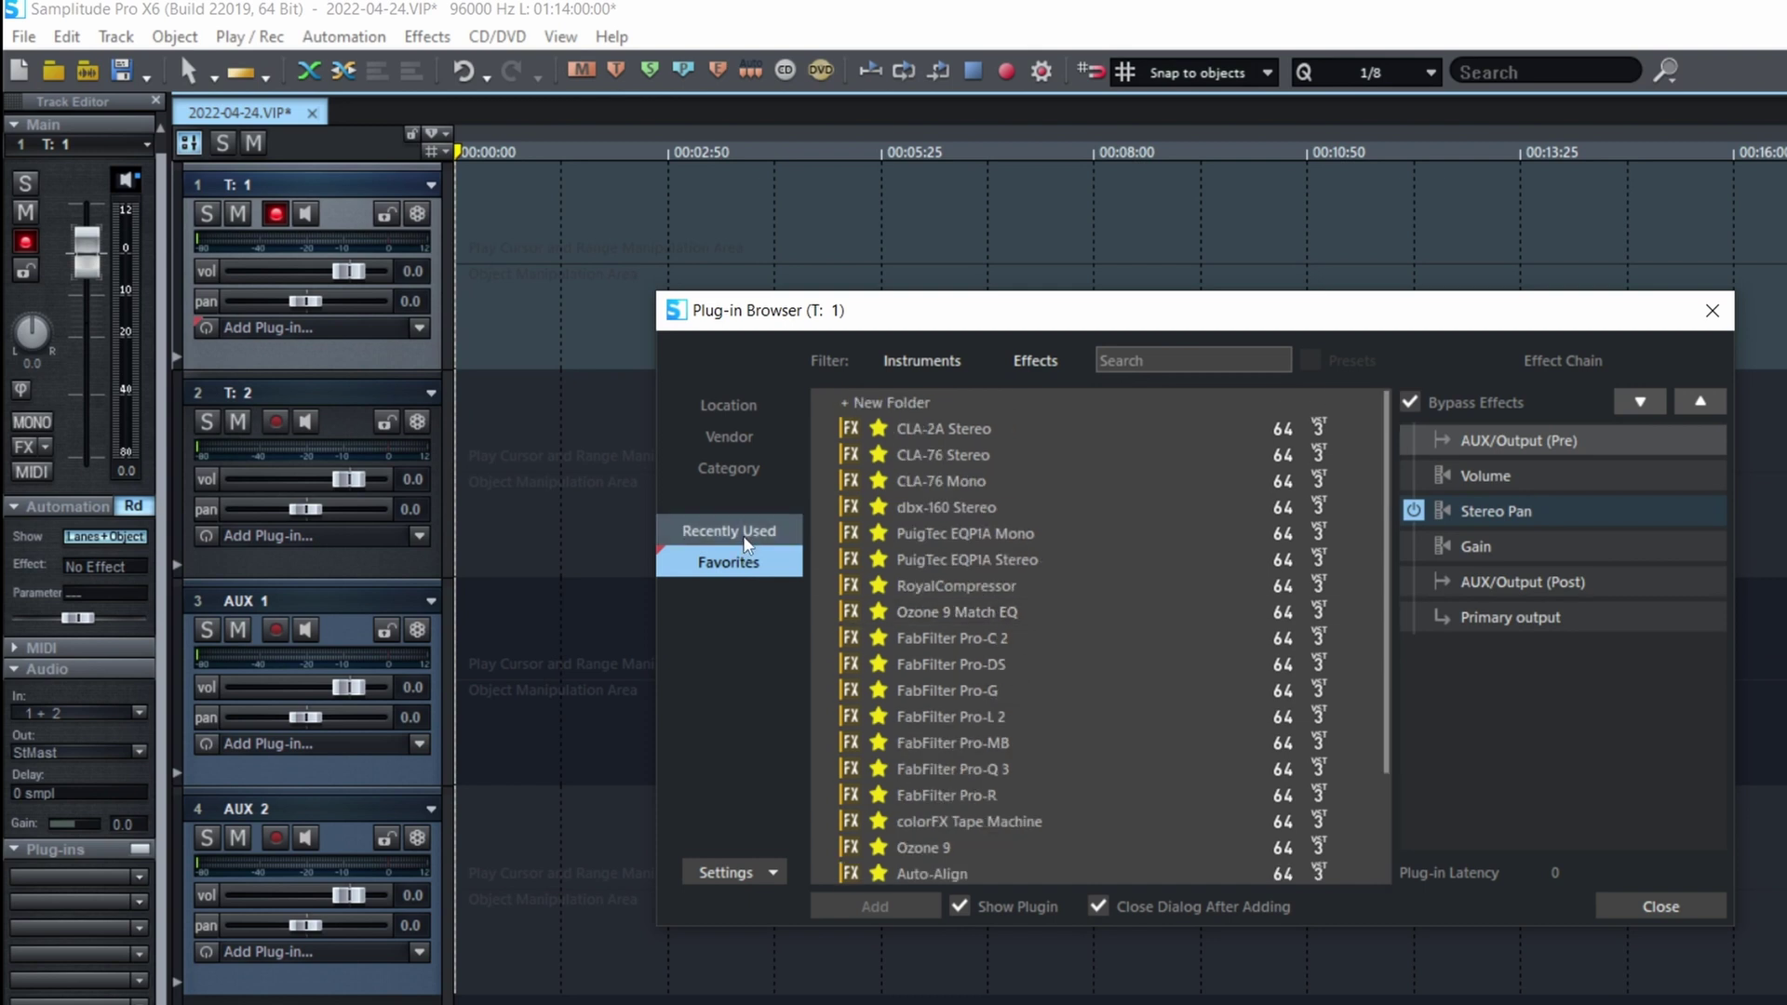
Show Recently Used plug-ins filtered to Effects only, grouped by Vendor.
left_click(745, 531)
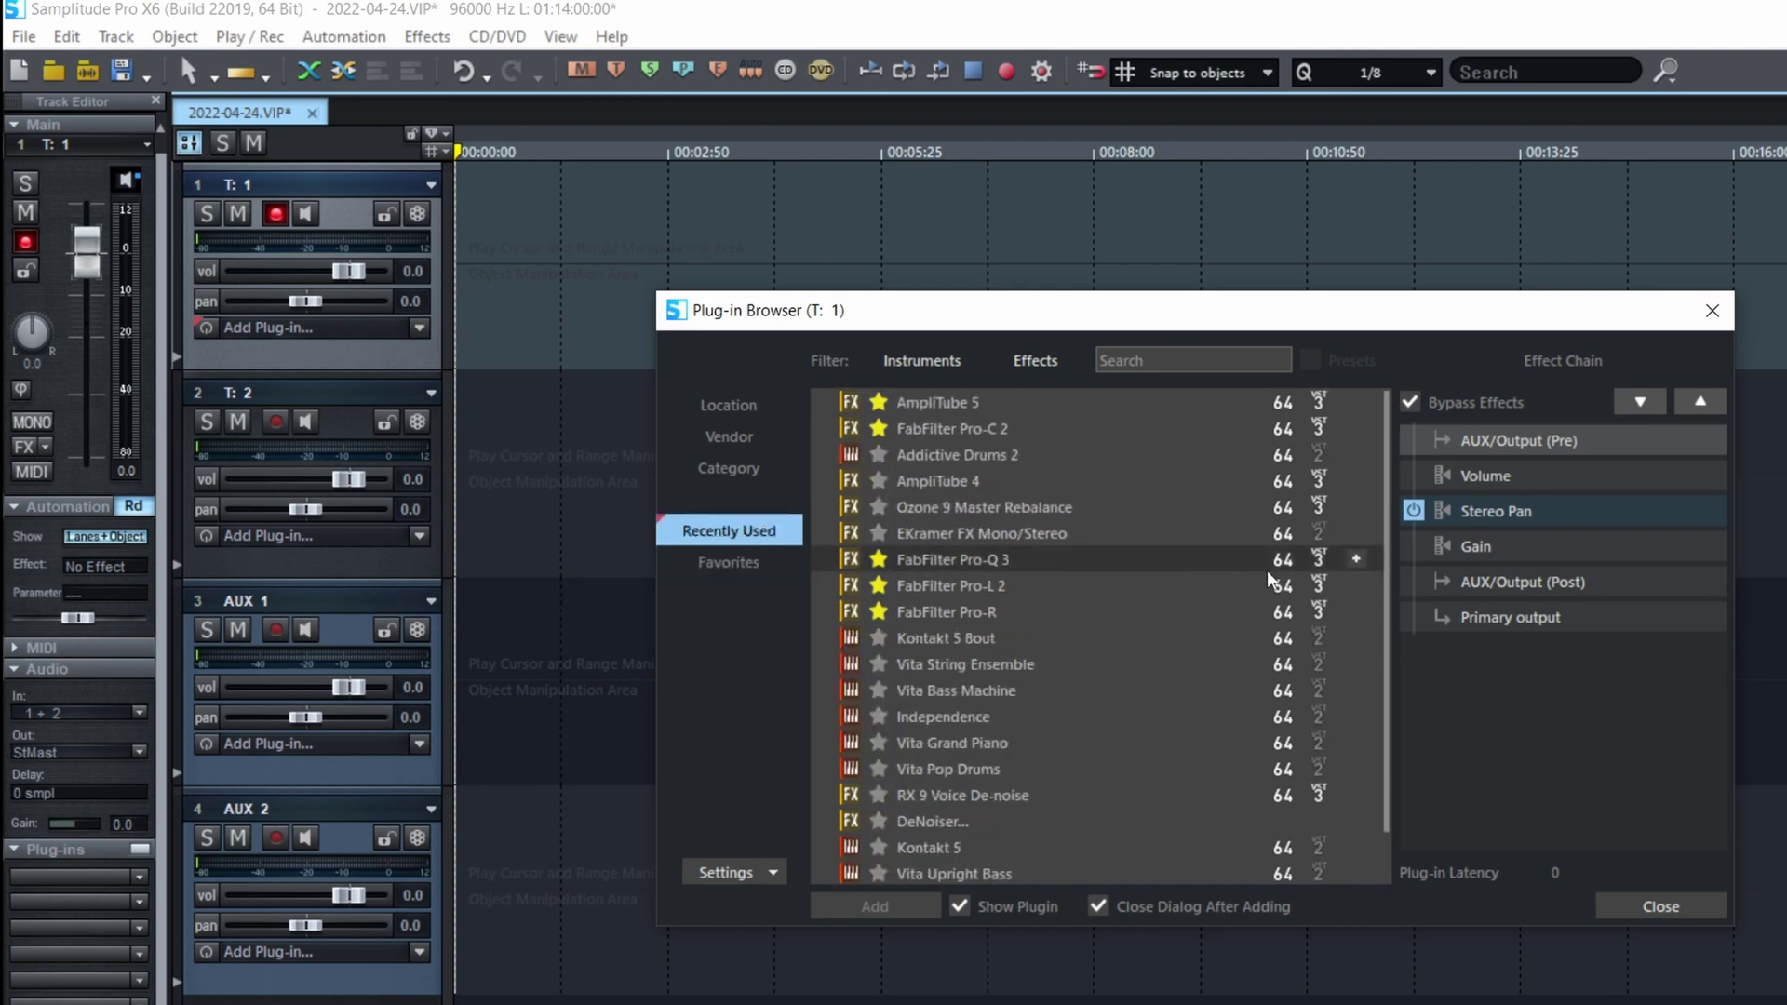
scroll(1122, 689, "up", 1)
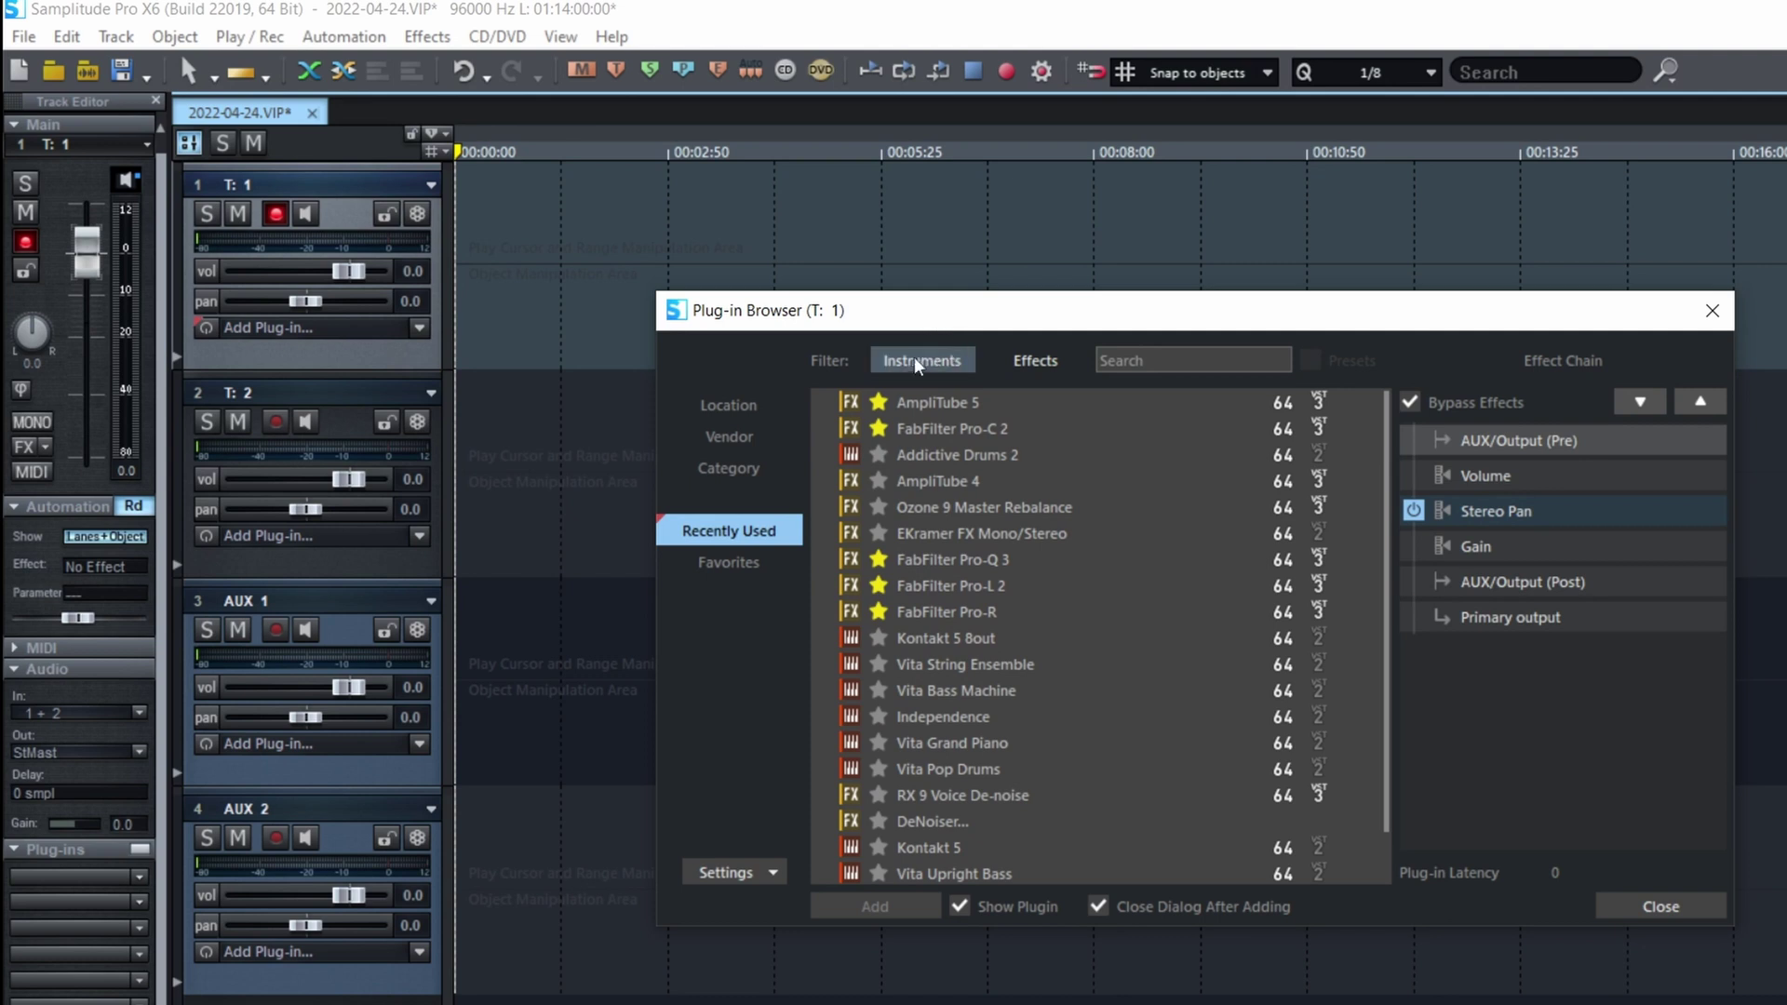
left_click(1035, 358)
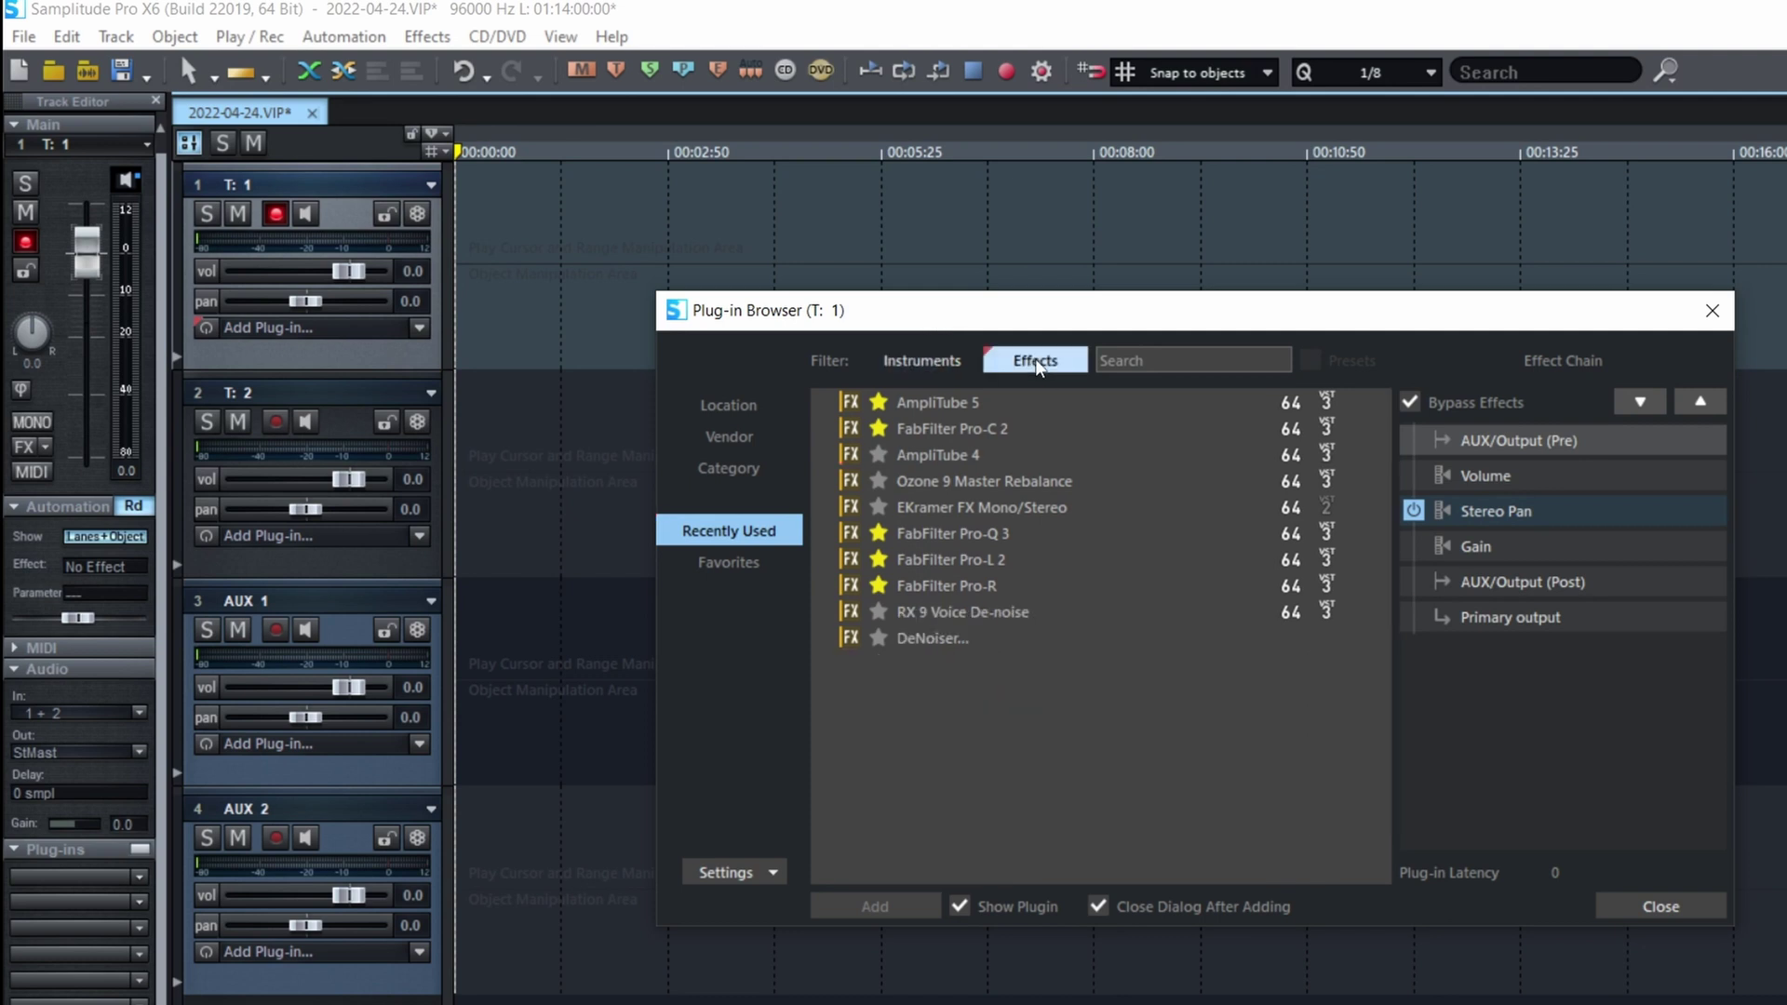
left_click(740, 433)
Compare the Category and Location groupings for effects, expanding the EQ category.
left_click(747, 473)
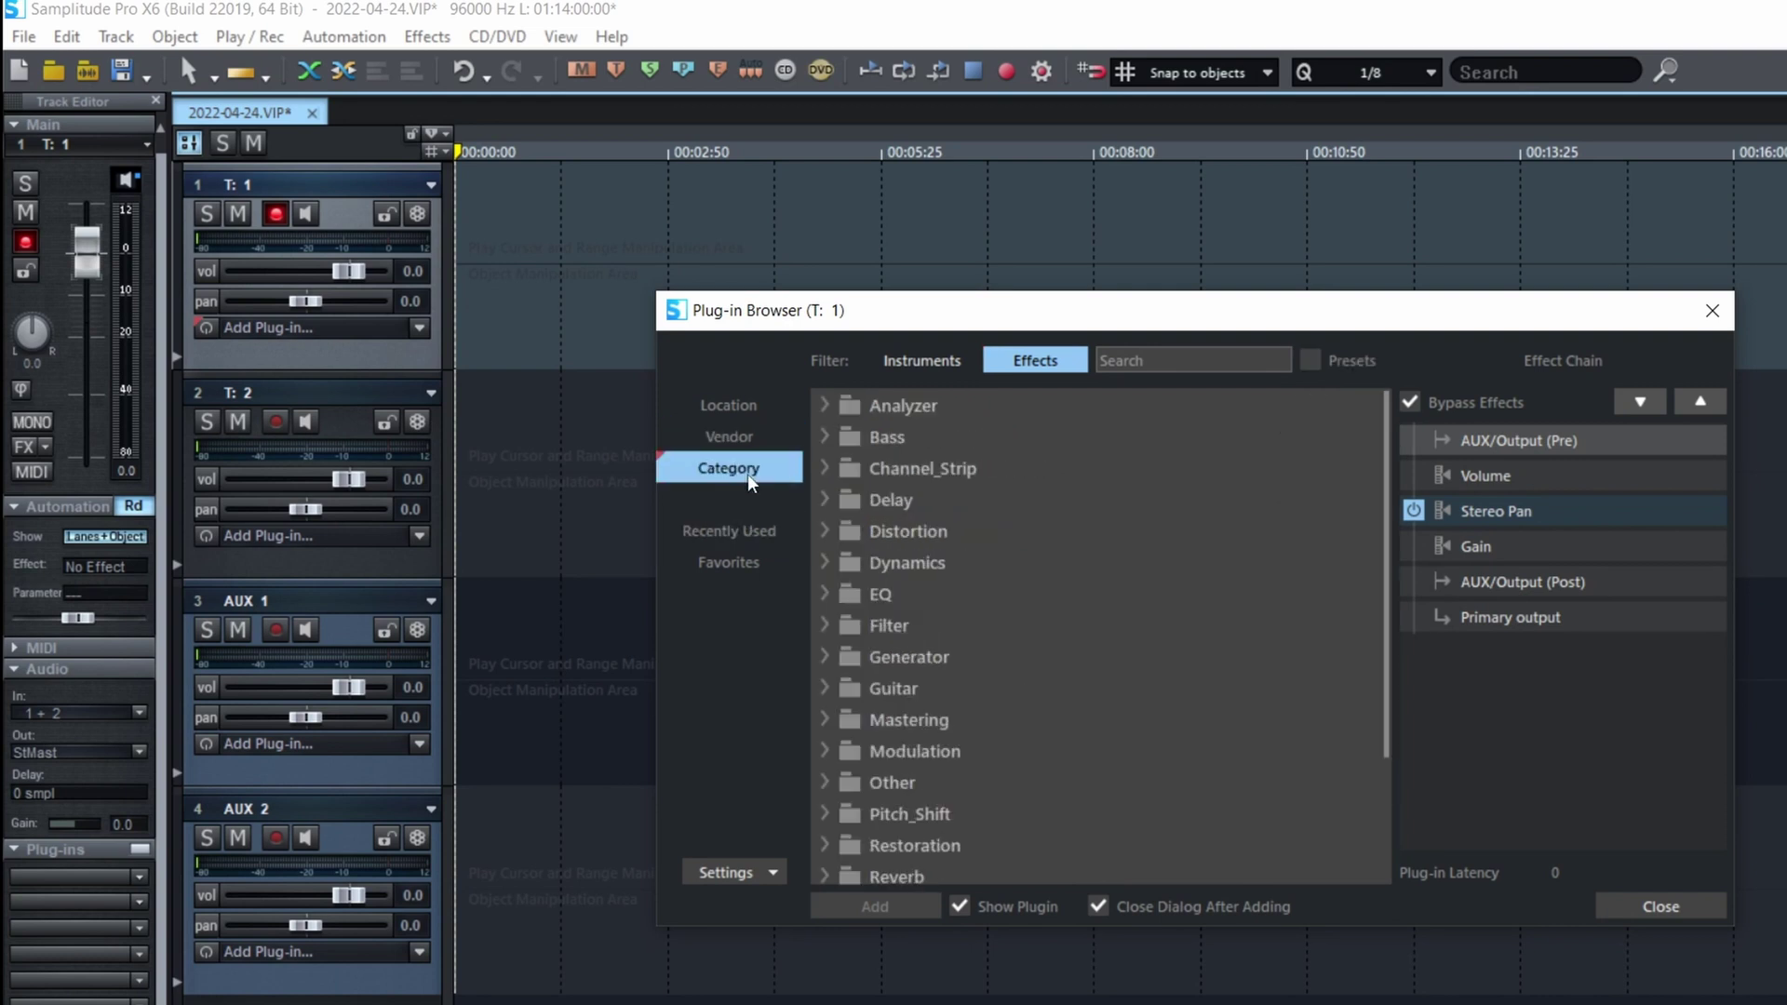
left_click(749, 407)
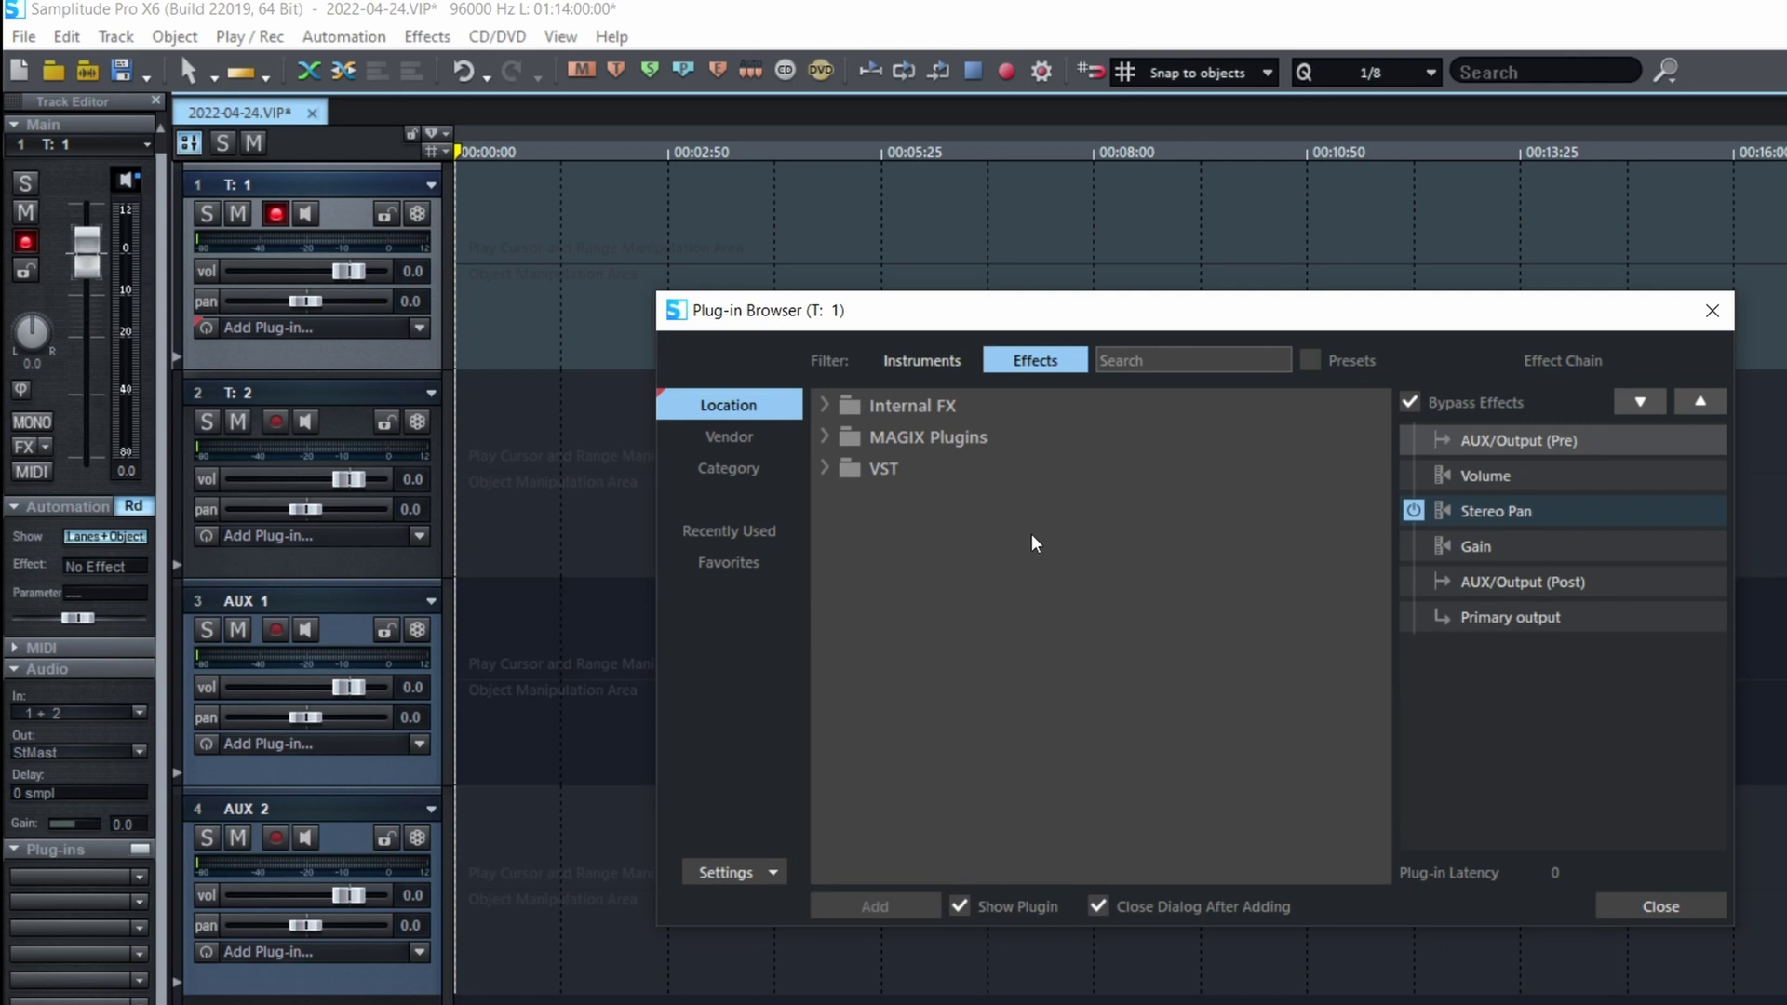
left_click(729, 468)
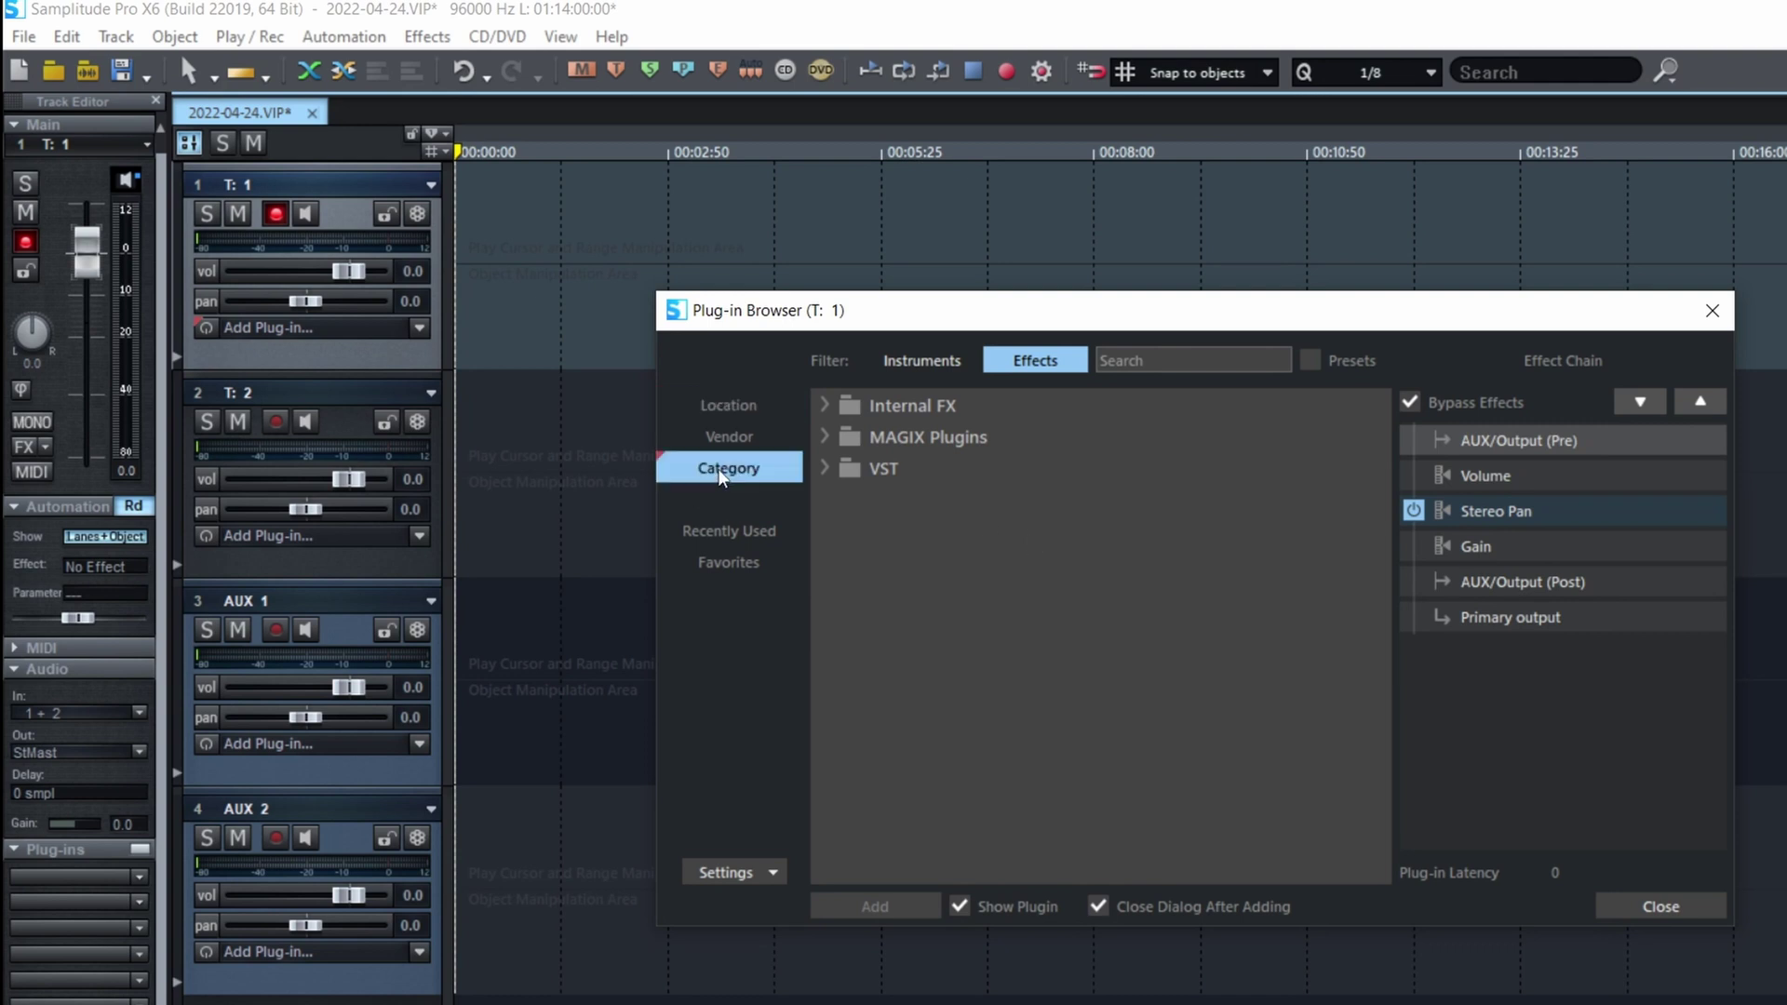
left_click(825, 593)
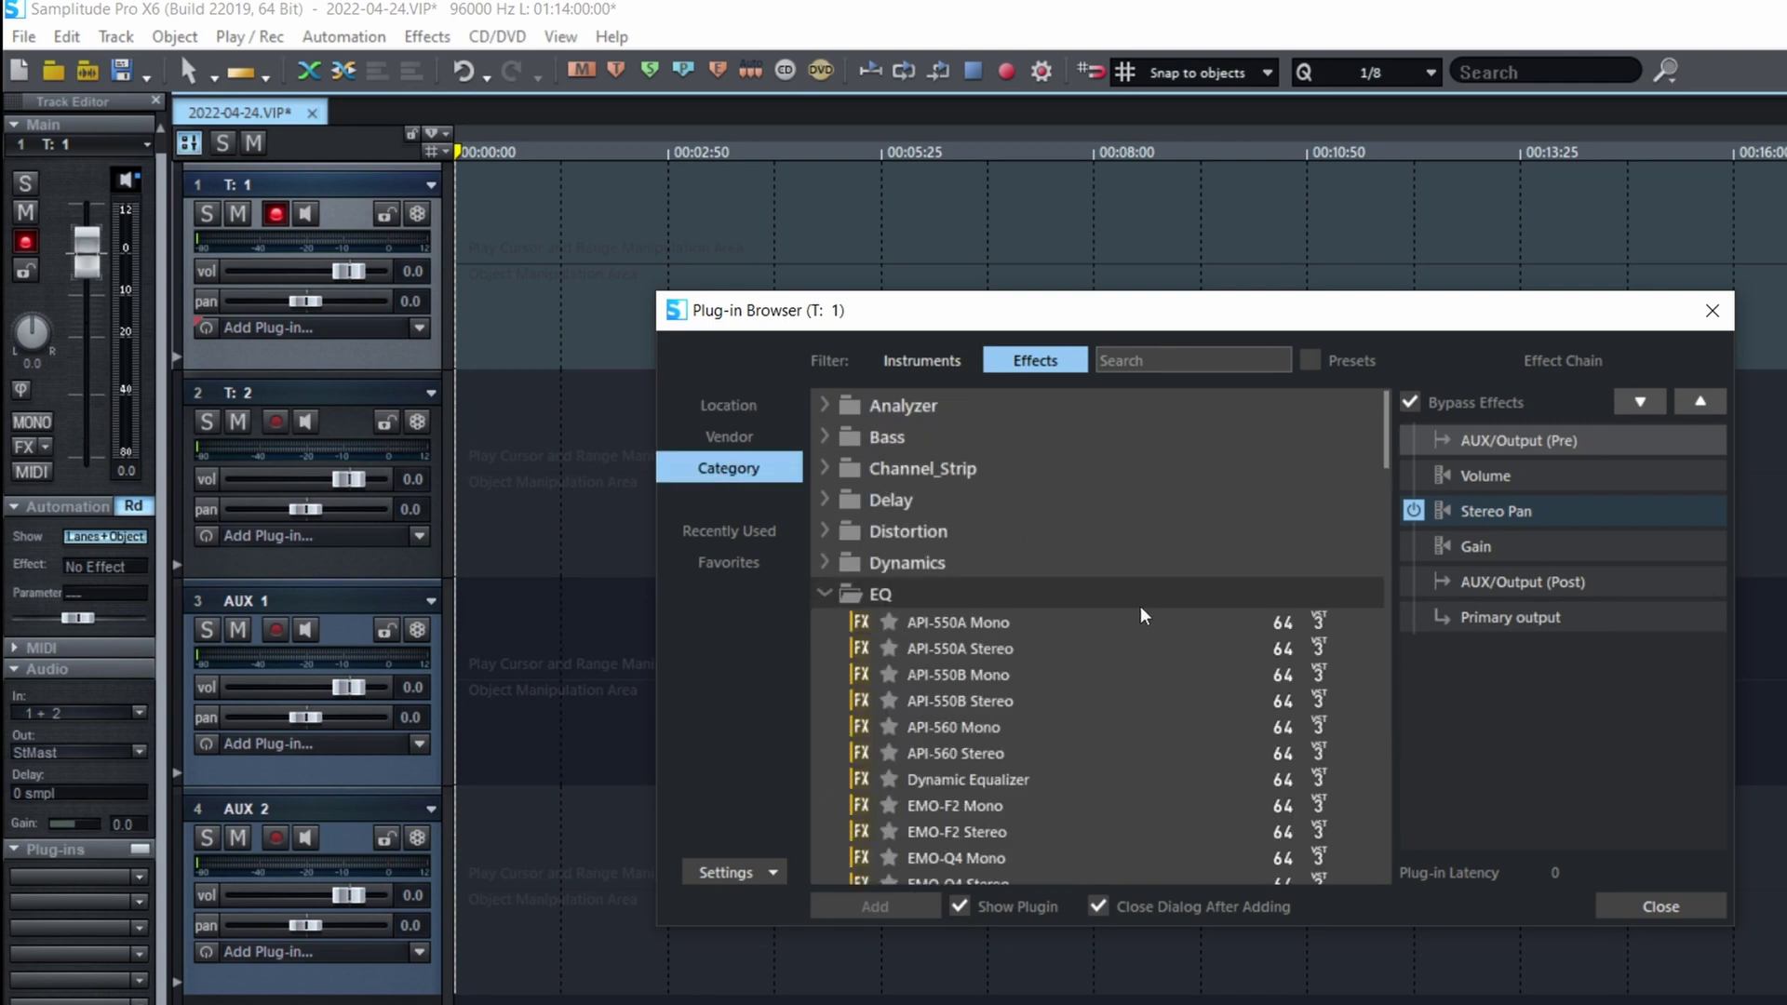
scroll(1141, 606, "down", 8)
scroll(1126, 637, "down", 10)
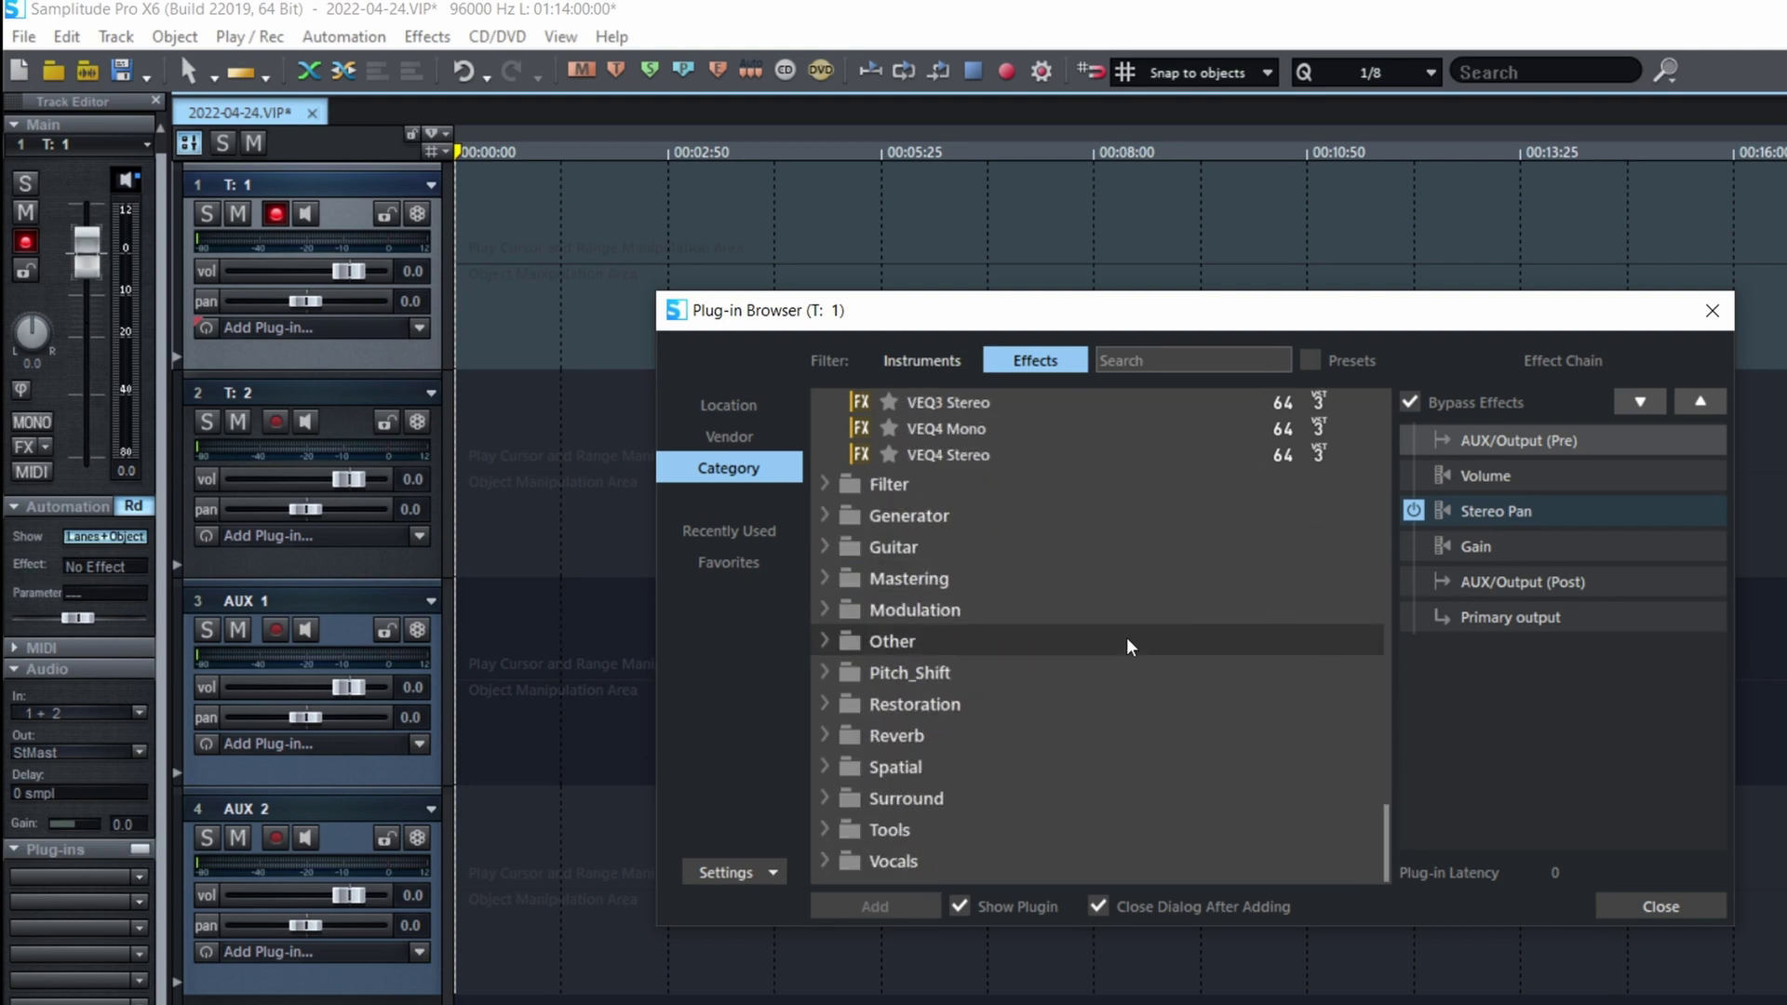
scroll(1130, 630, "up", 14)
scroll(1136, 615, "up", 4)
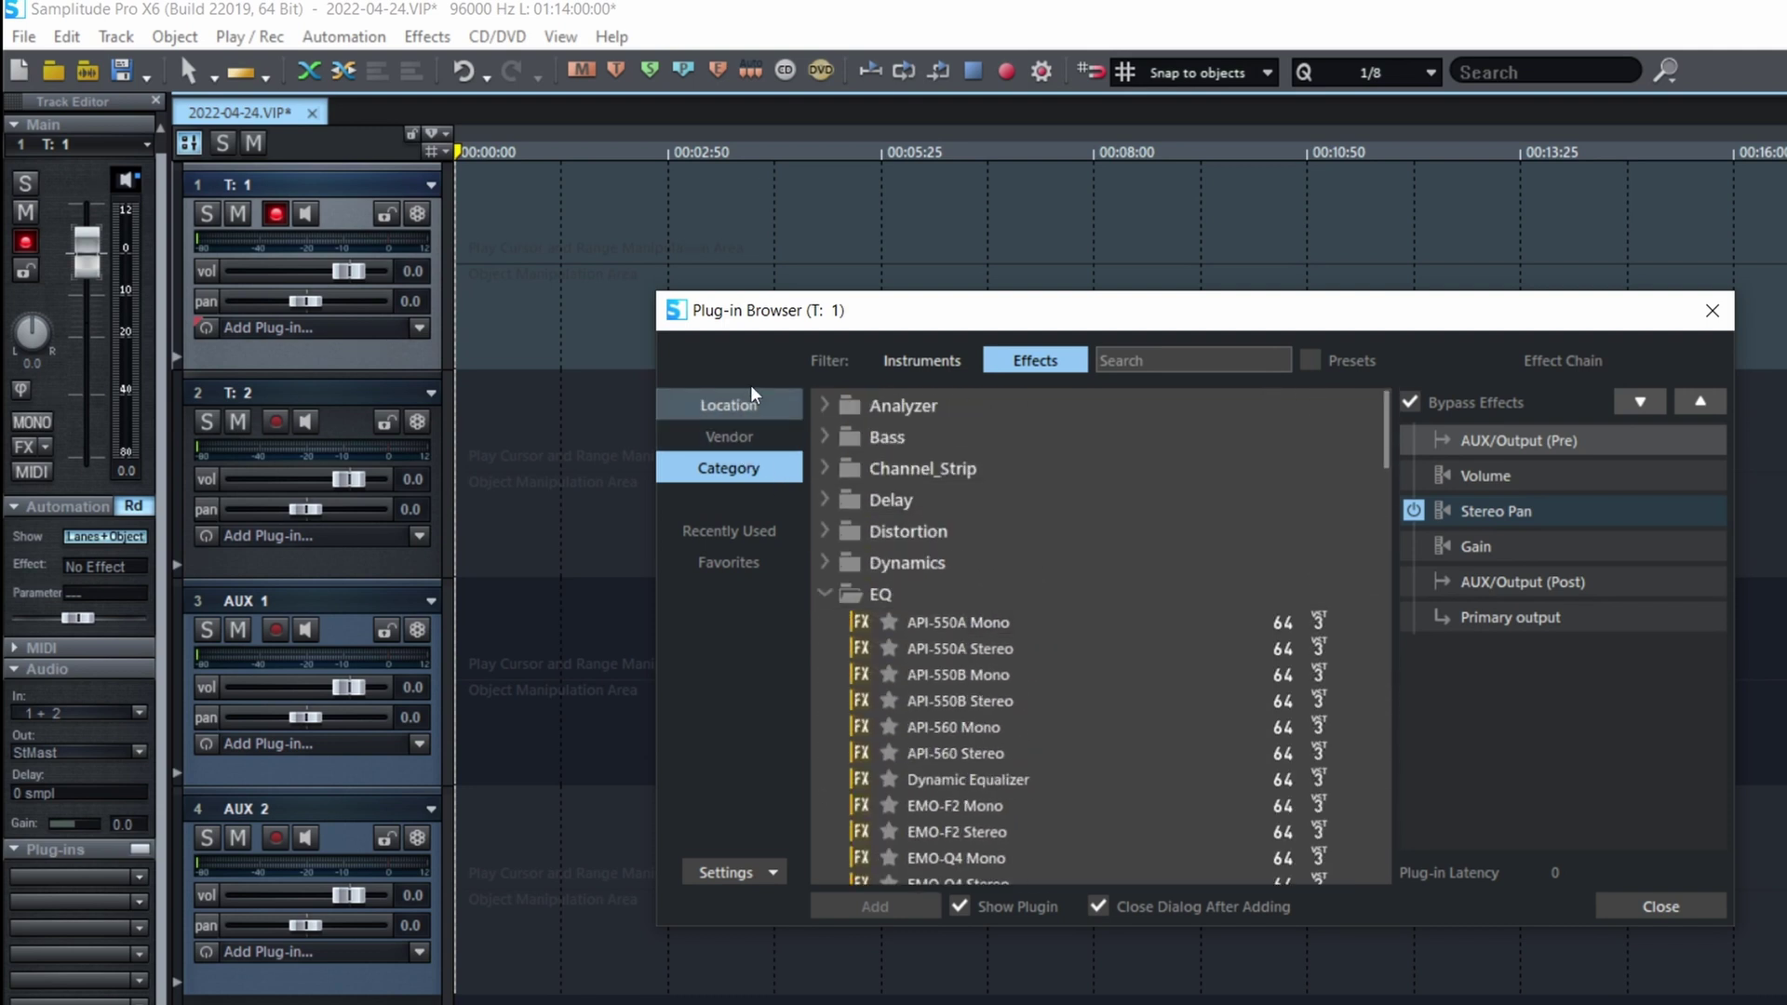
left_click(734, 406)
Browse instrument plug-ins by Vendor and Category, then return to the Effects list.
left_click(902, 366)
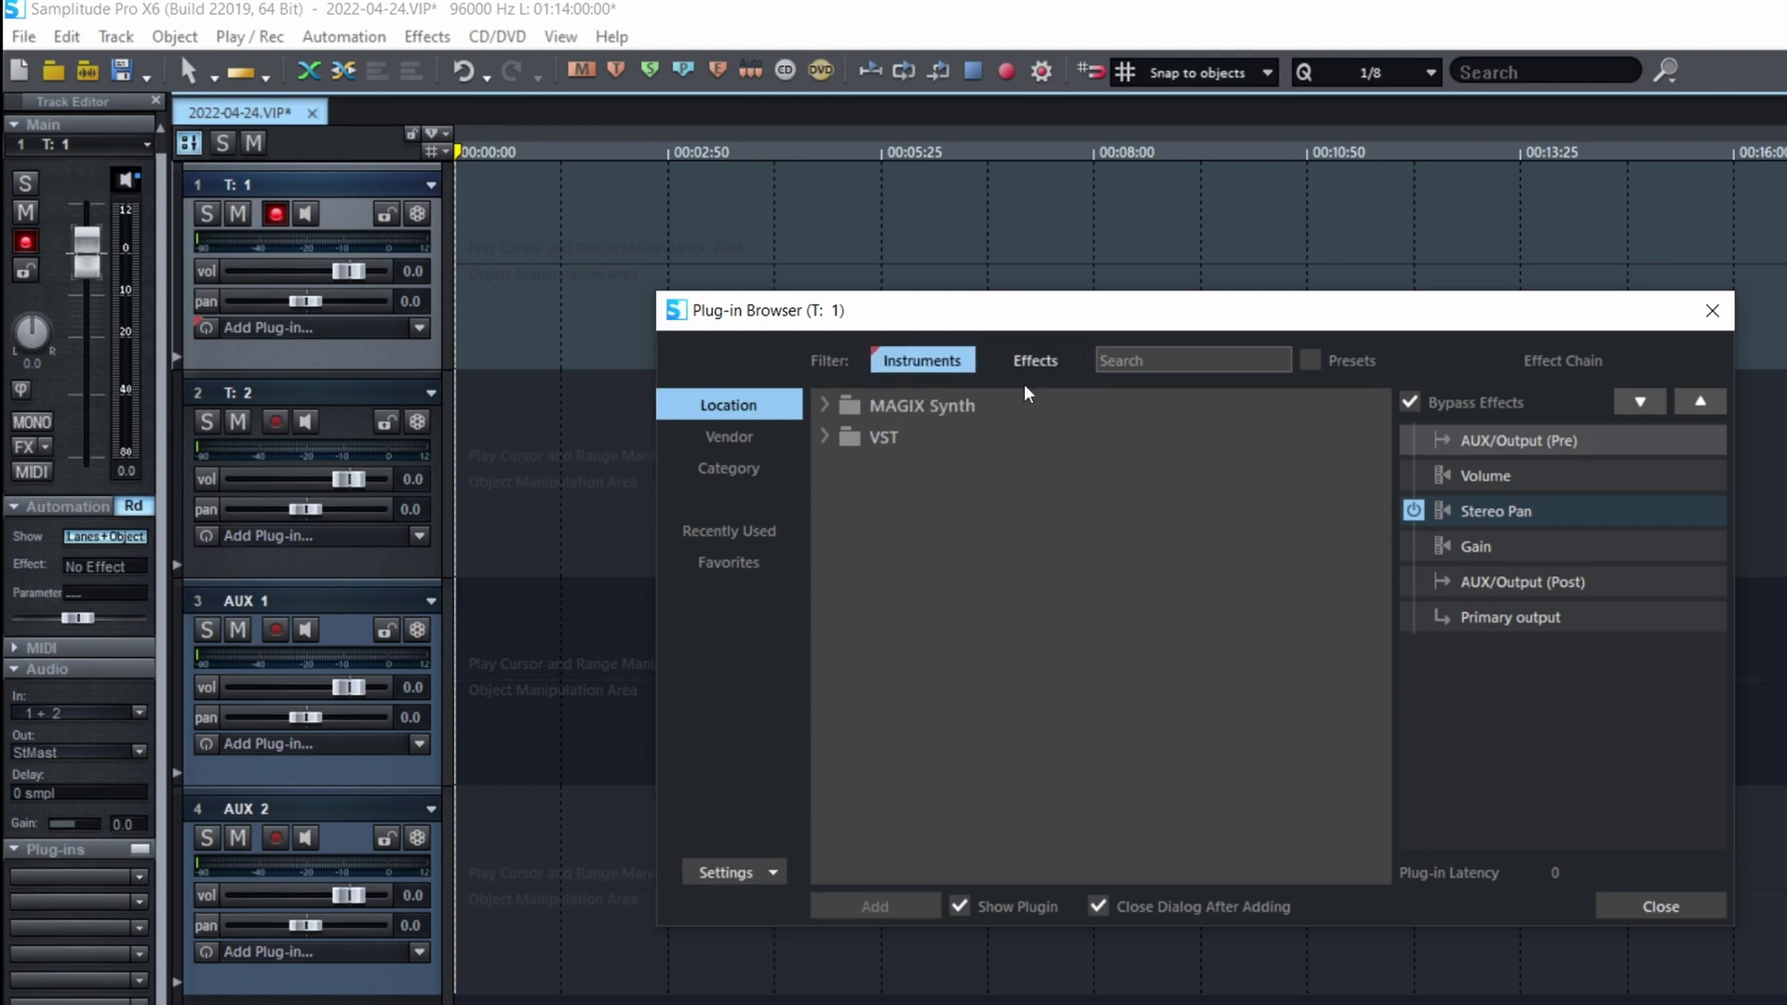
left_click(734, 438)
left_click(729, 470)
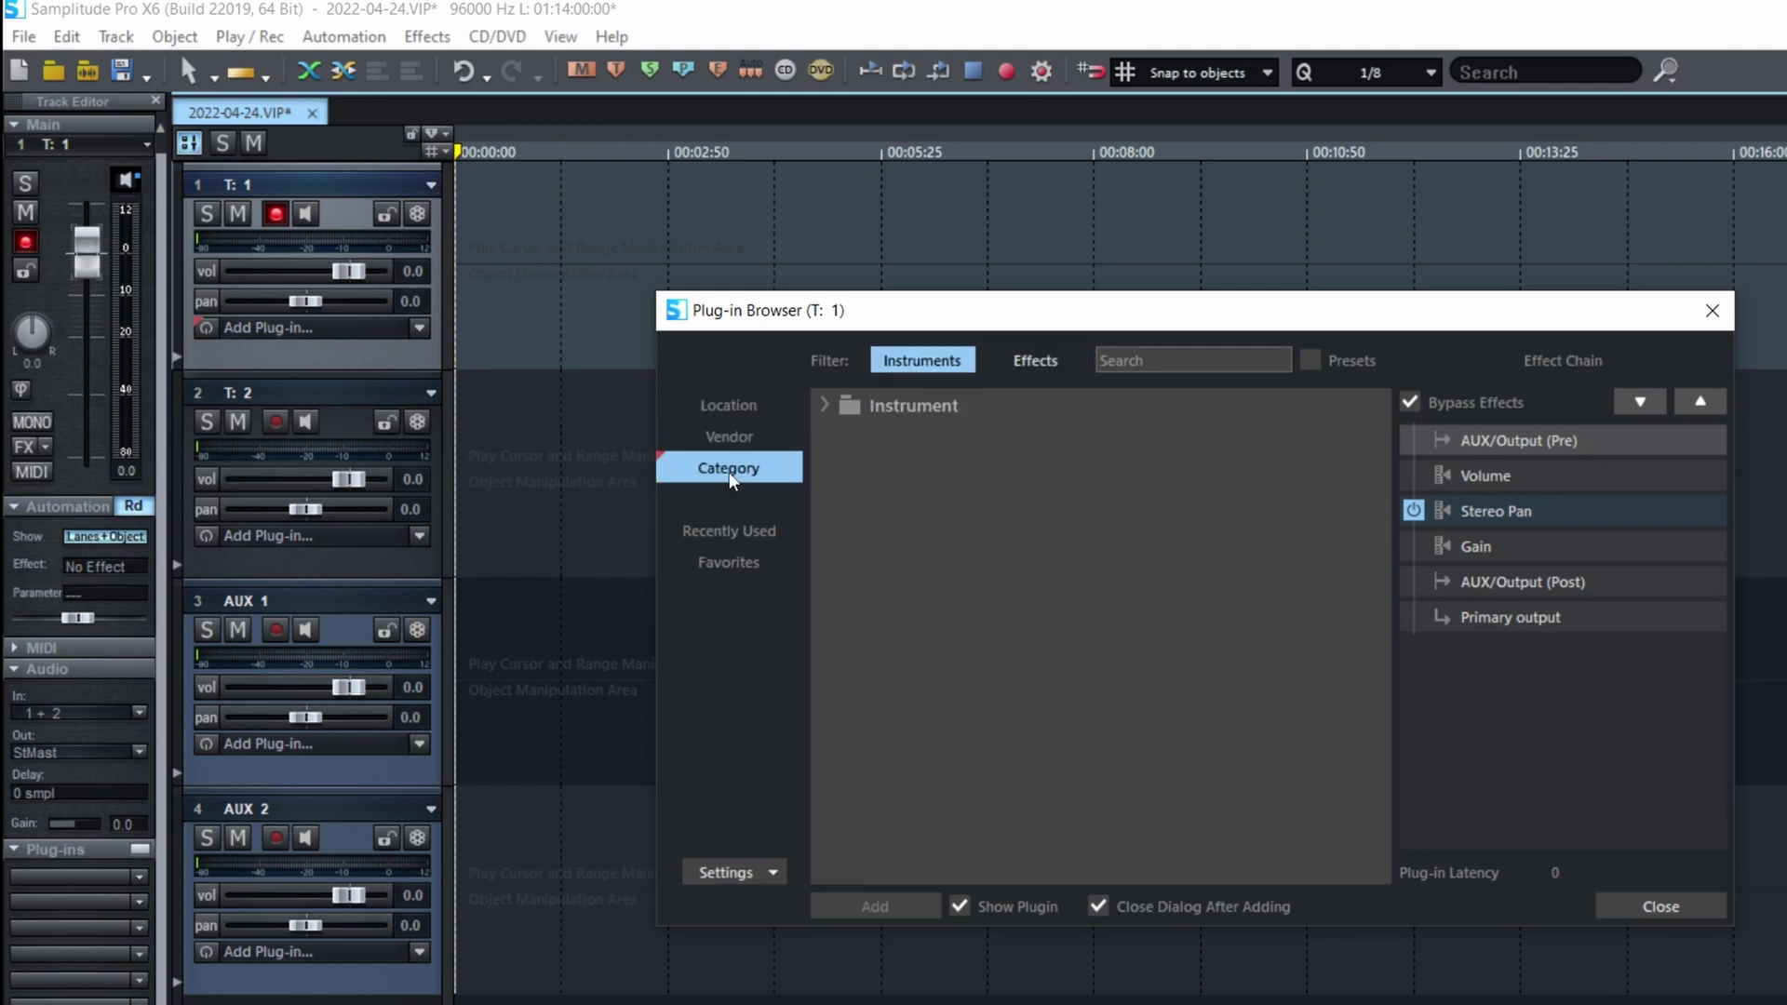
left_click(823, 404)
scroll(1113, 719, "down", 10)
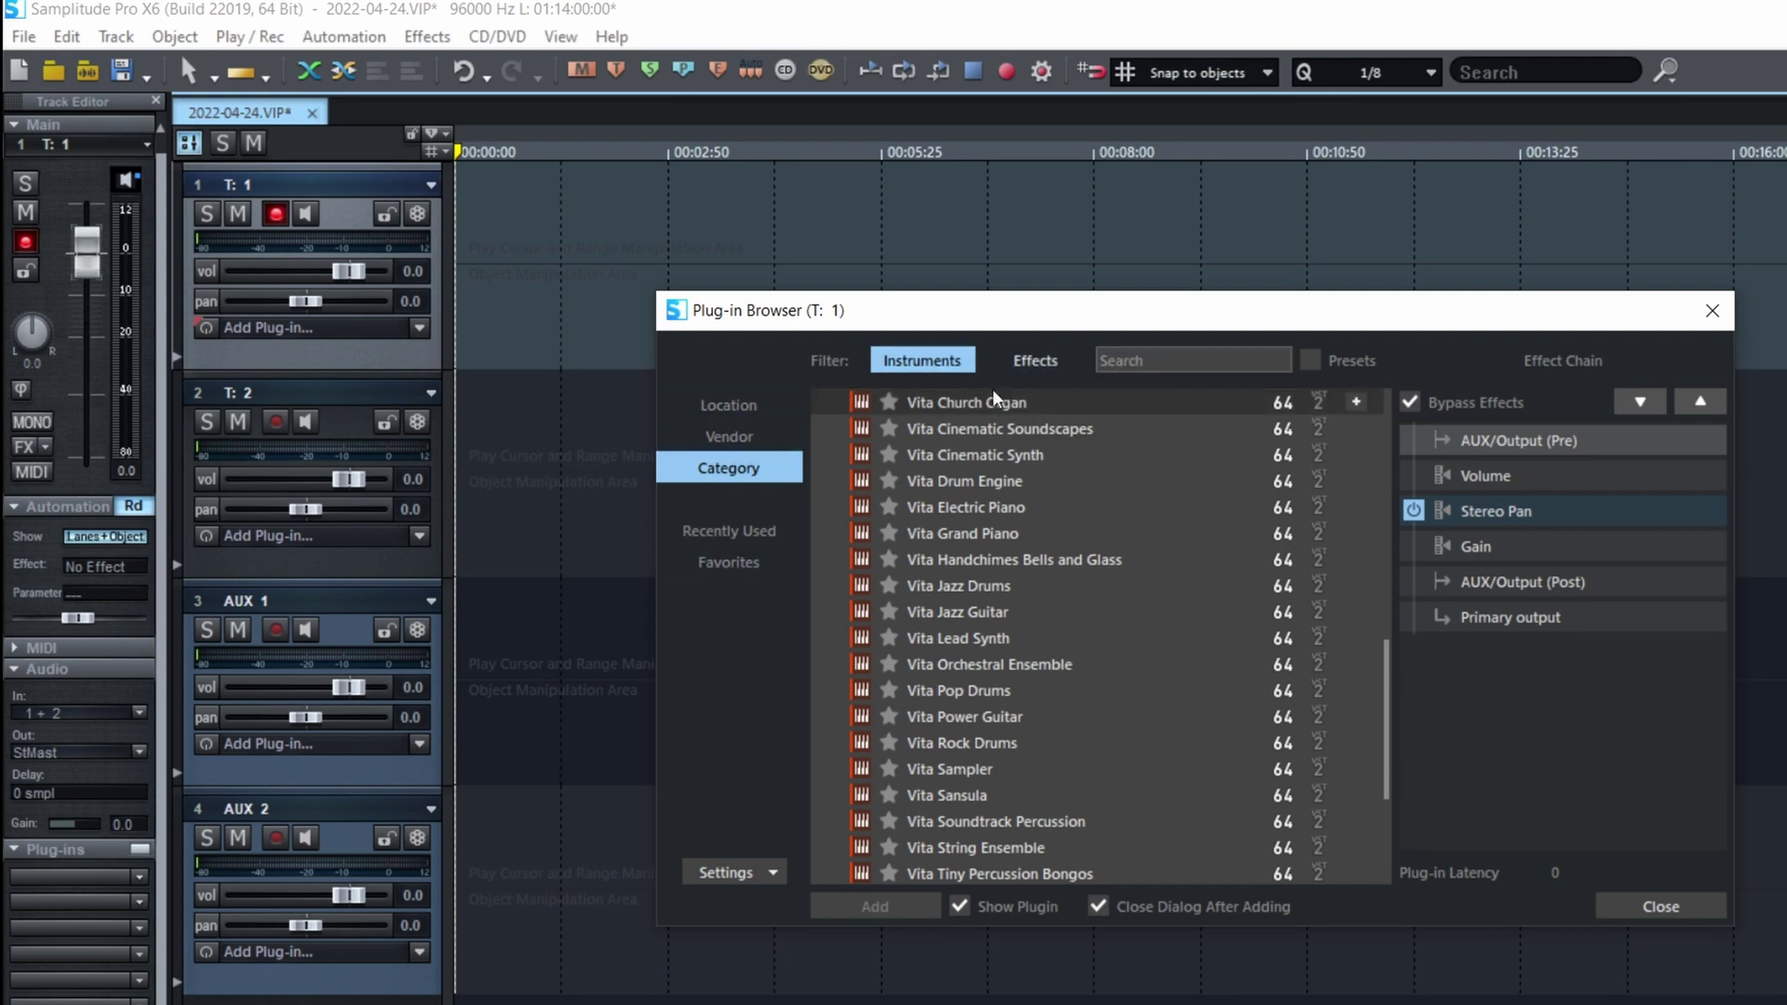
left_click(1035, 360)
left_click(1136, 360)
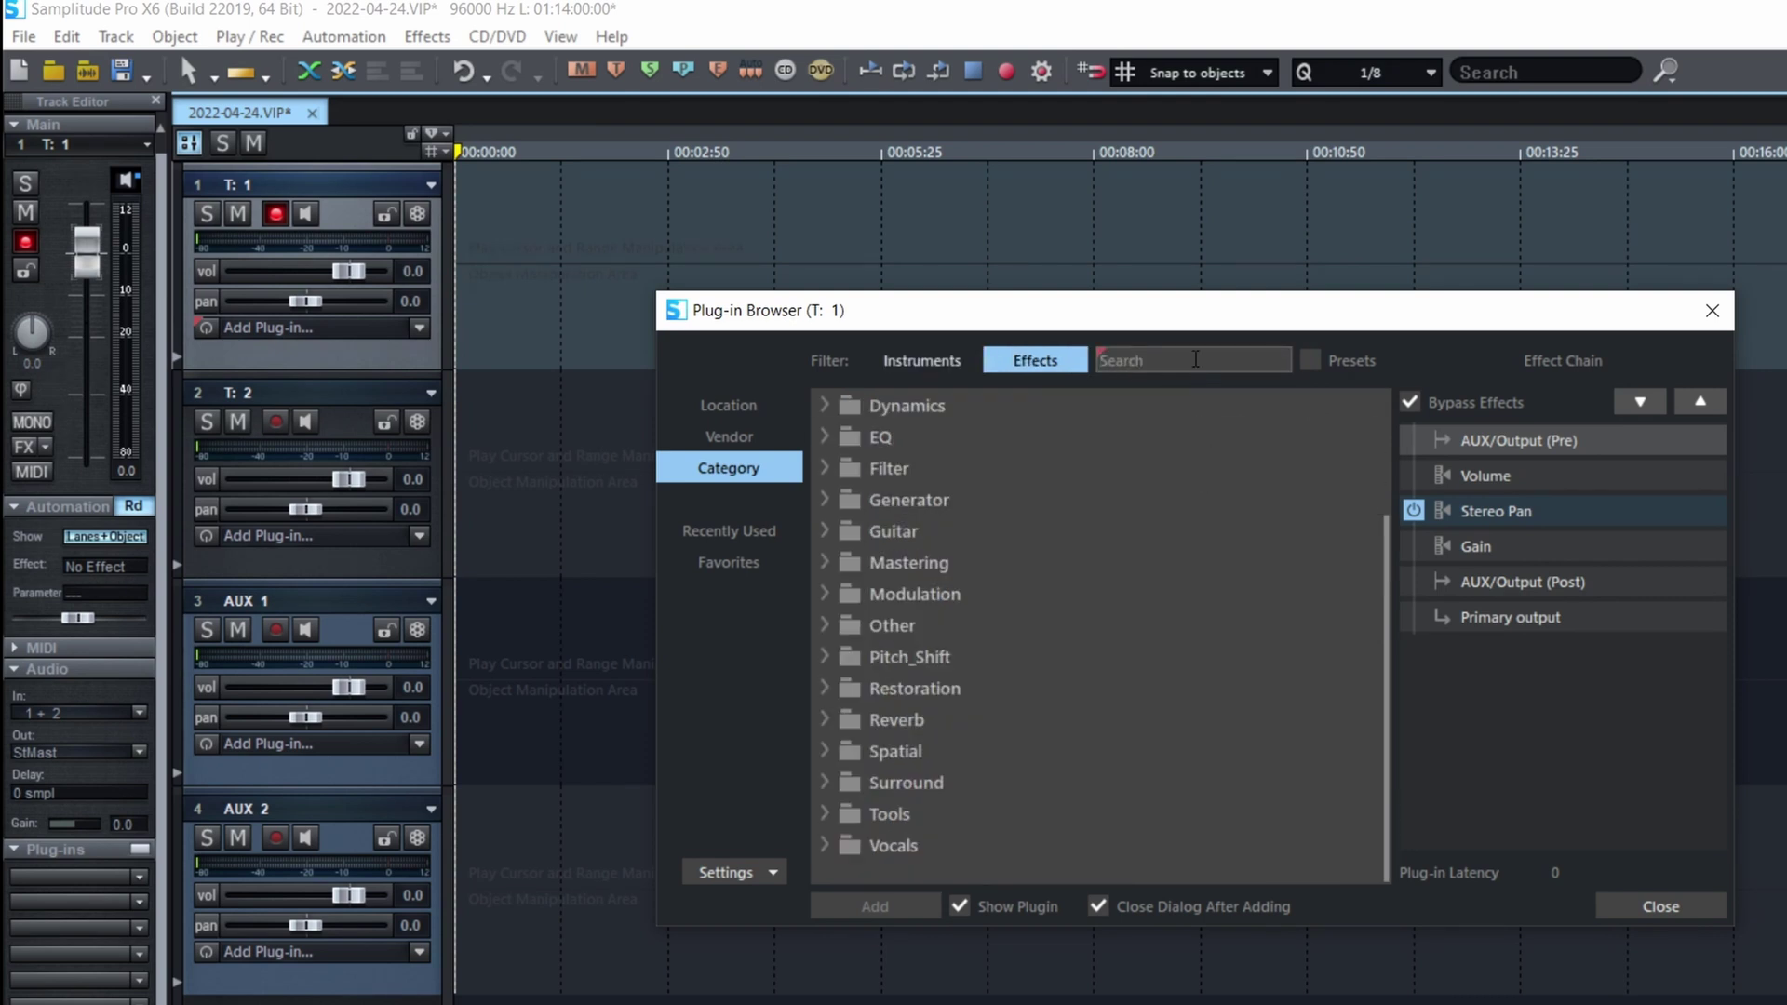
Filter the effects list by 'pro' and open the browser's Settings dropdown.
type("pro")
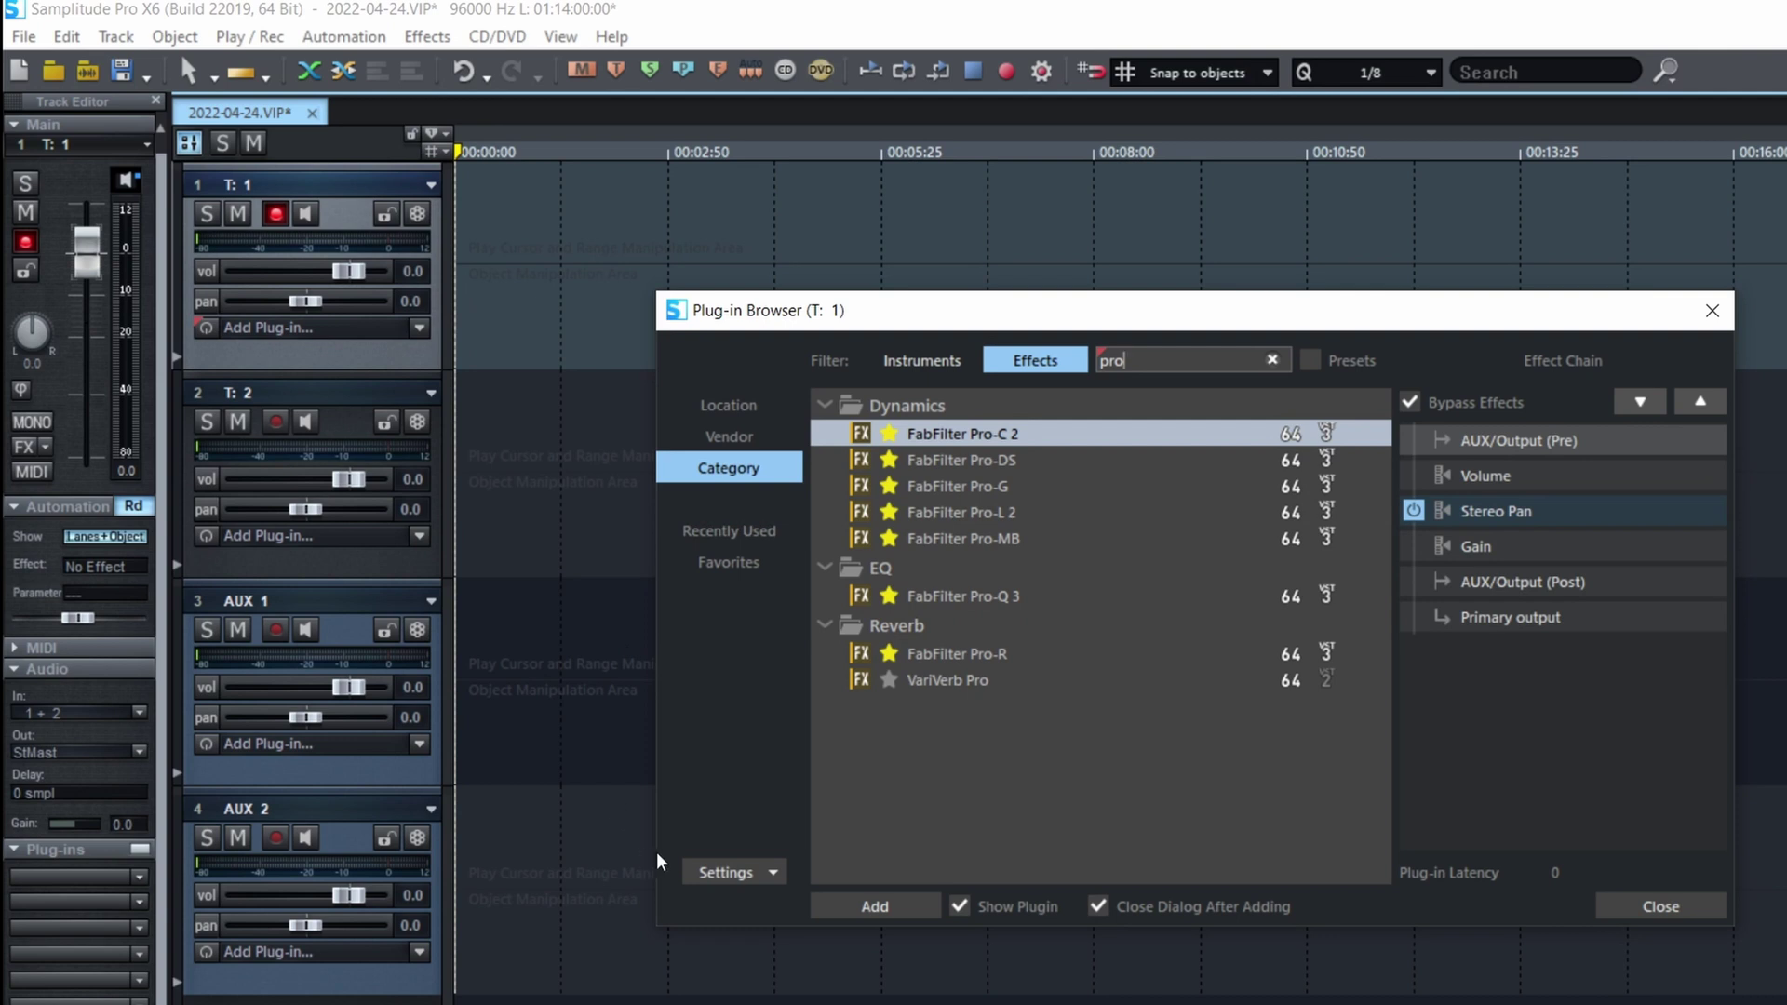
left_click(729, 878)
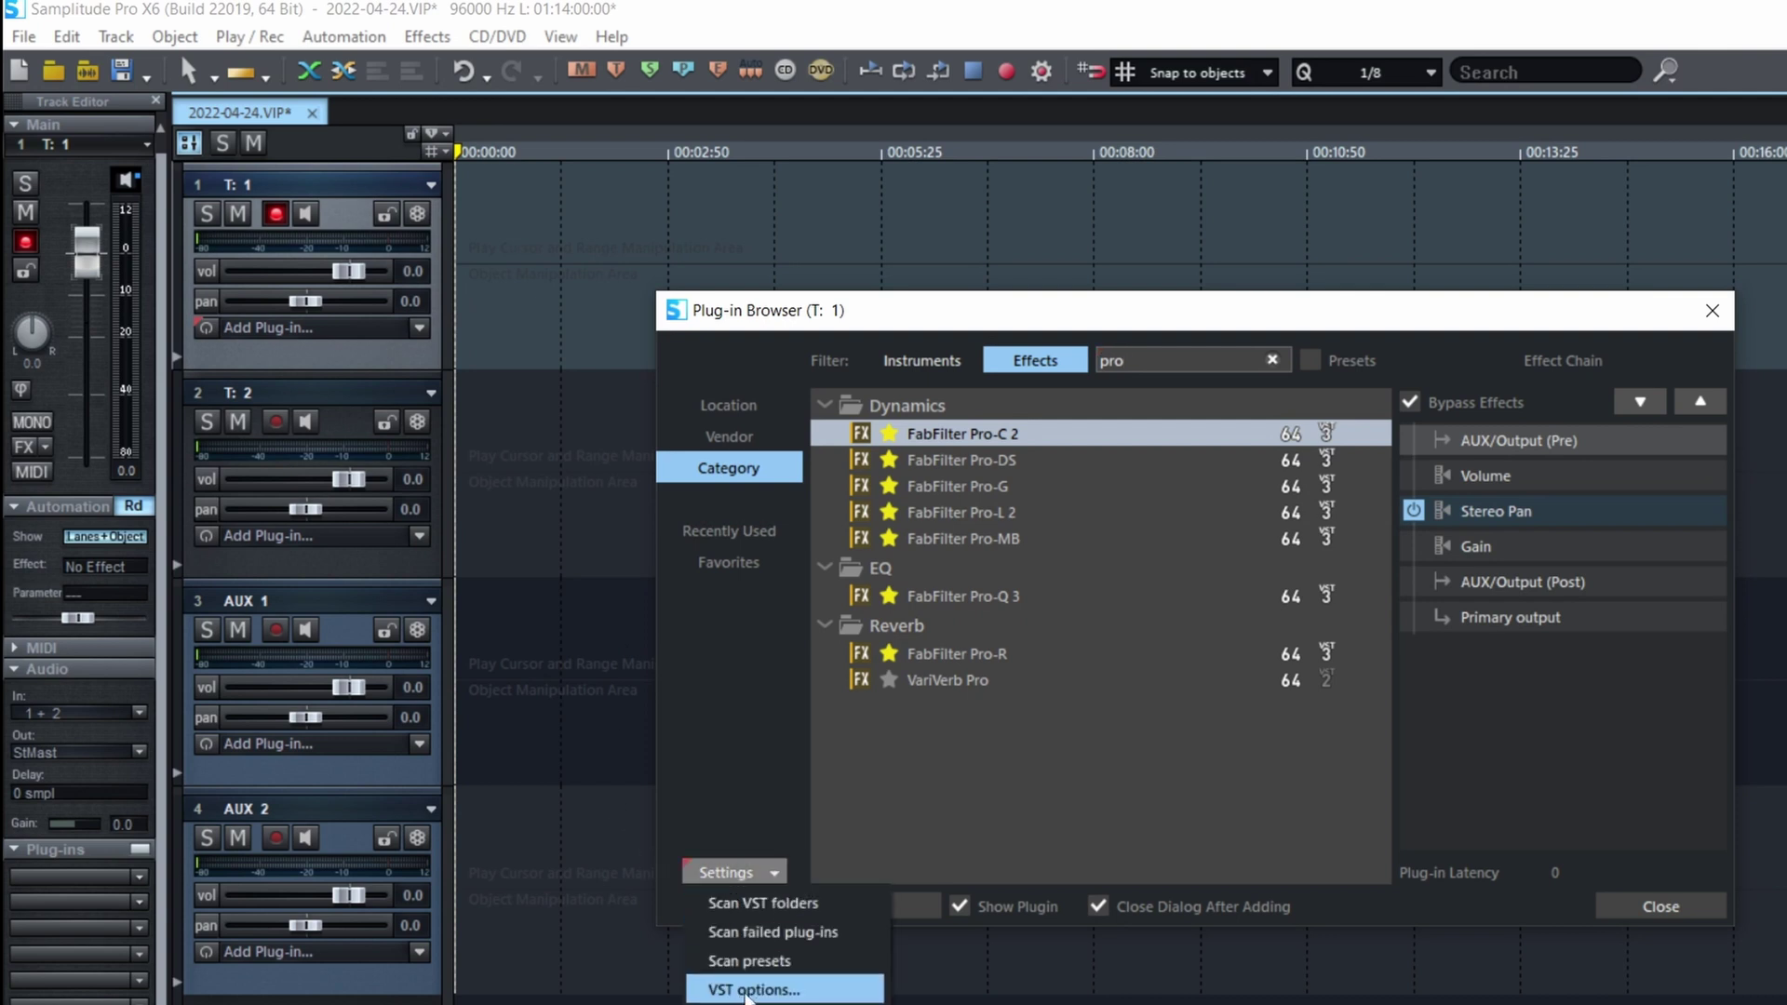
Open the VST folder settings from the browser's Settings menu, then close them with the browser.
left_click(747, 991)
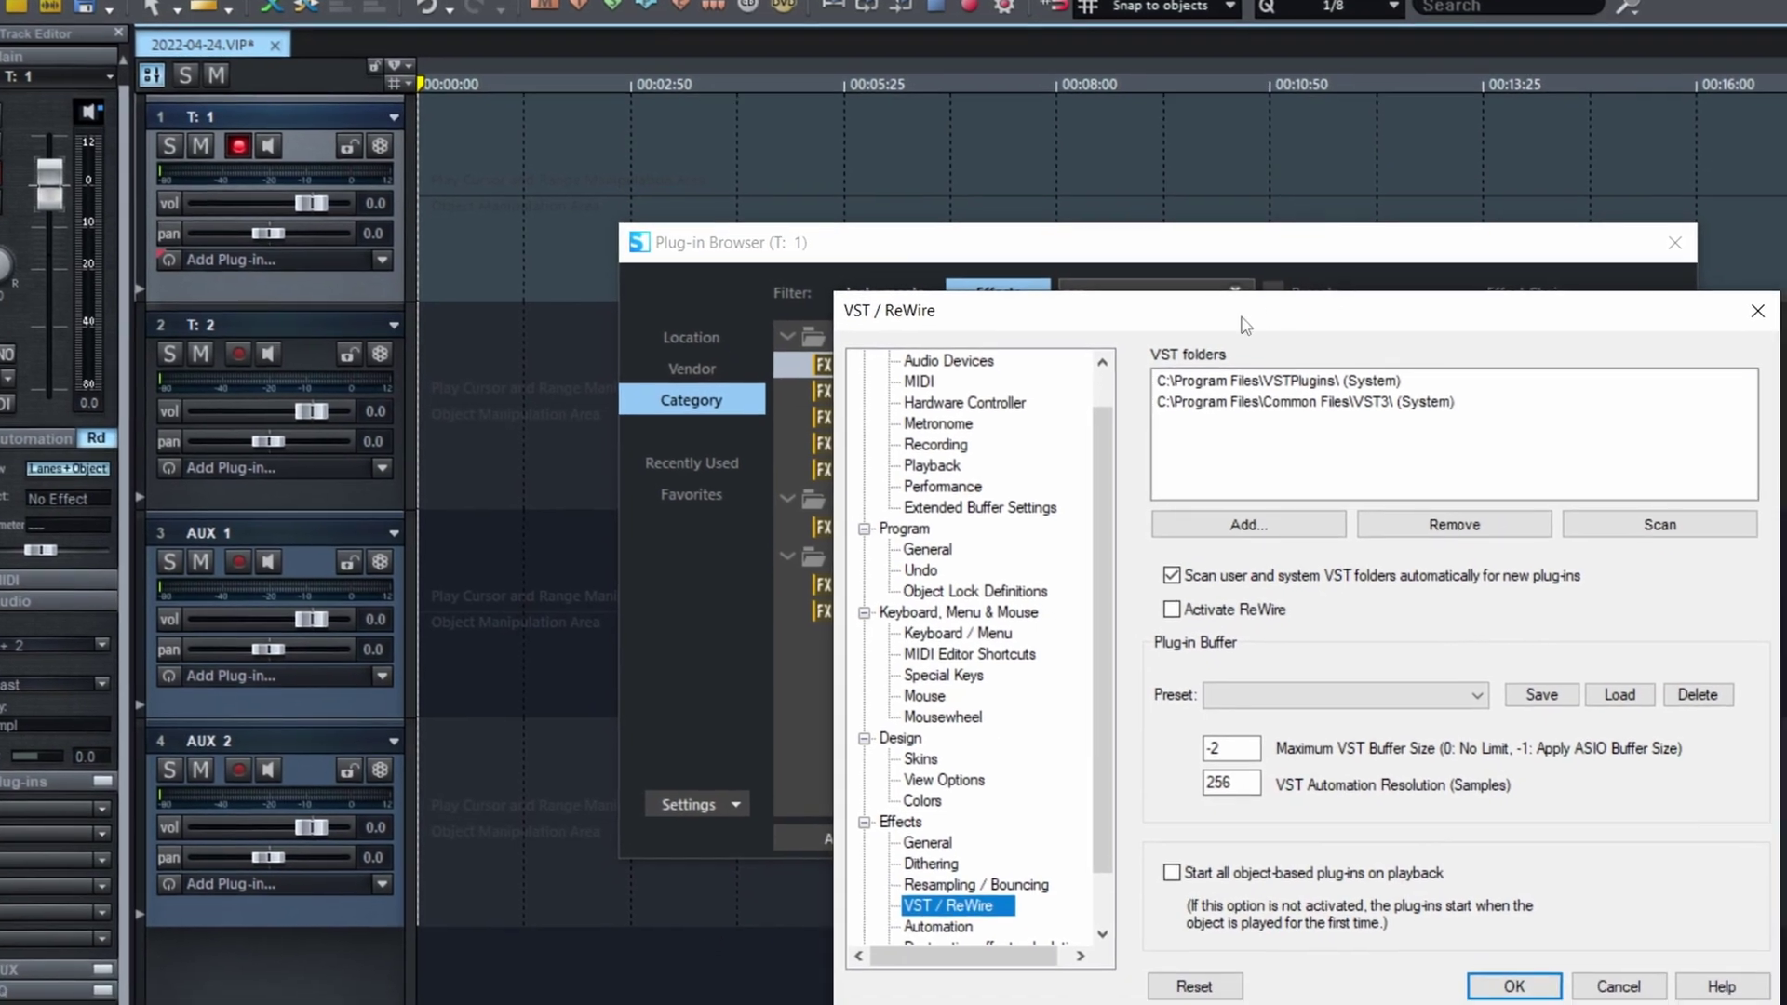
left_click_drag(1245, 325, 1246, 262)
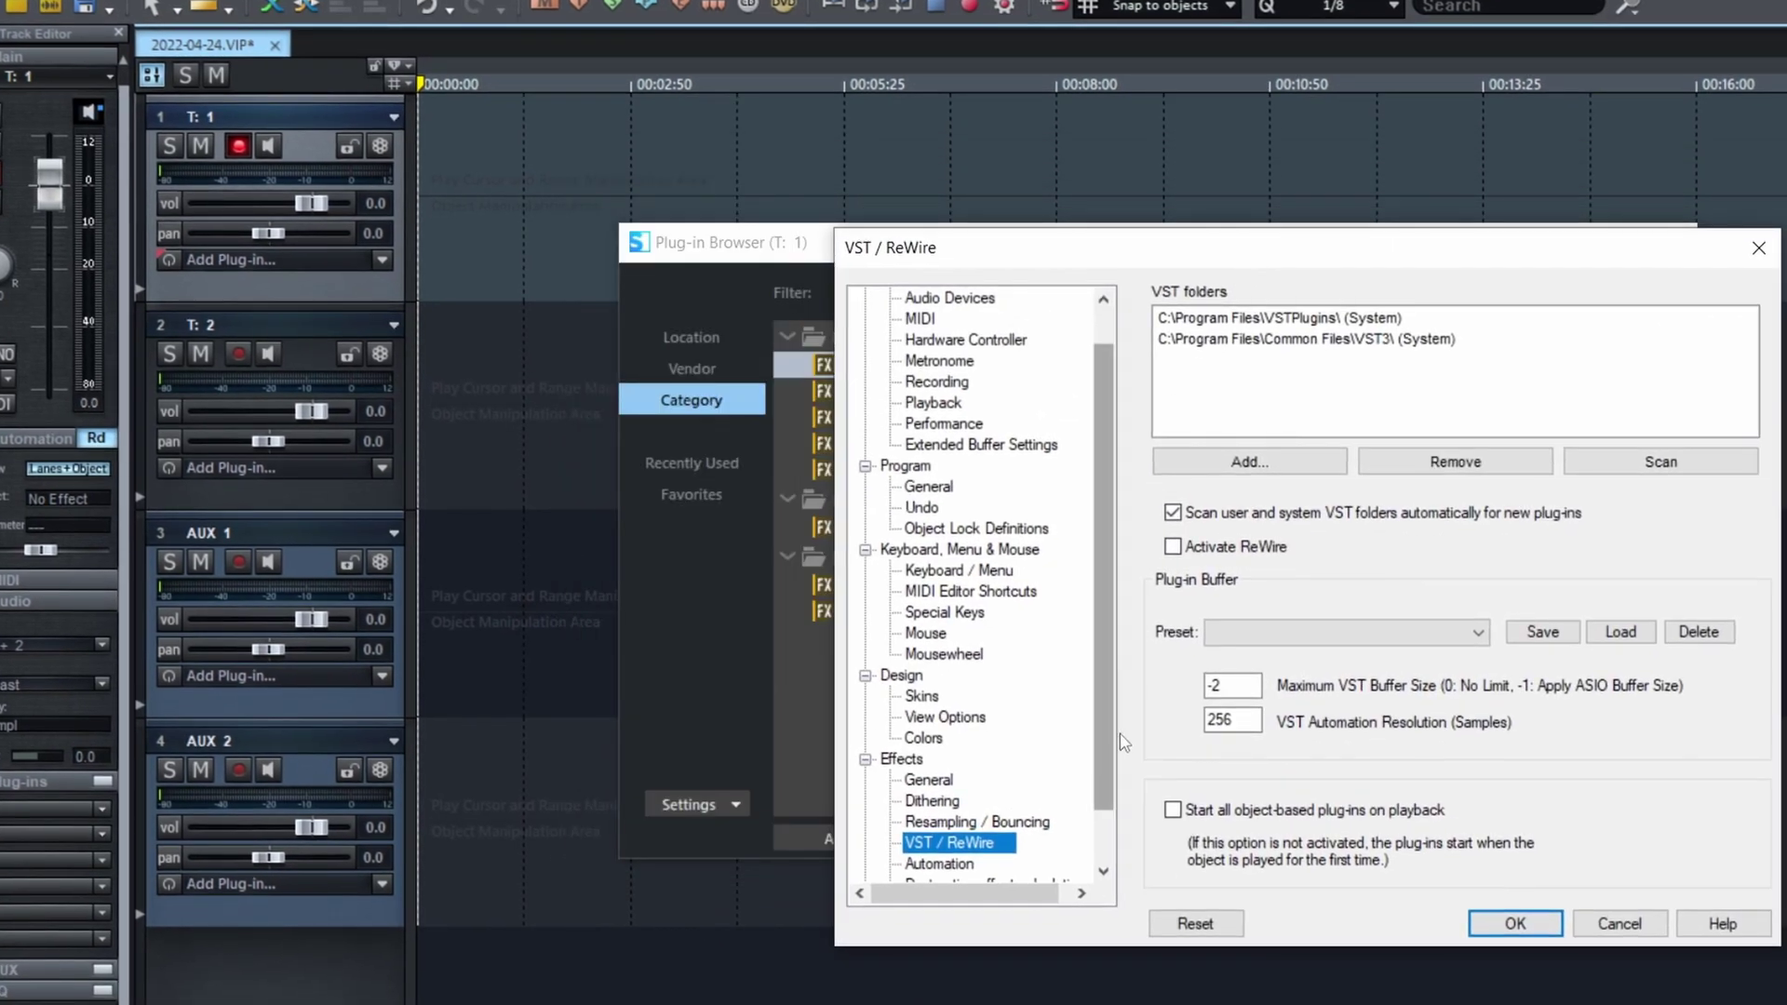
scroll(1102, 784, "down", 1)
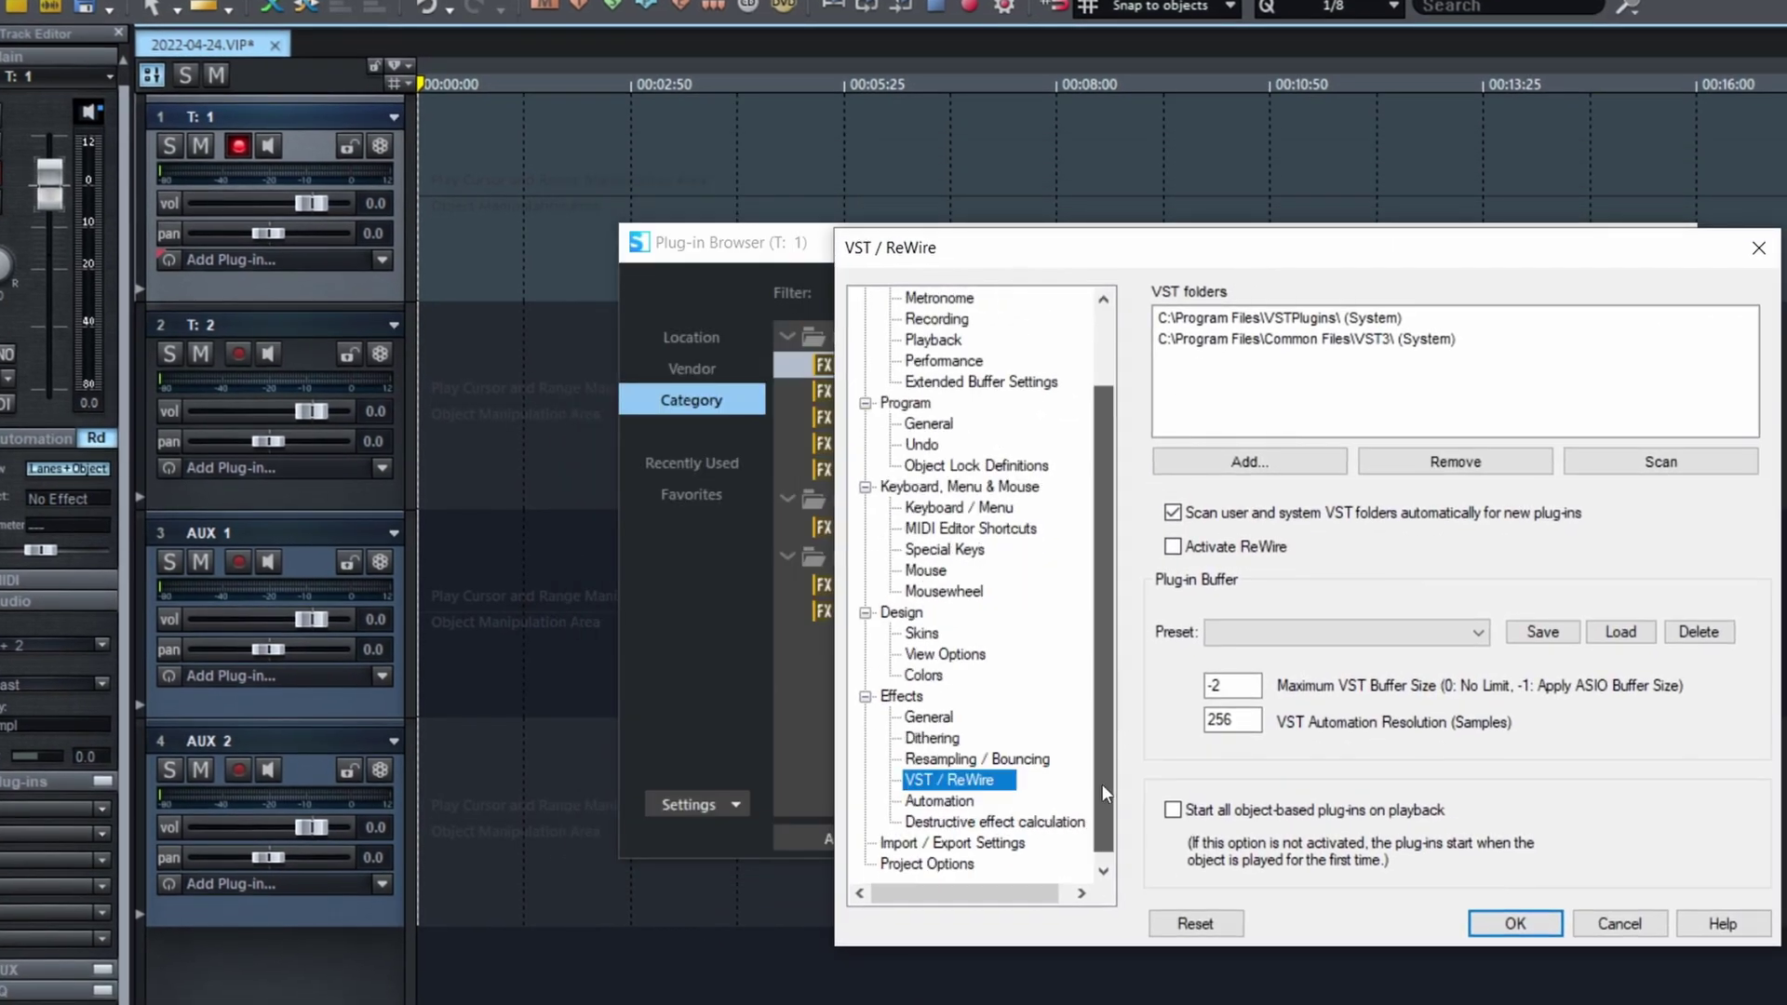
left_click(1760, 249)
Select track 2 and open Audio Setup's VST / ReWire page with the Y shortcut.
left_click(1258, 349)
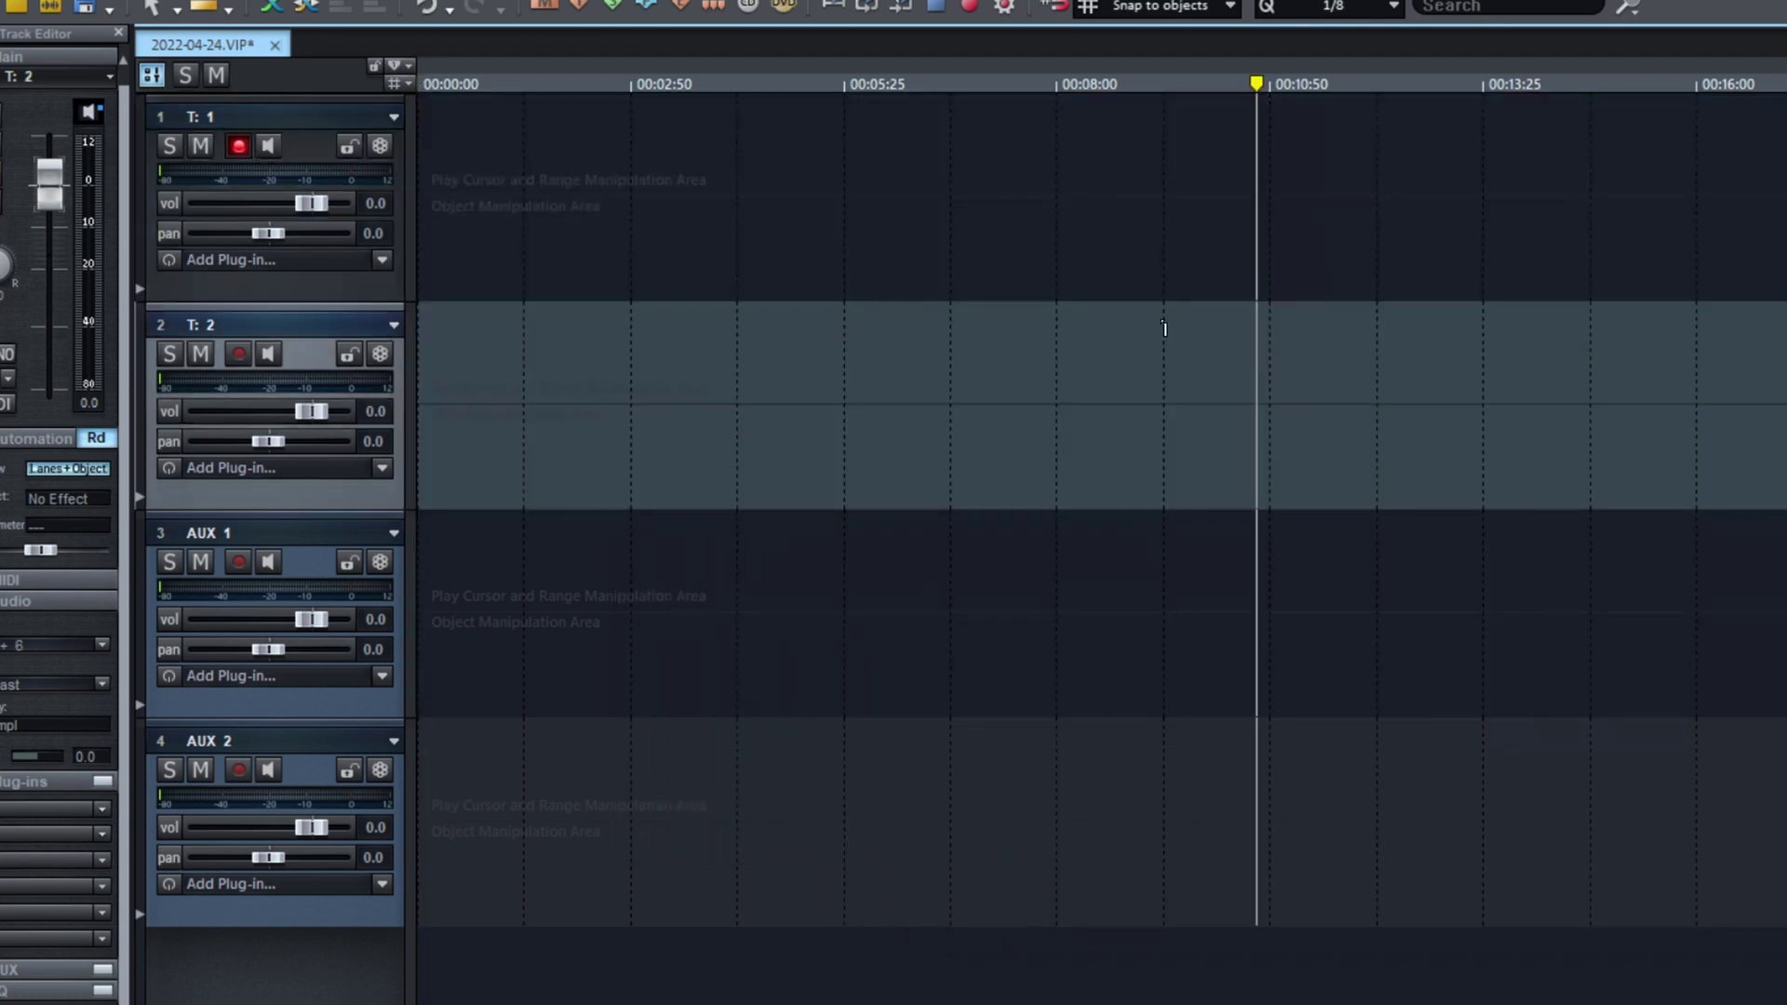
key("y")
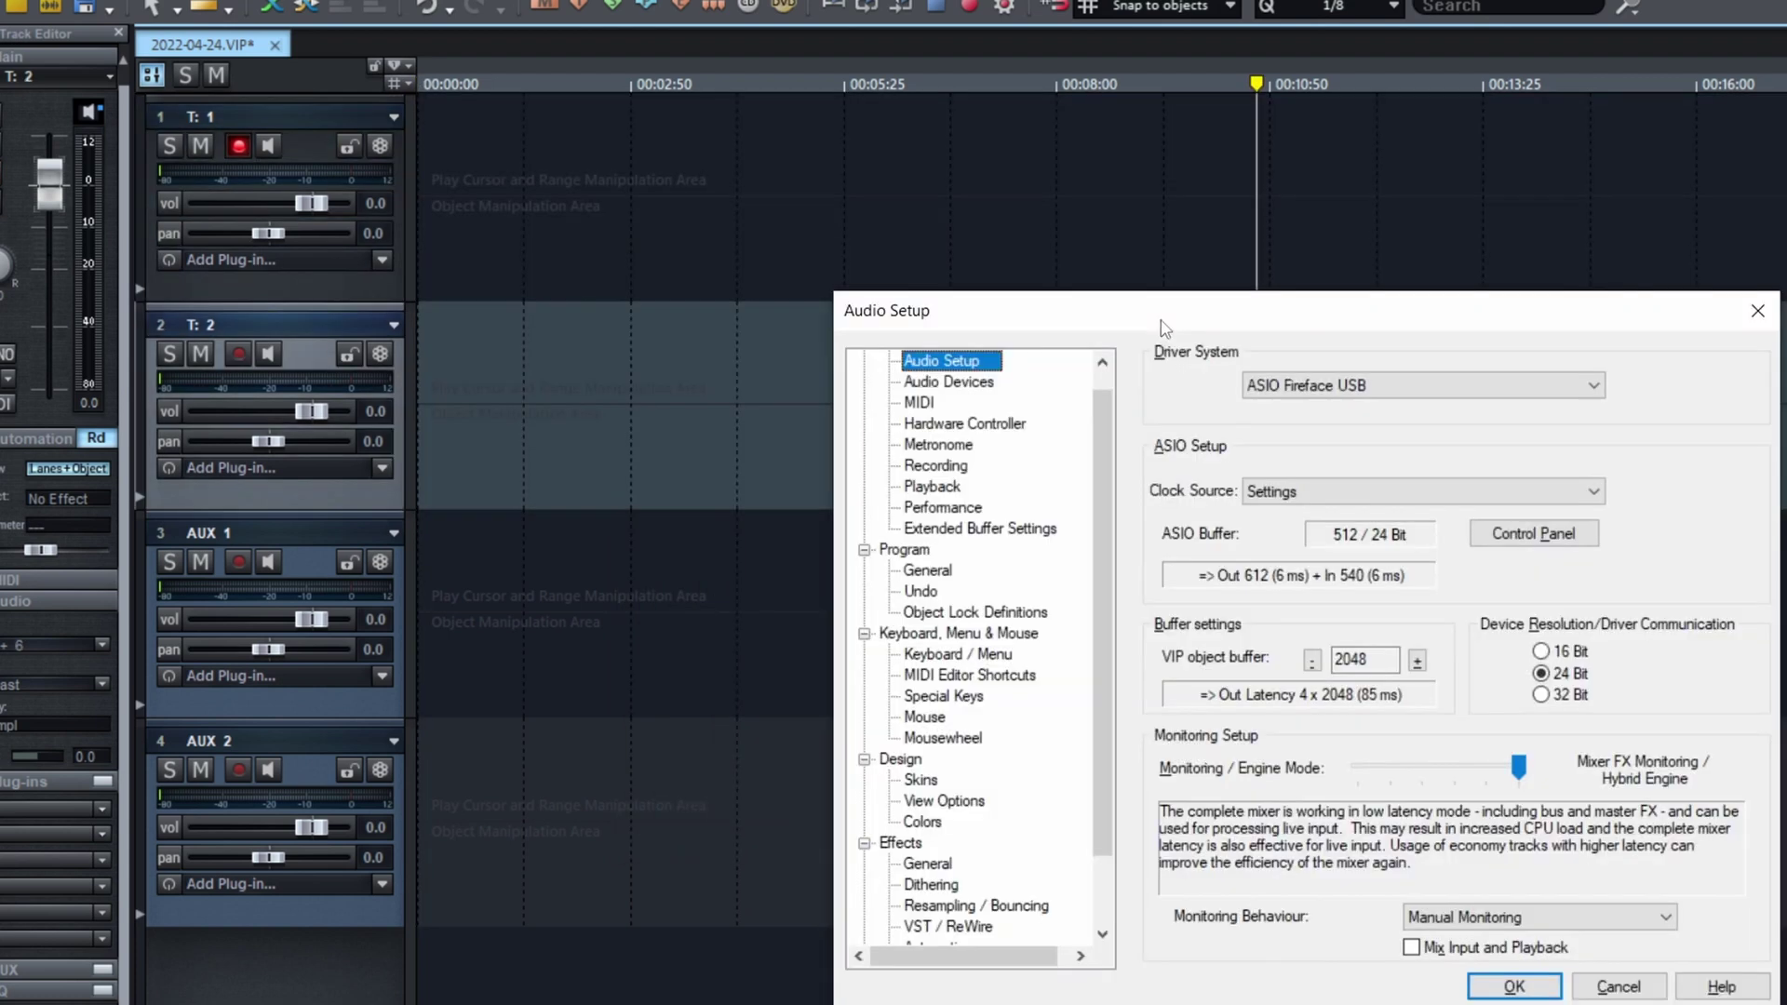
scroll(1002, 624, "down", 1)
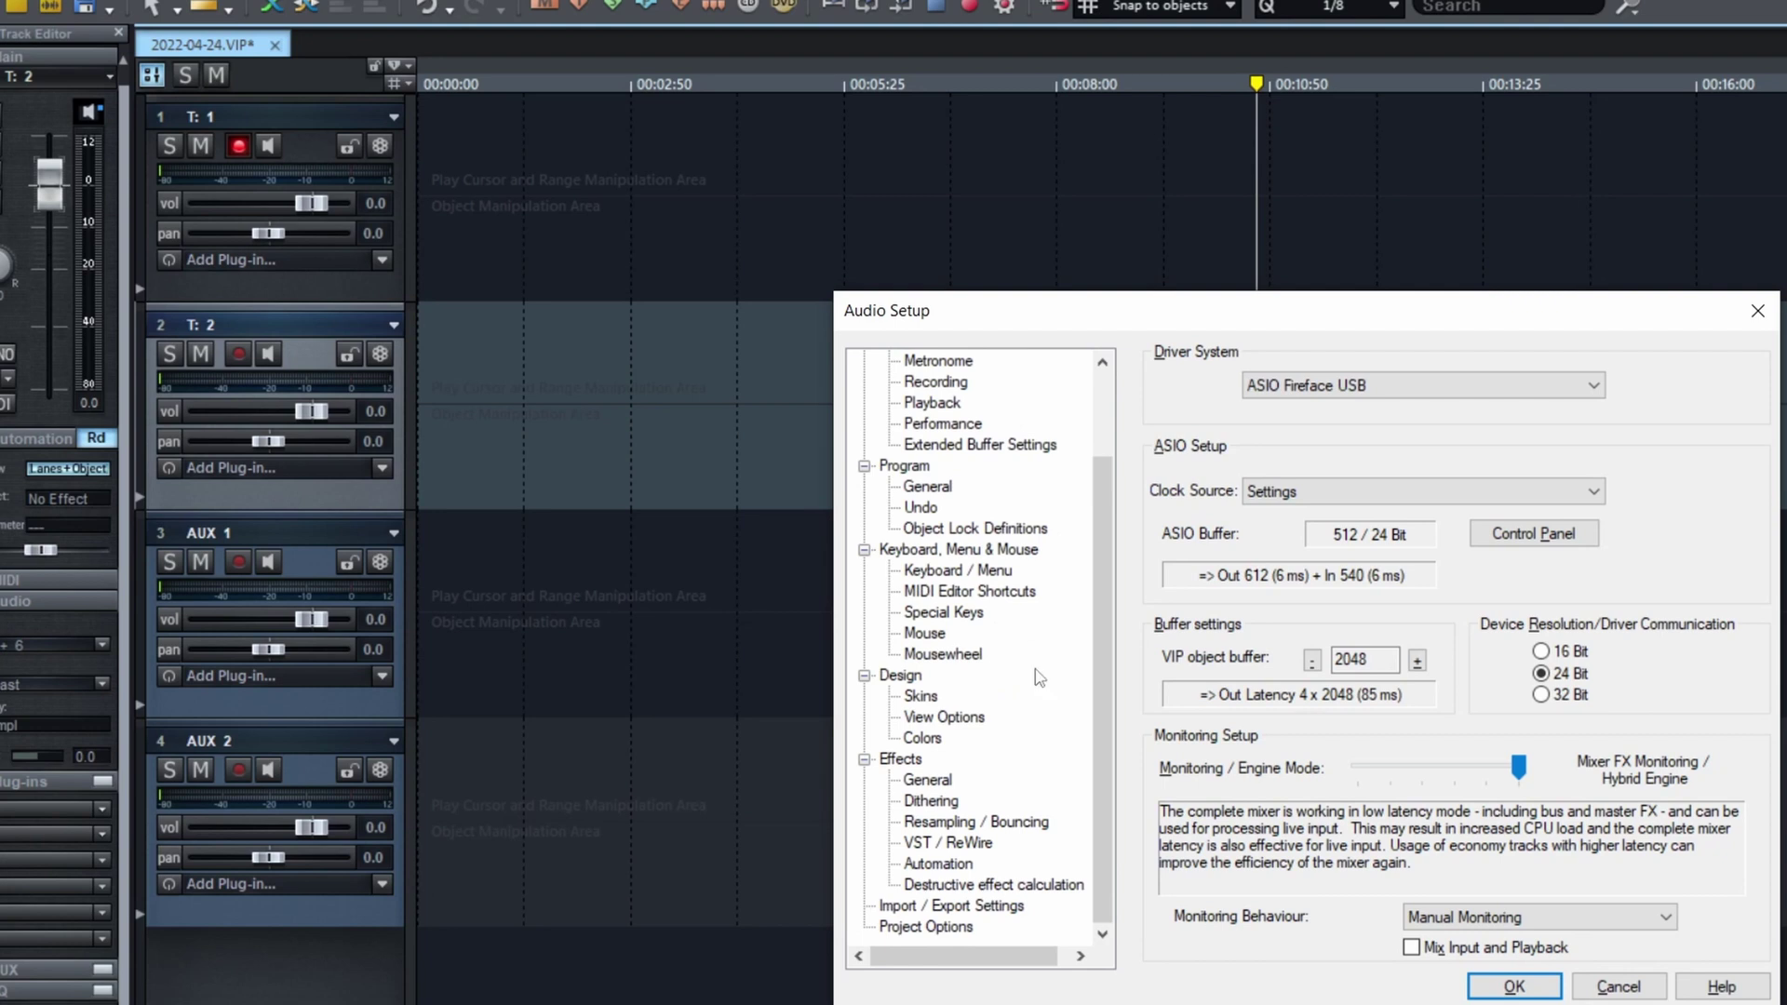
left_click(948, 845)
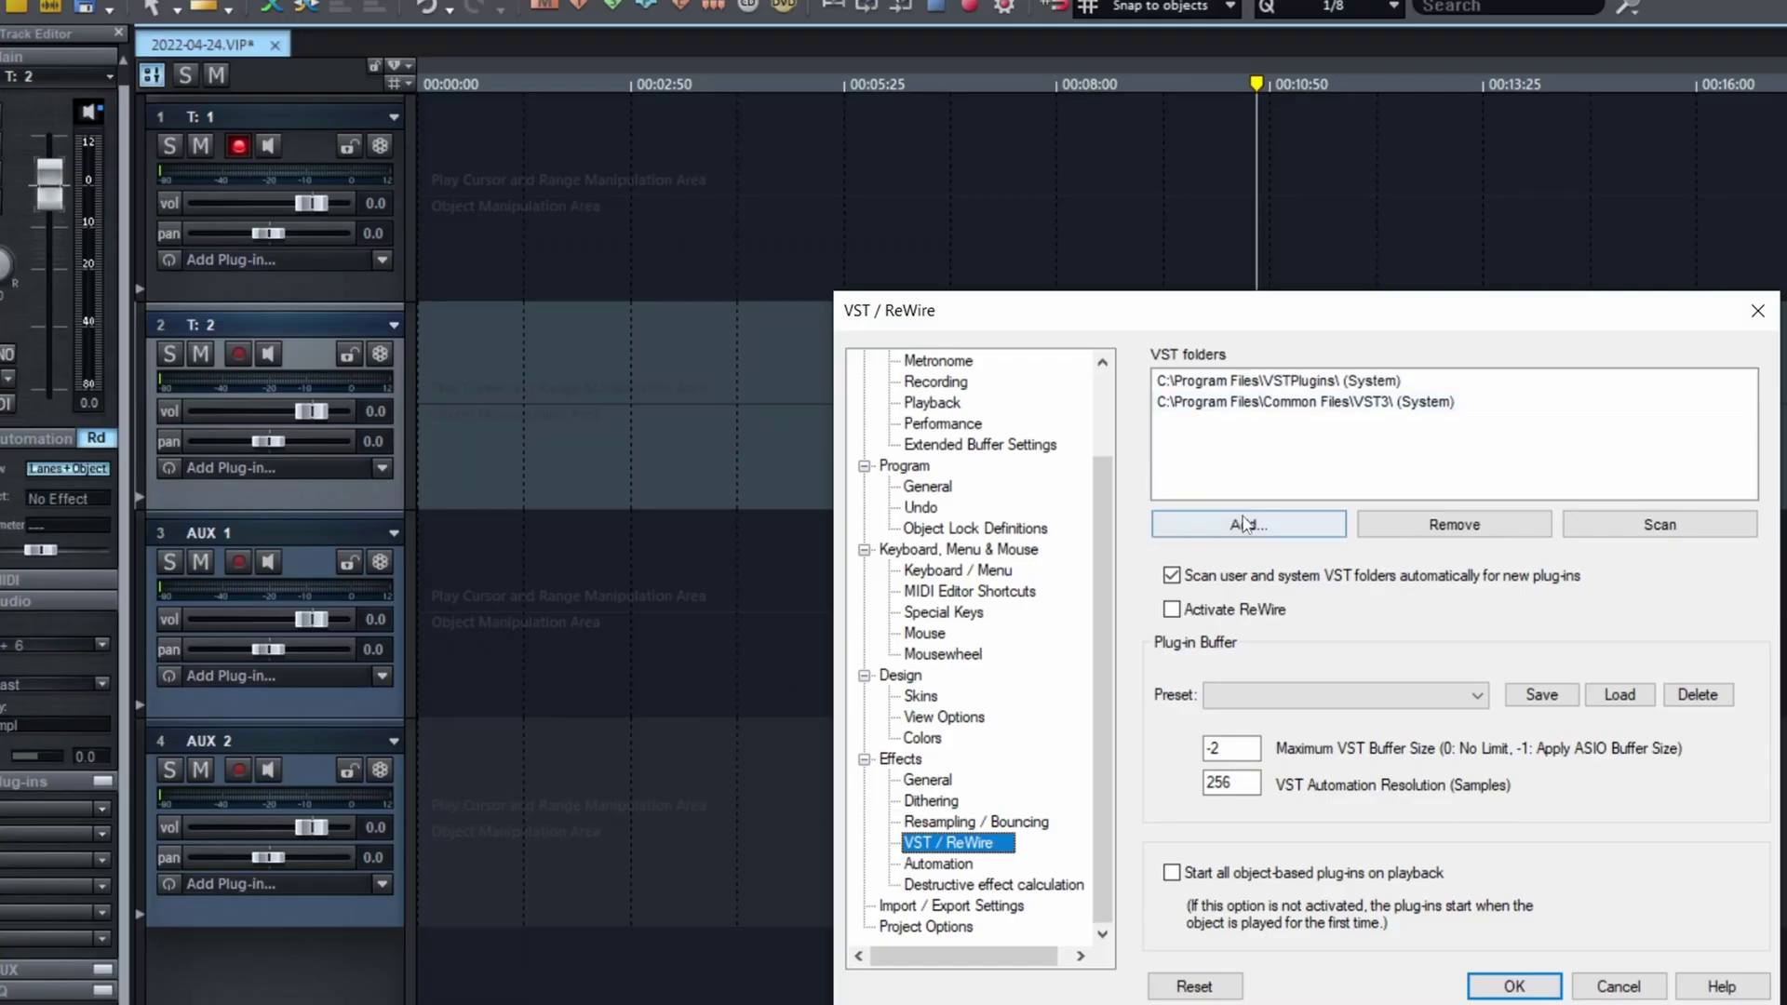
left_click(1246, 524)
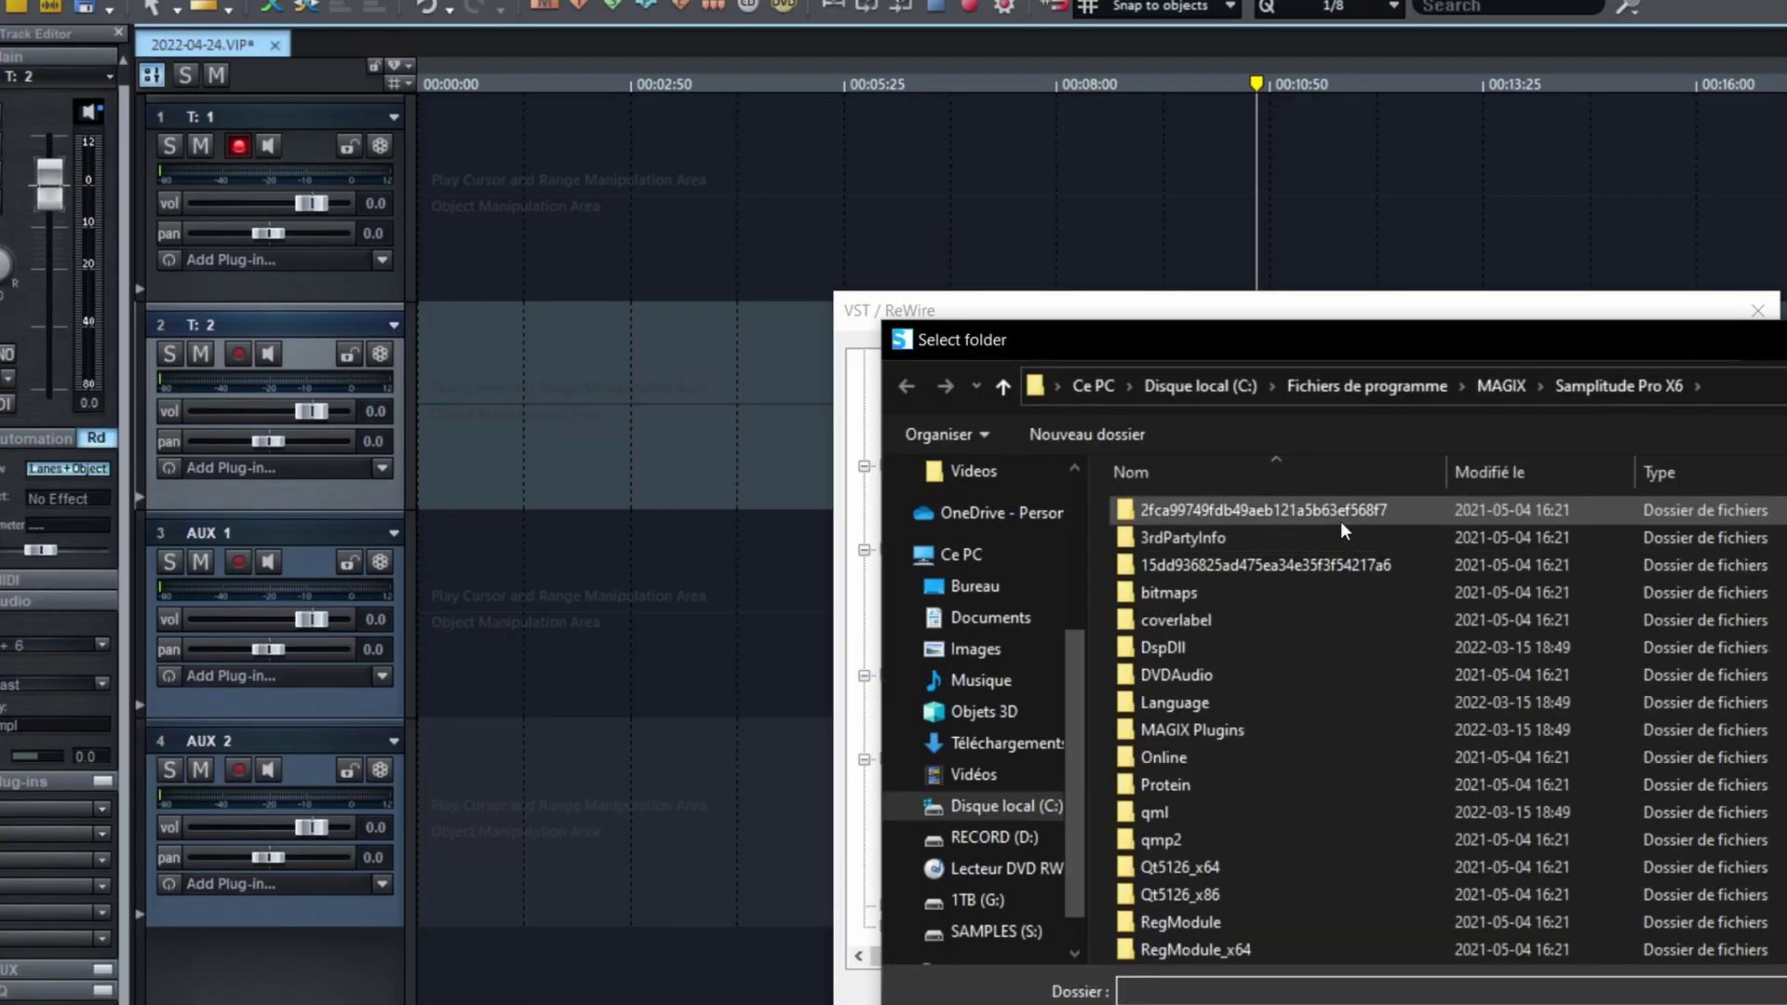
Browse the folder picker to C:\Fichiers de programme (x86)\Common Files.
left_click(1031, 808)
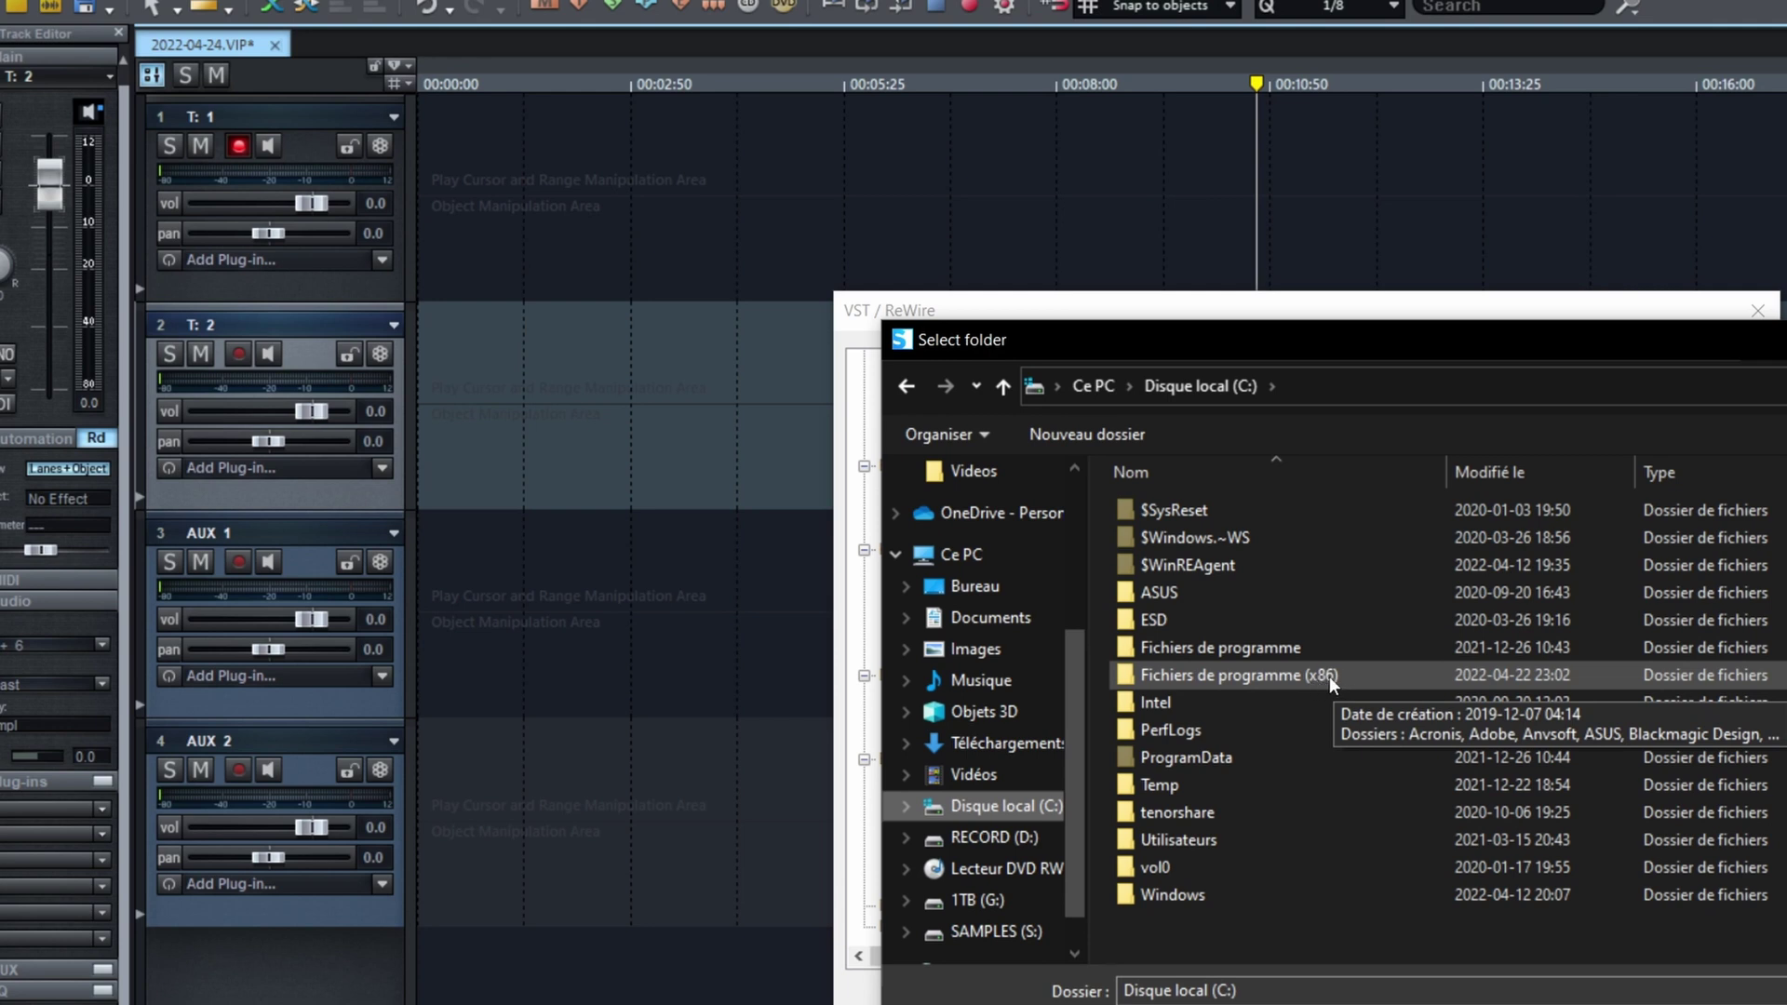
double_click(1259, 674)
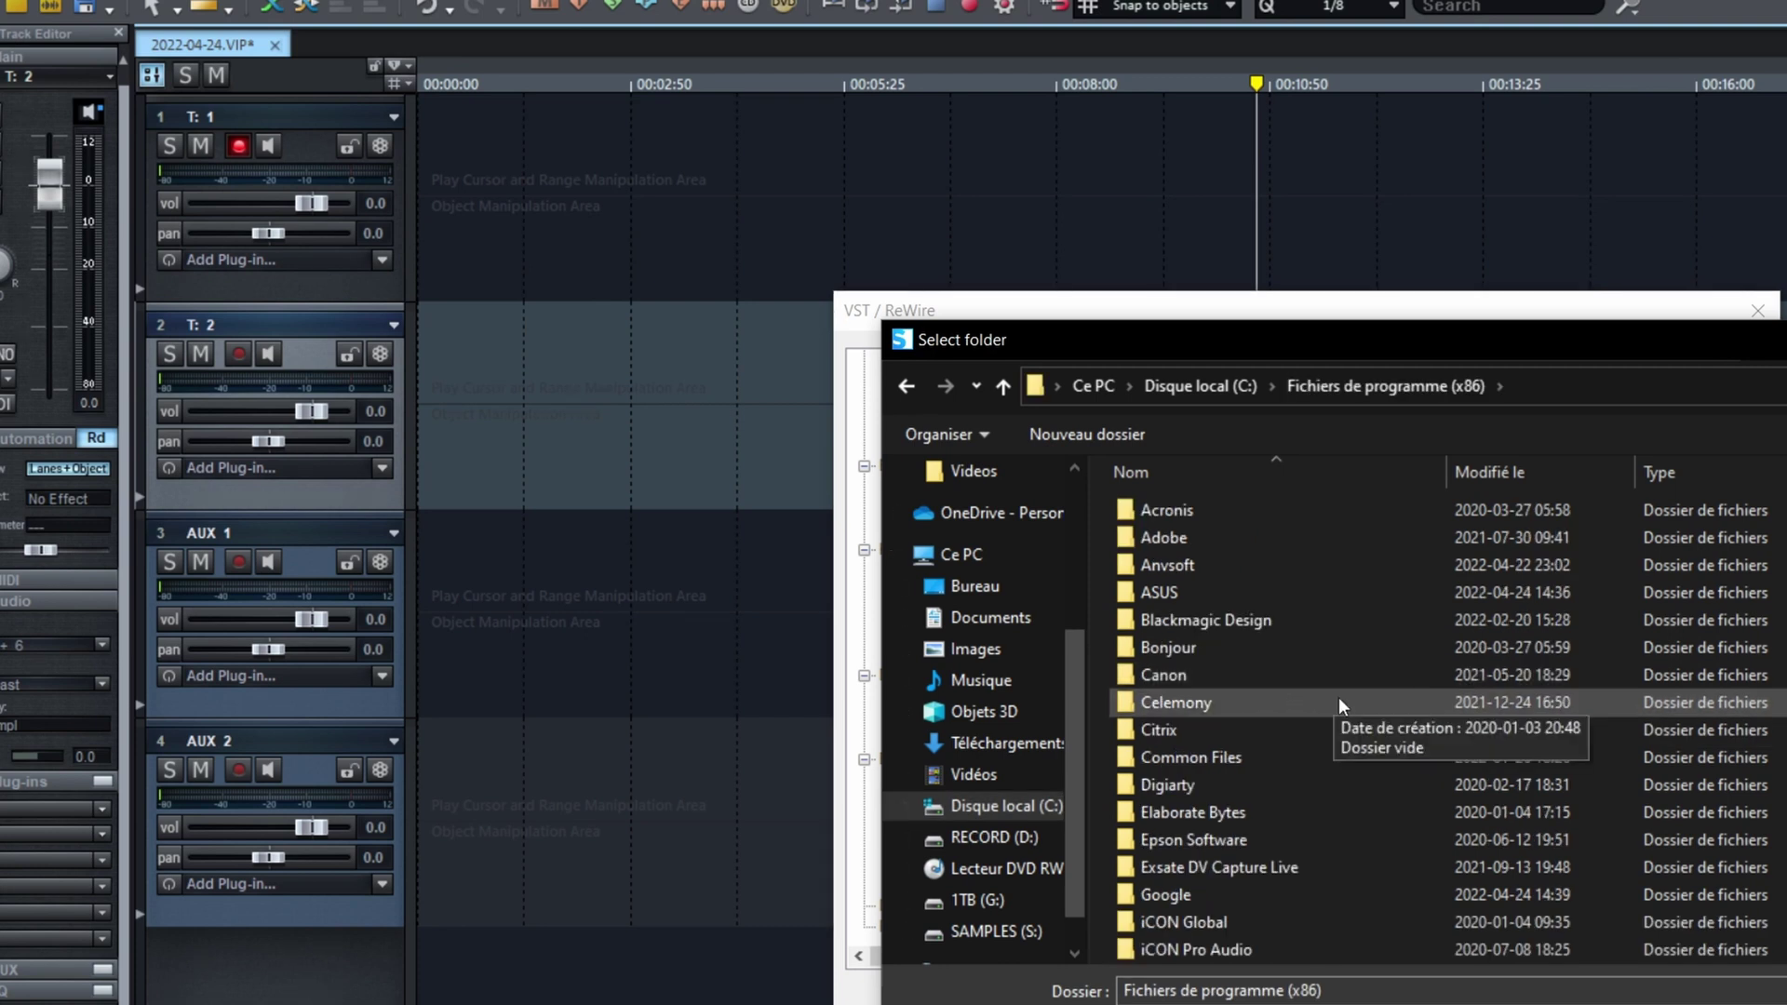
scroll(1338, 696, "down", 3)
scroll(1338, 696, "up", 2)
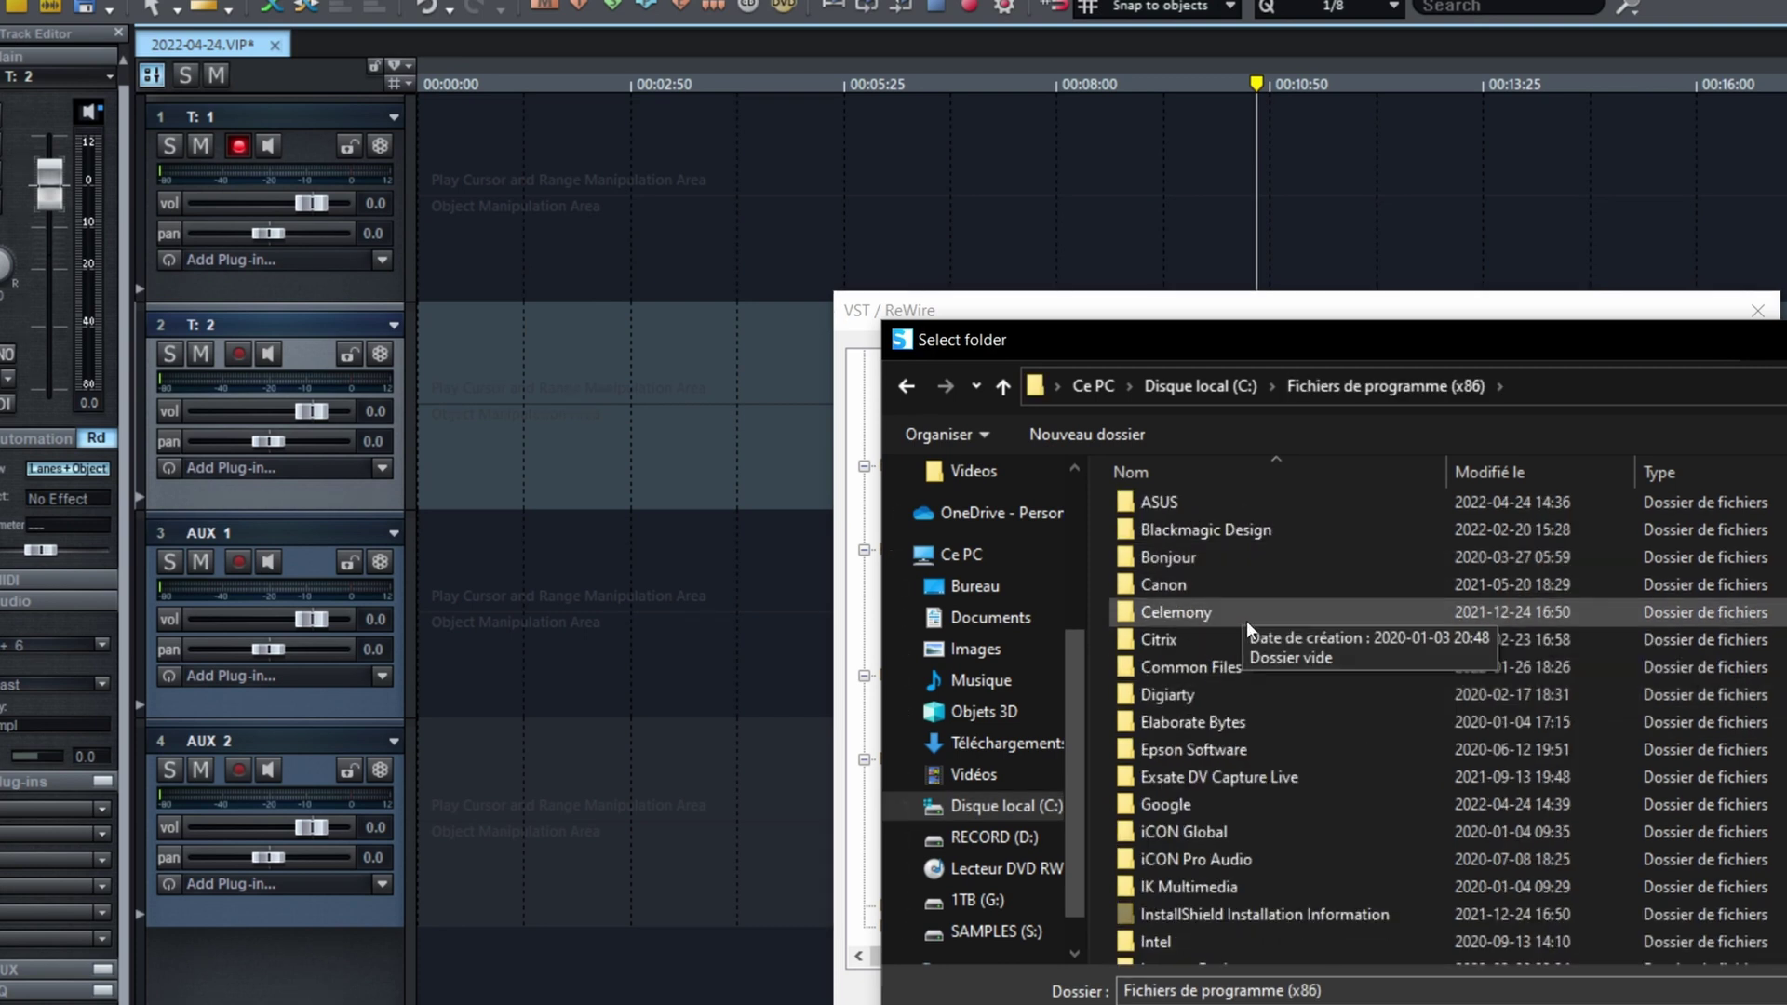
double_click(1222, 665)
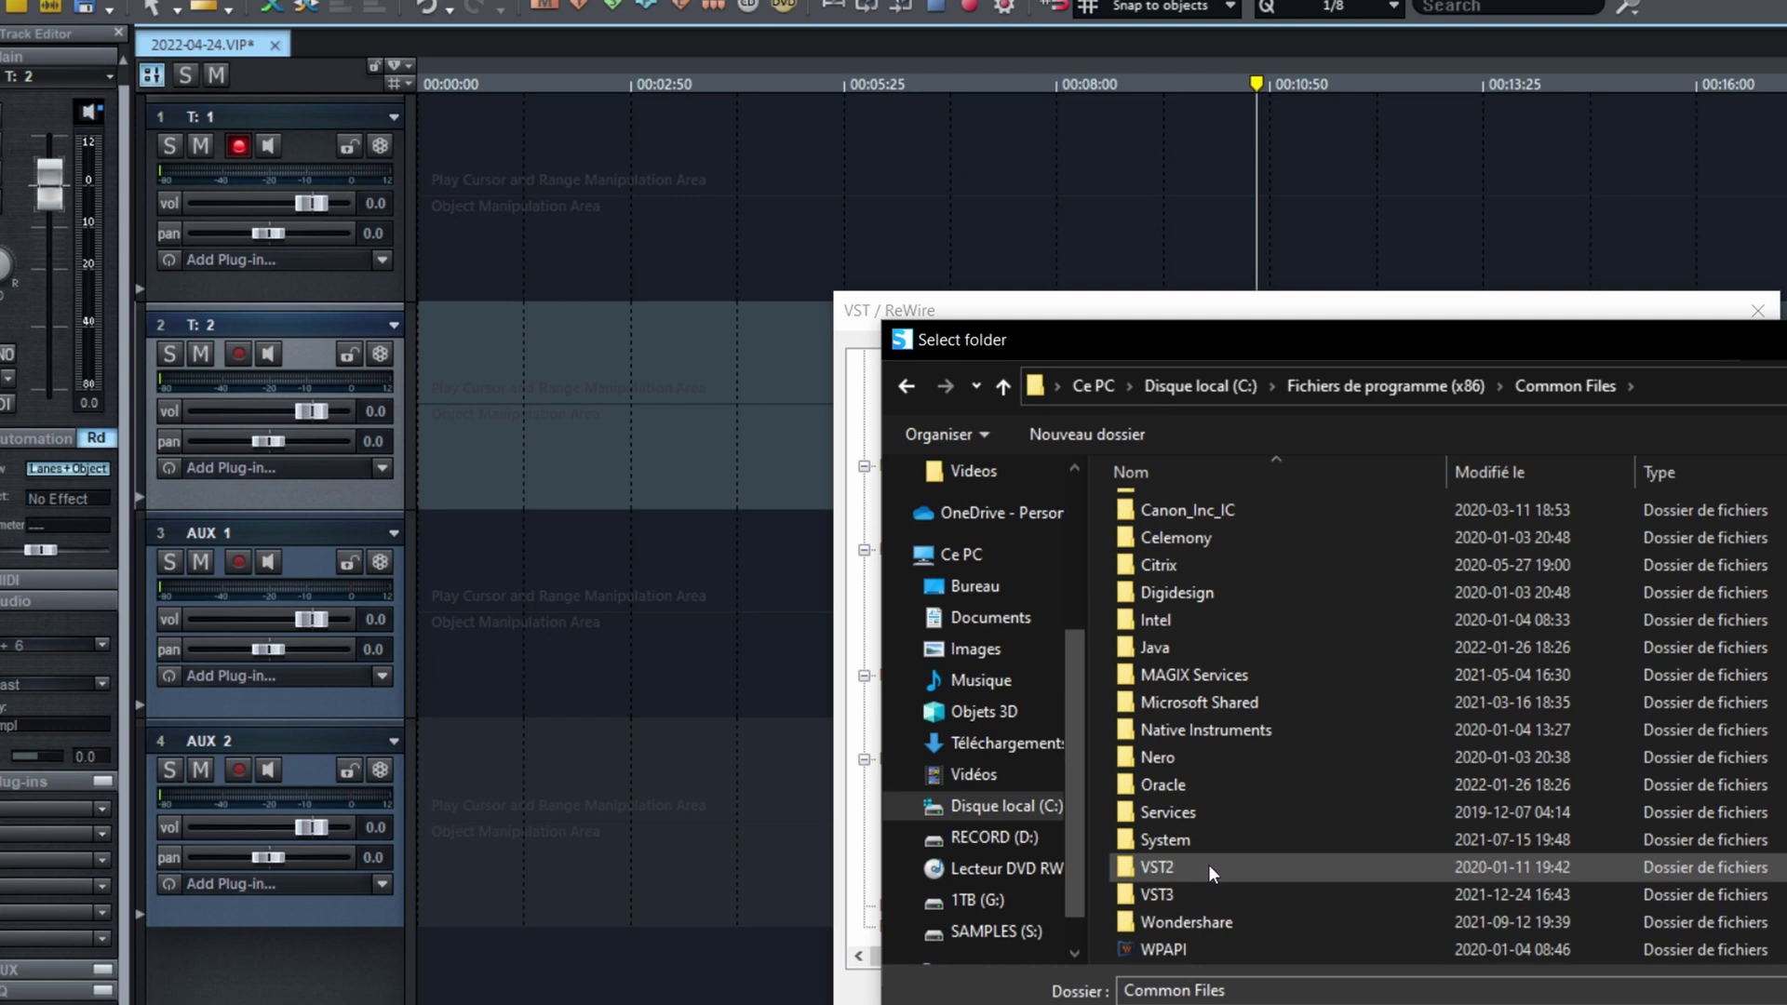
Inspect the VST3, VST2 and AUDIO PLUGIN UNION folders, then cancel the folder picker.
double_click(1167, 894)
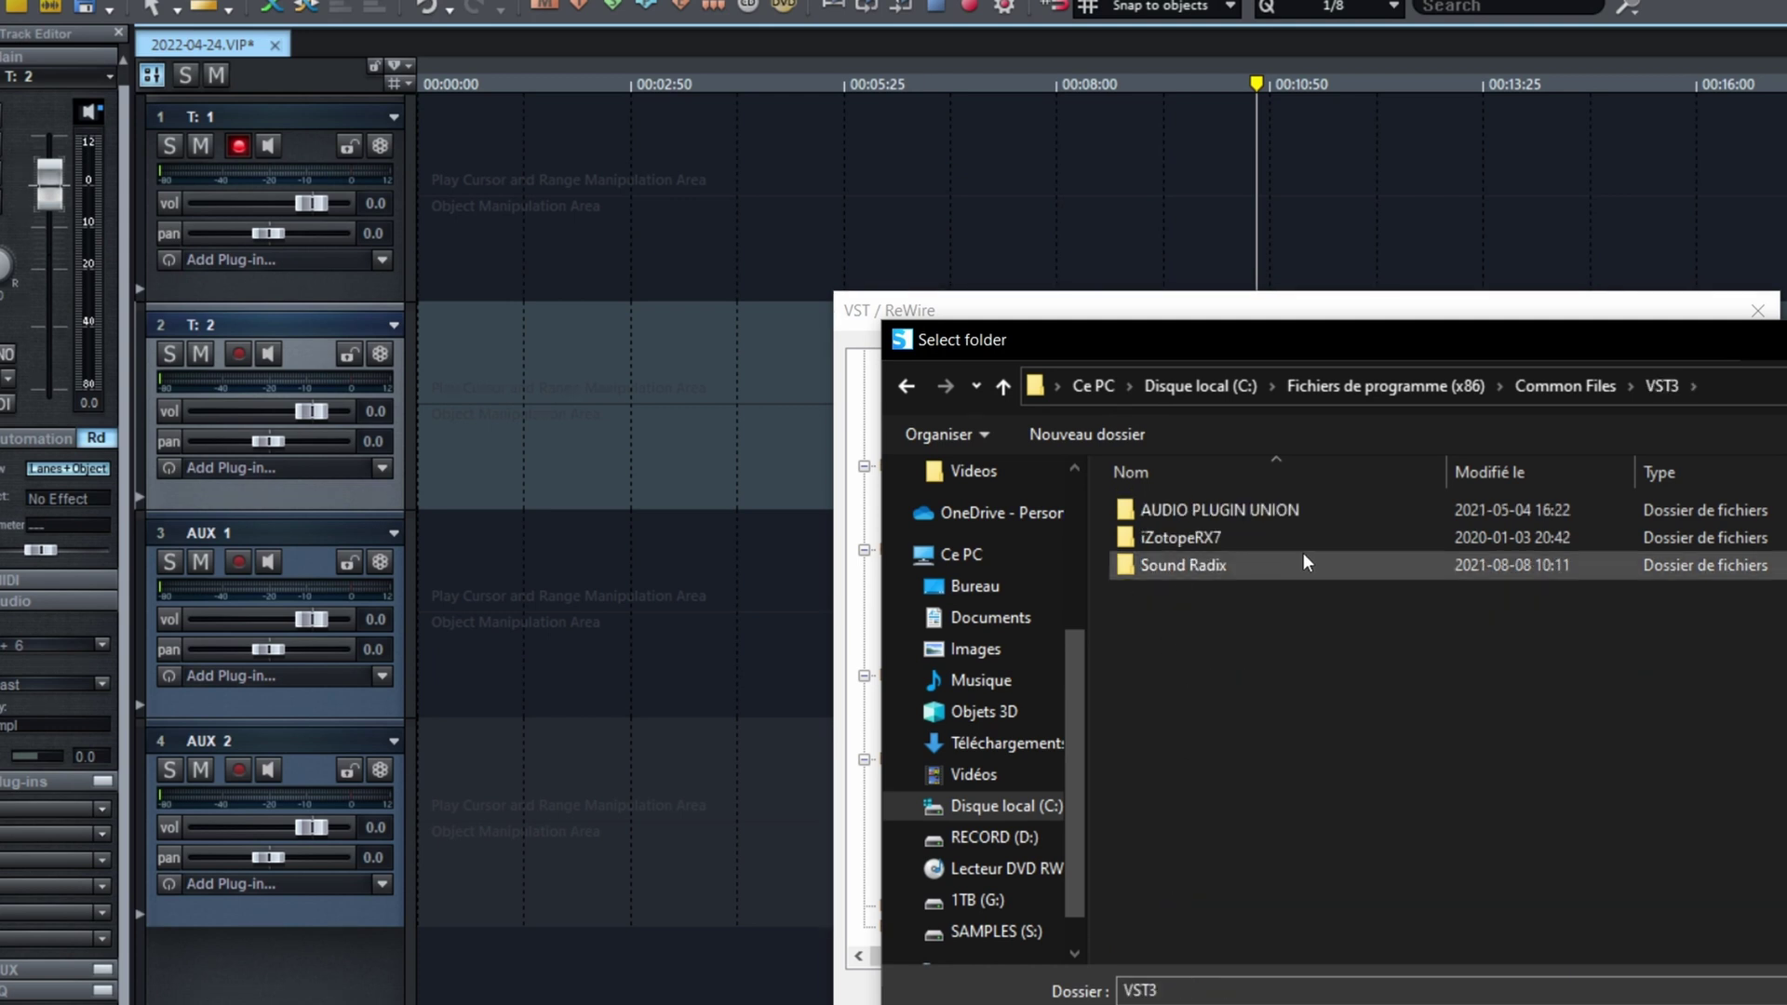
left_click(1584, 385)
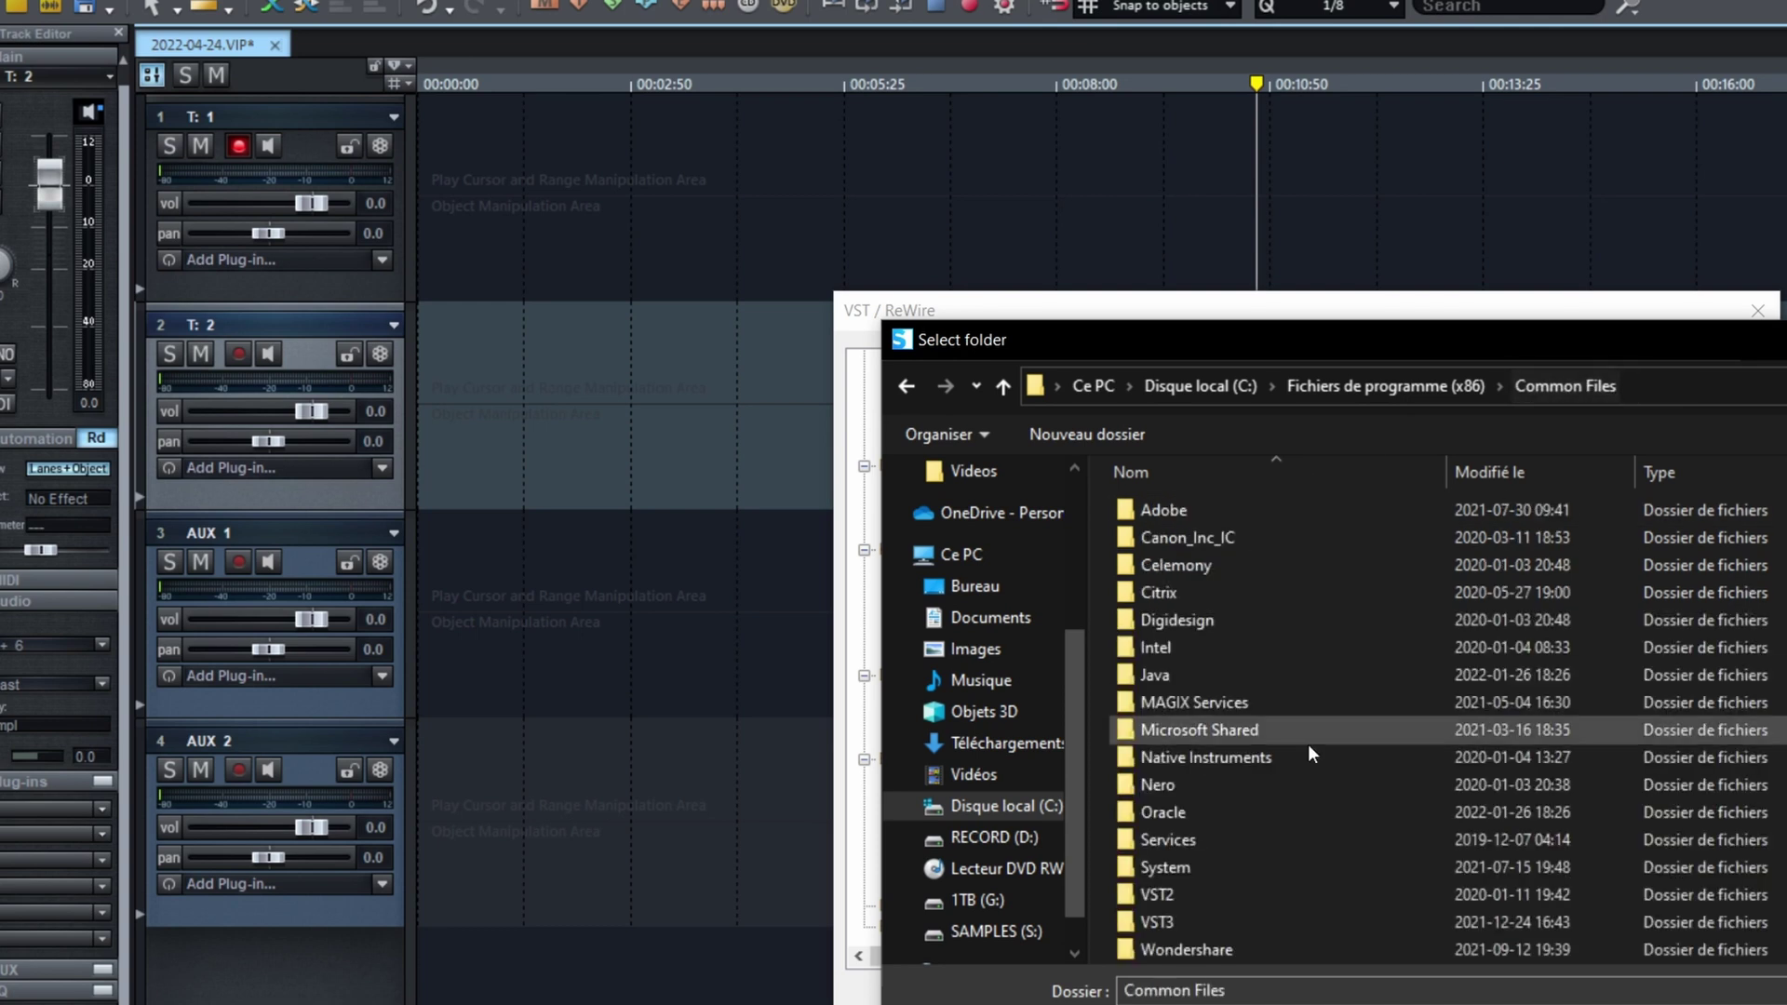
double_click(1172, 892)
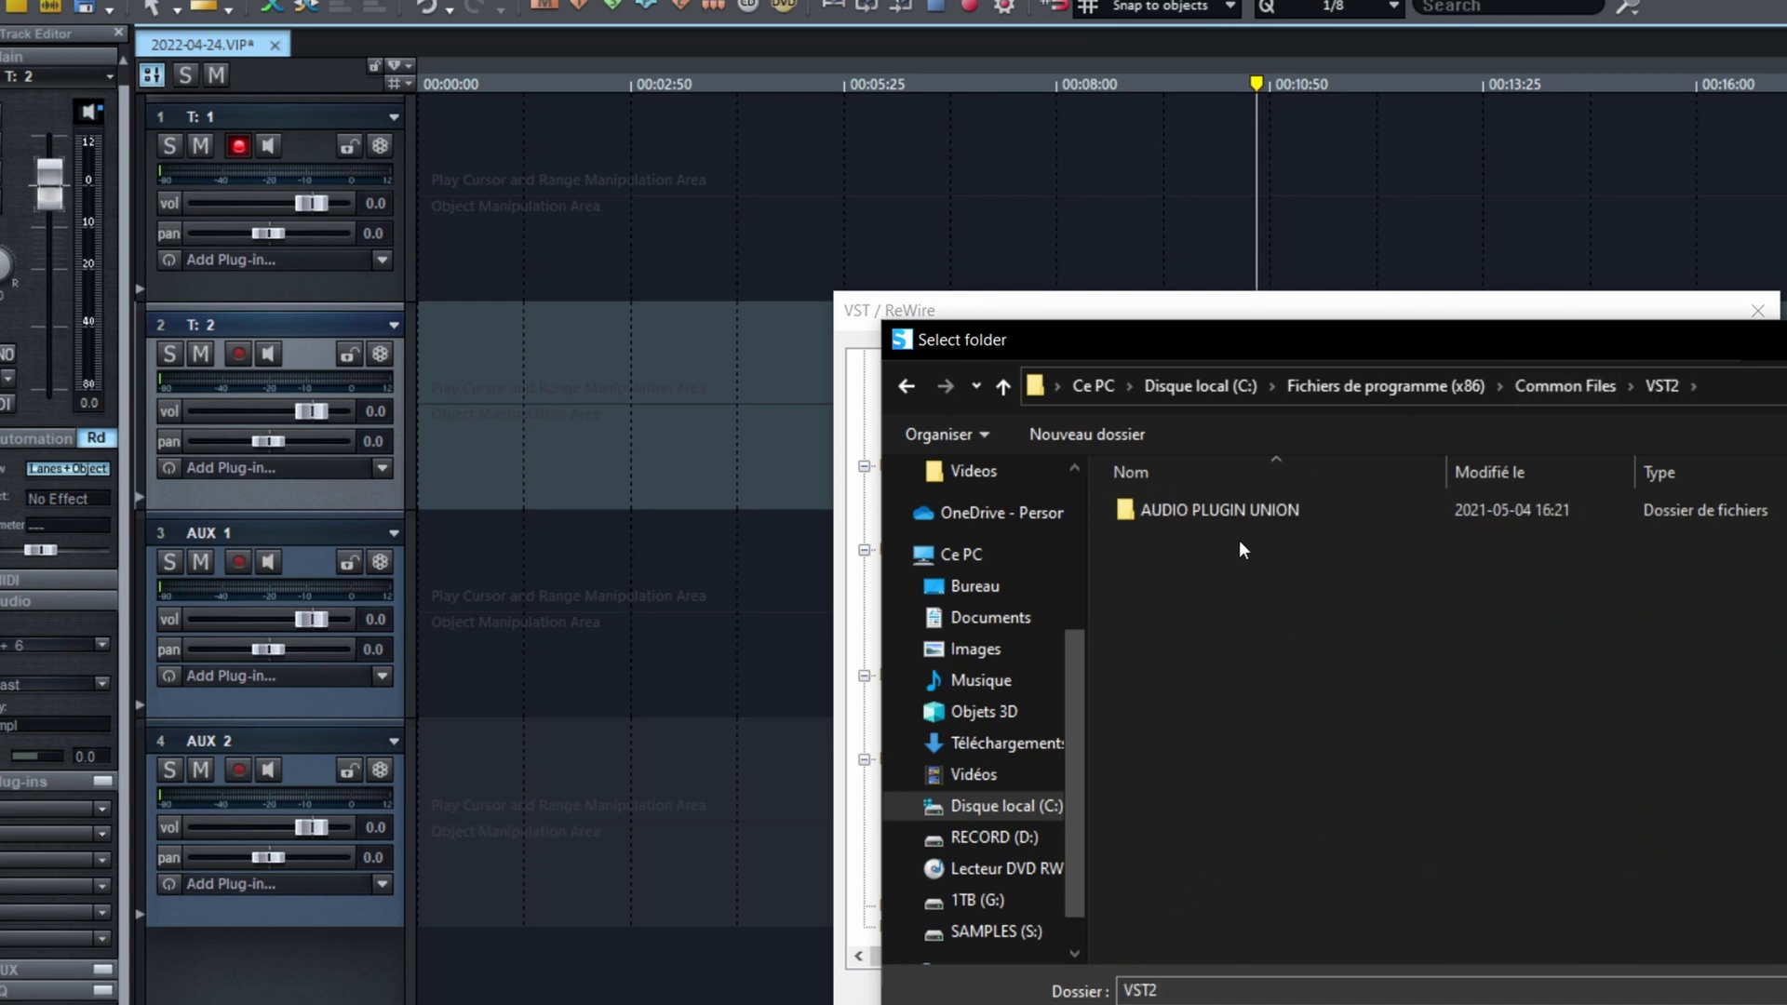
double_click(1256, 508)
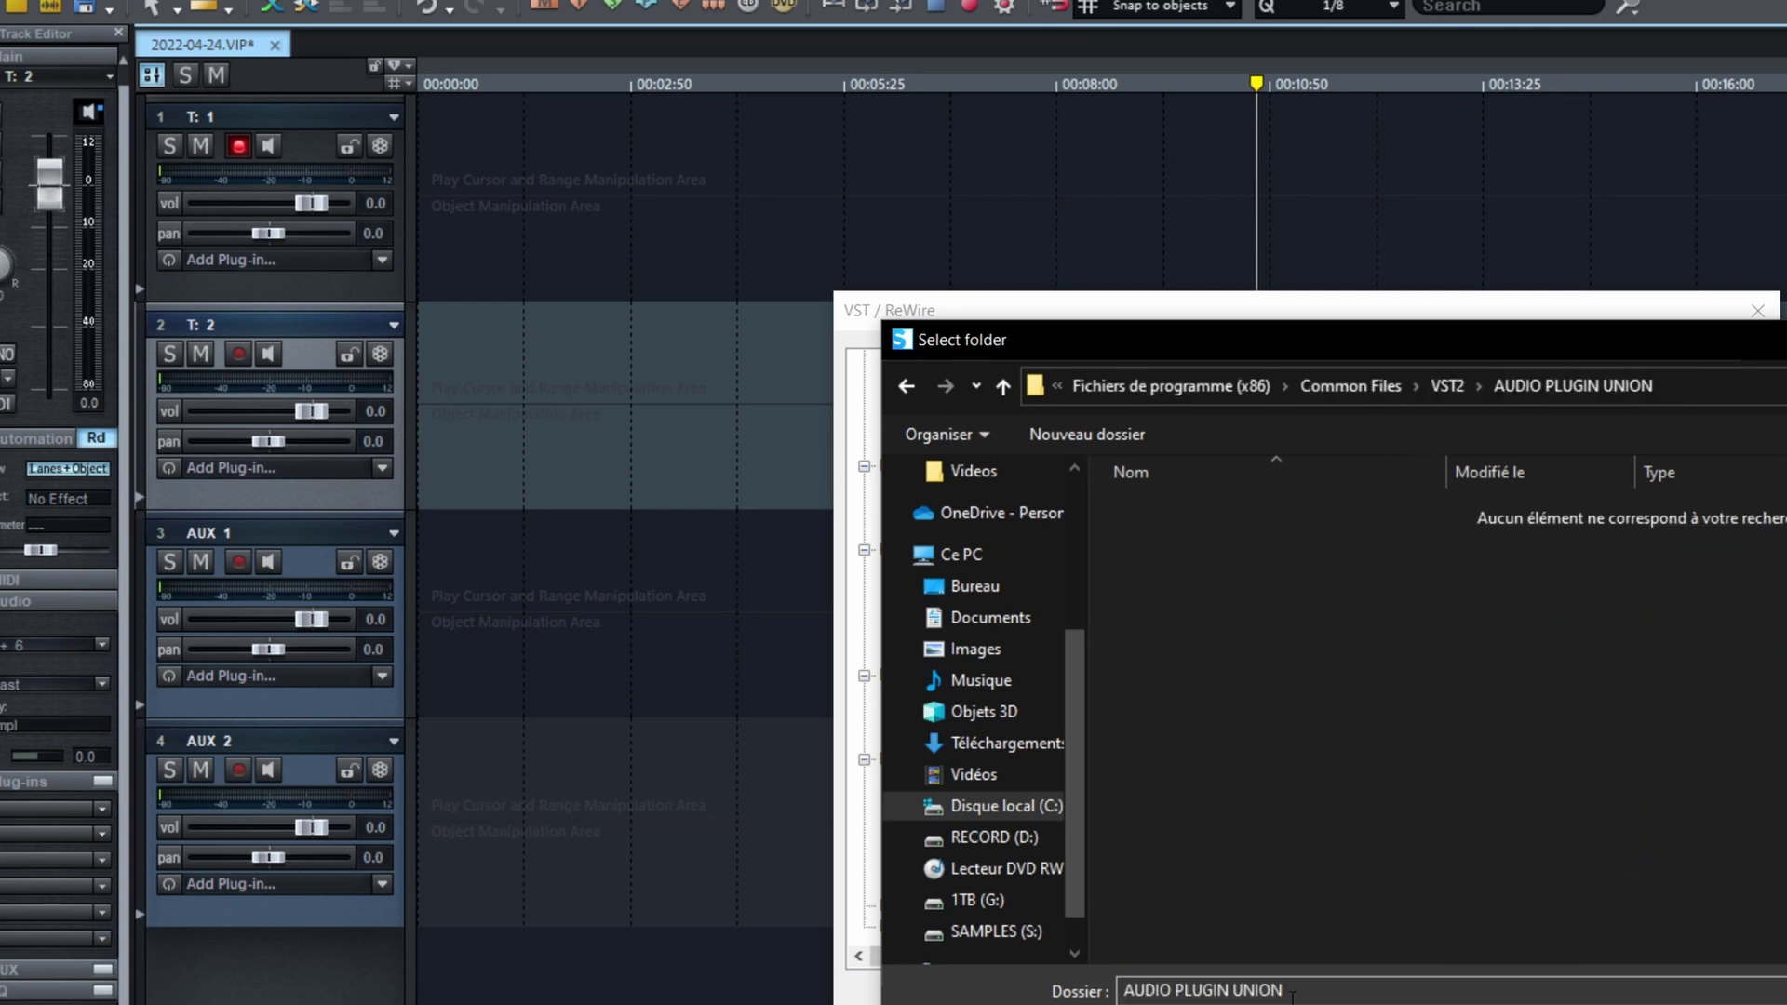
left_click(1448, 388)
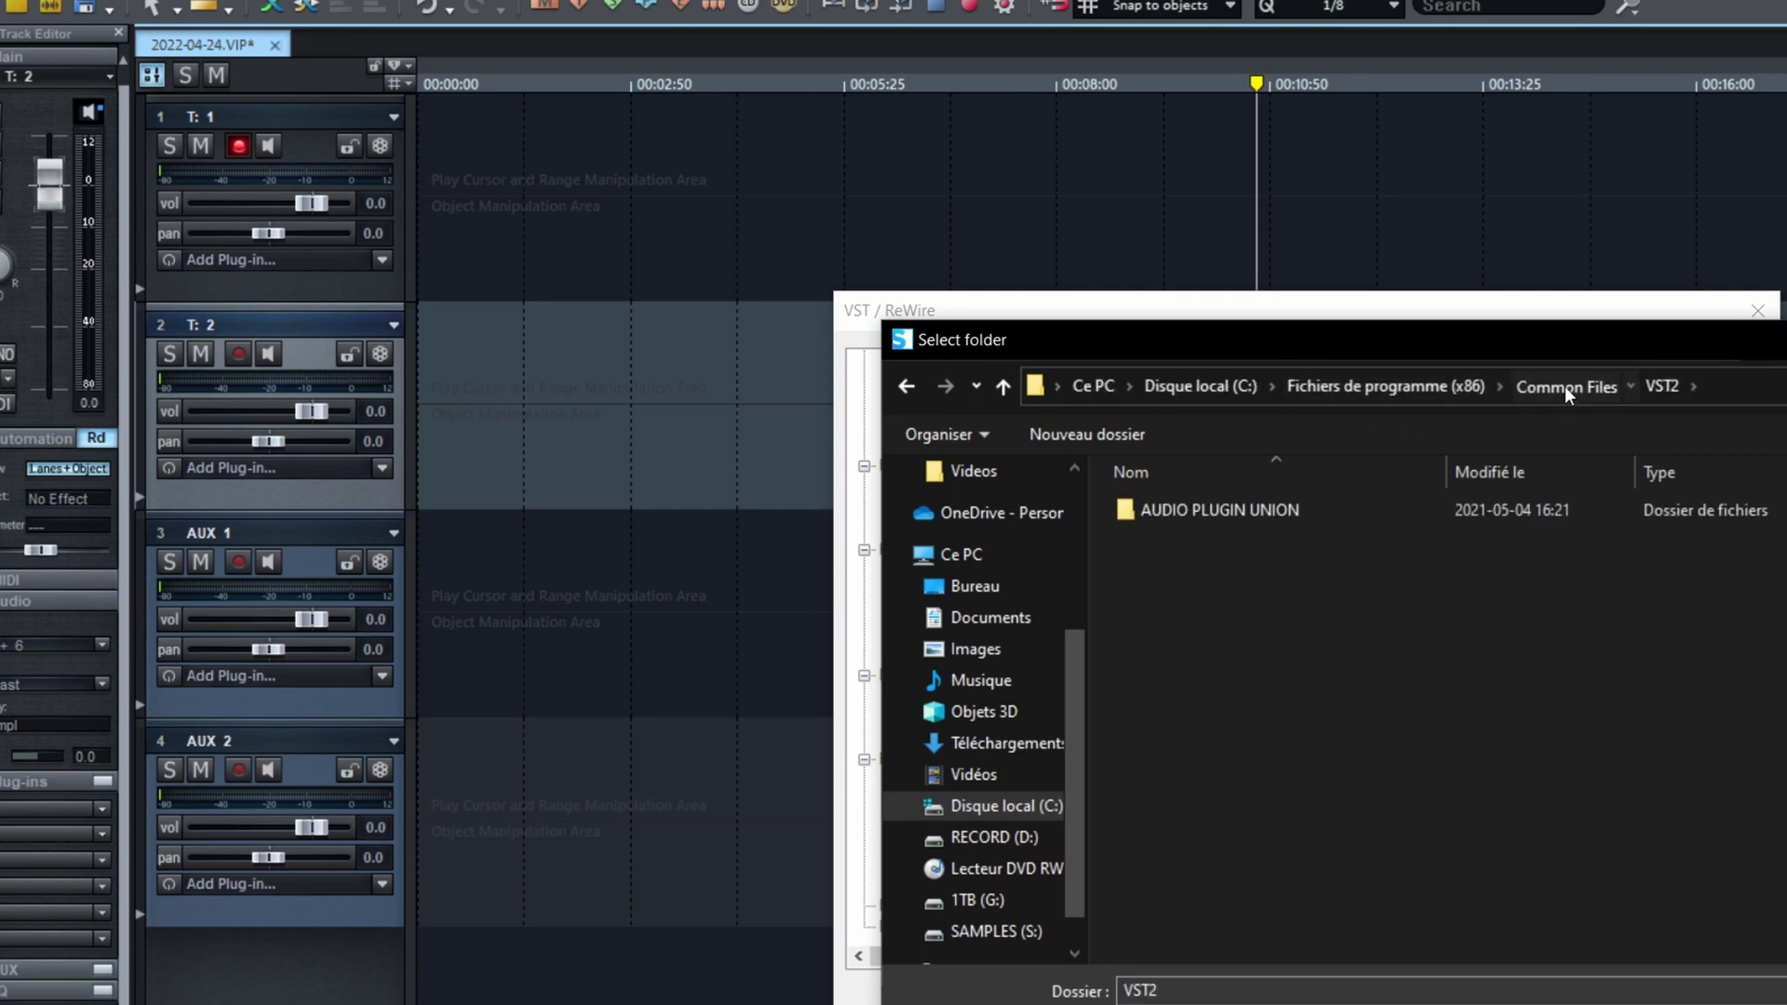
left_click(1565, 388)
left_click(1414, 385)
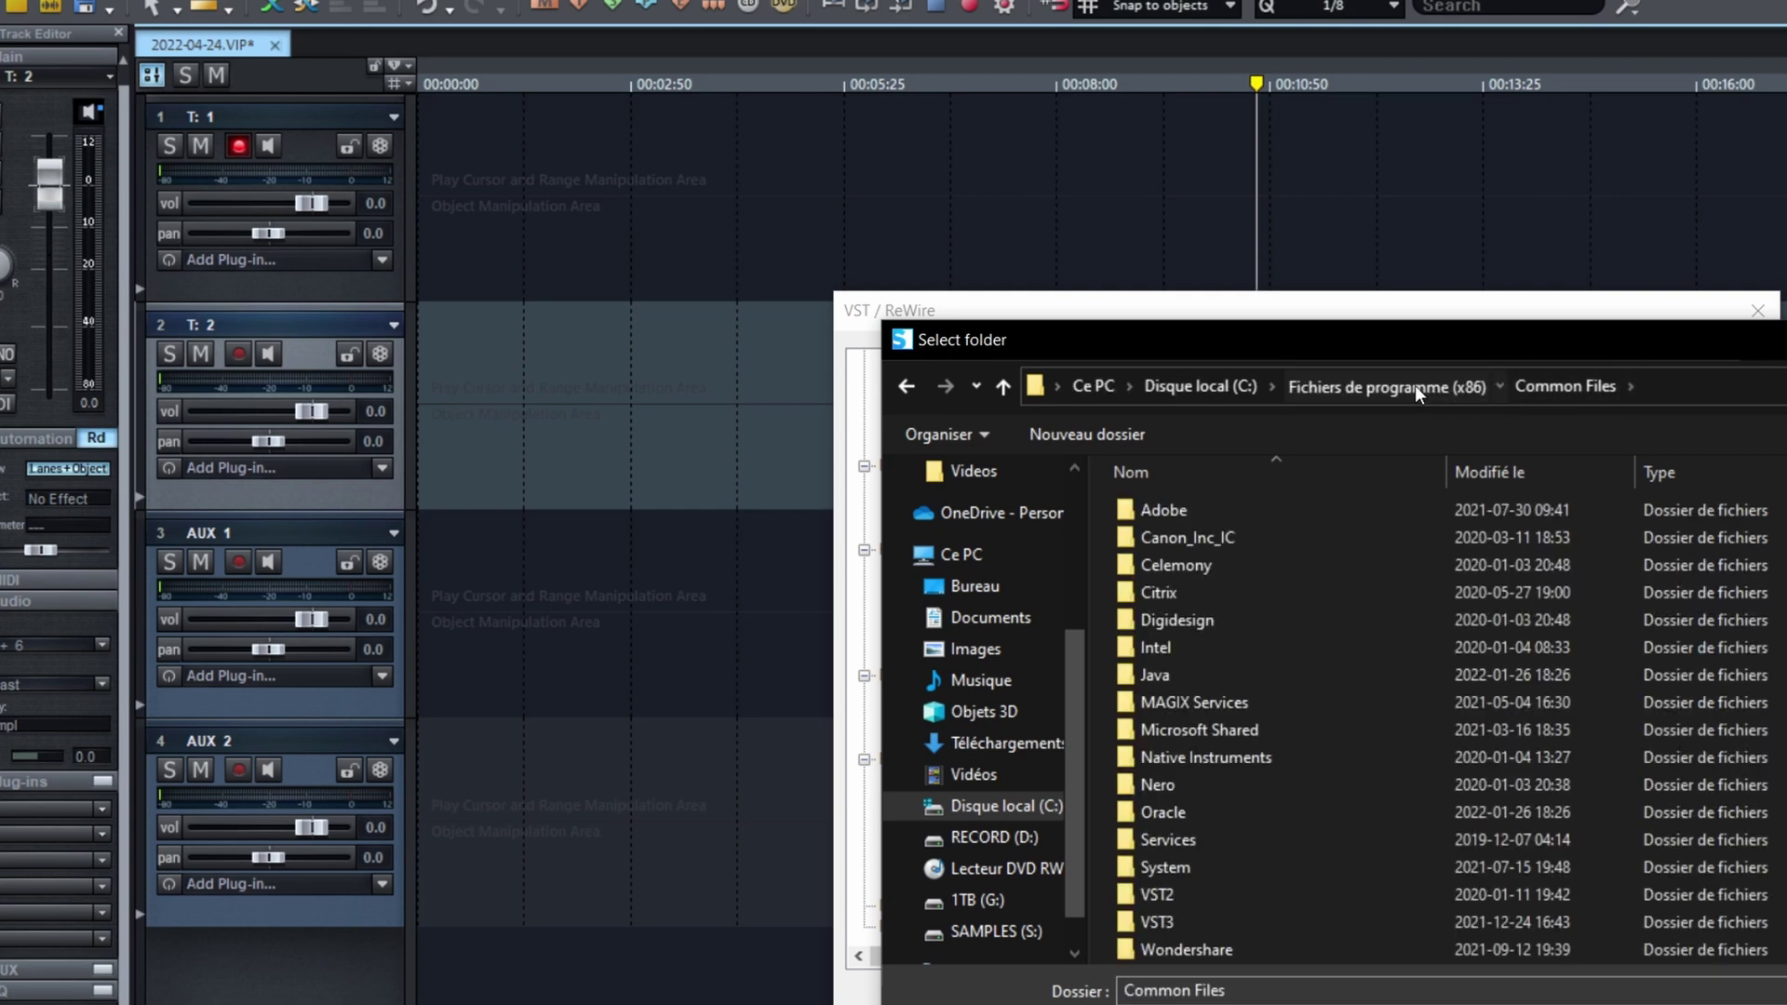
scroll(1299, 904, "down", 8)
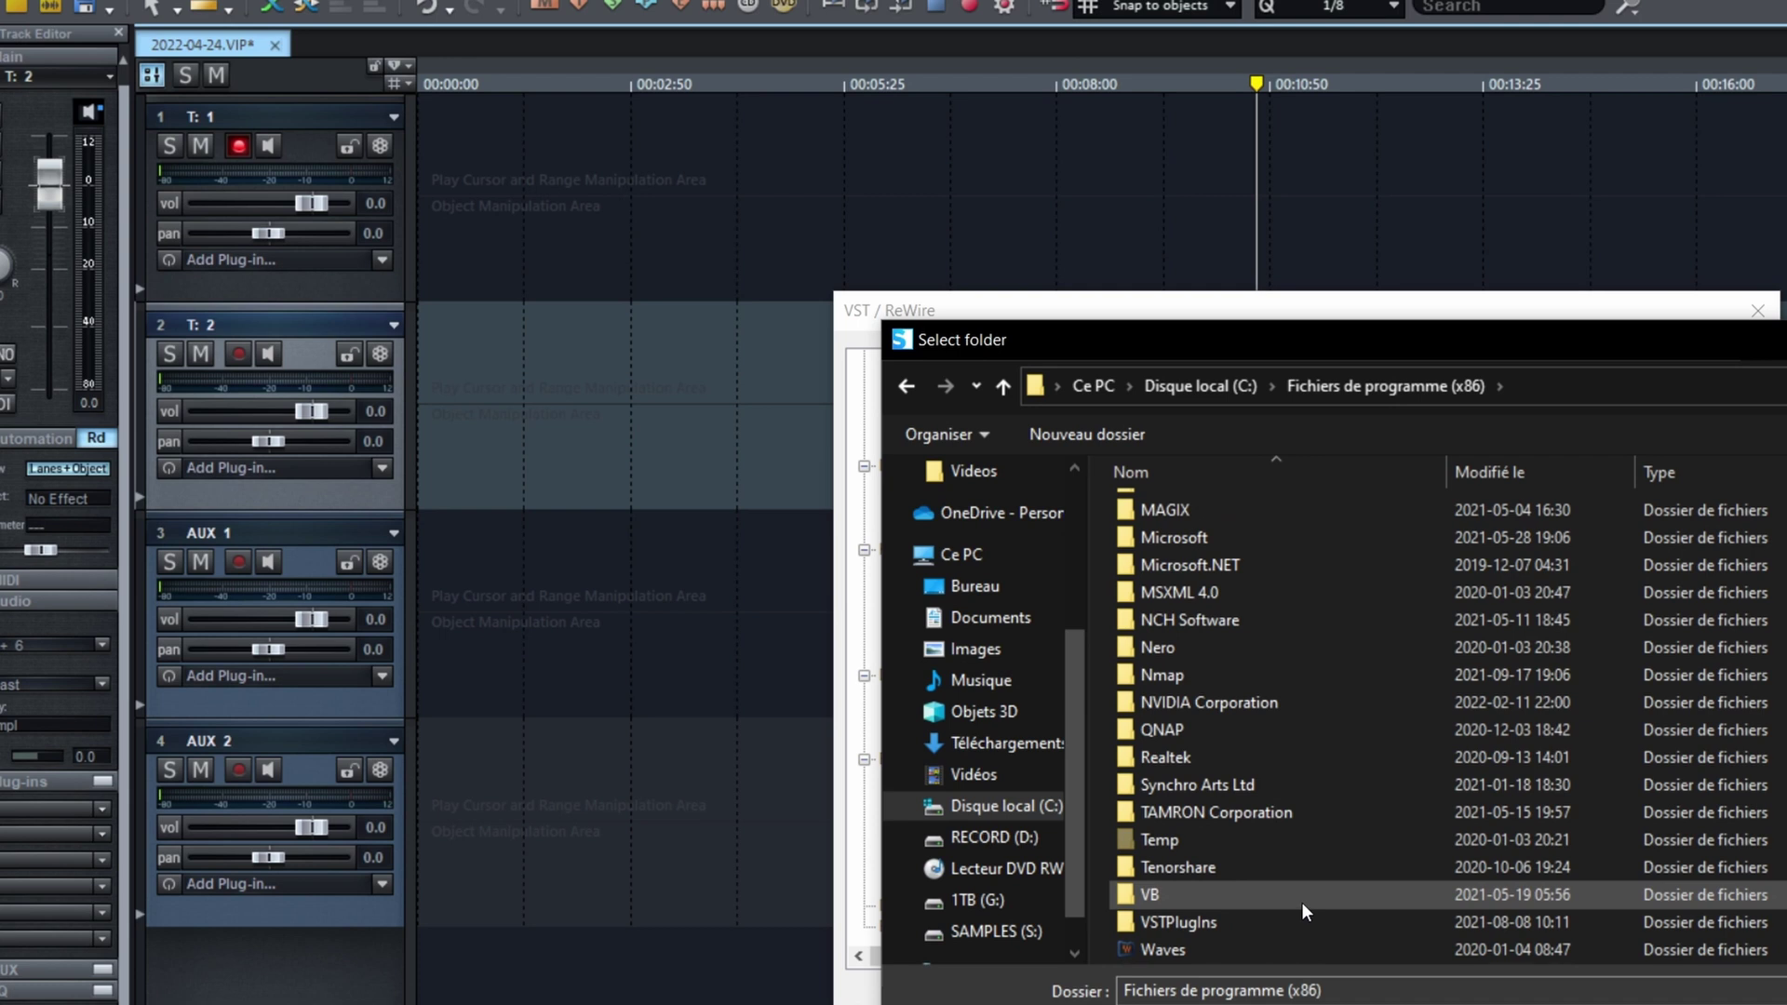
scroll(1379, 771, "down", 2)
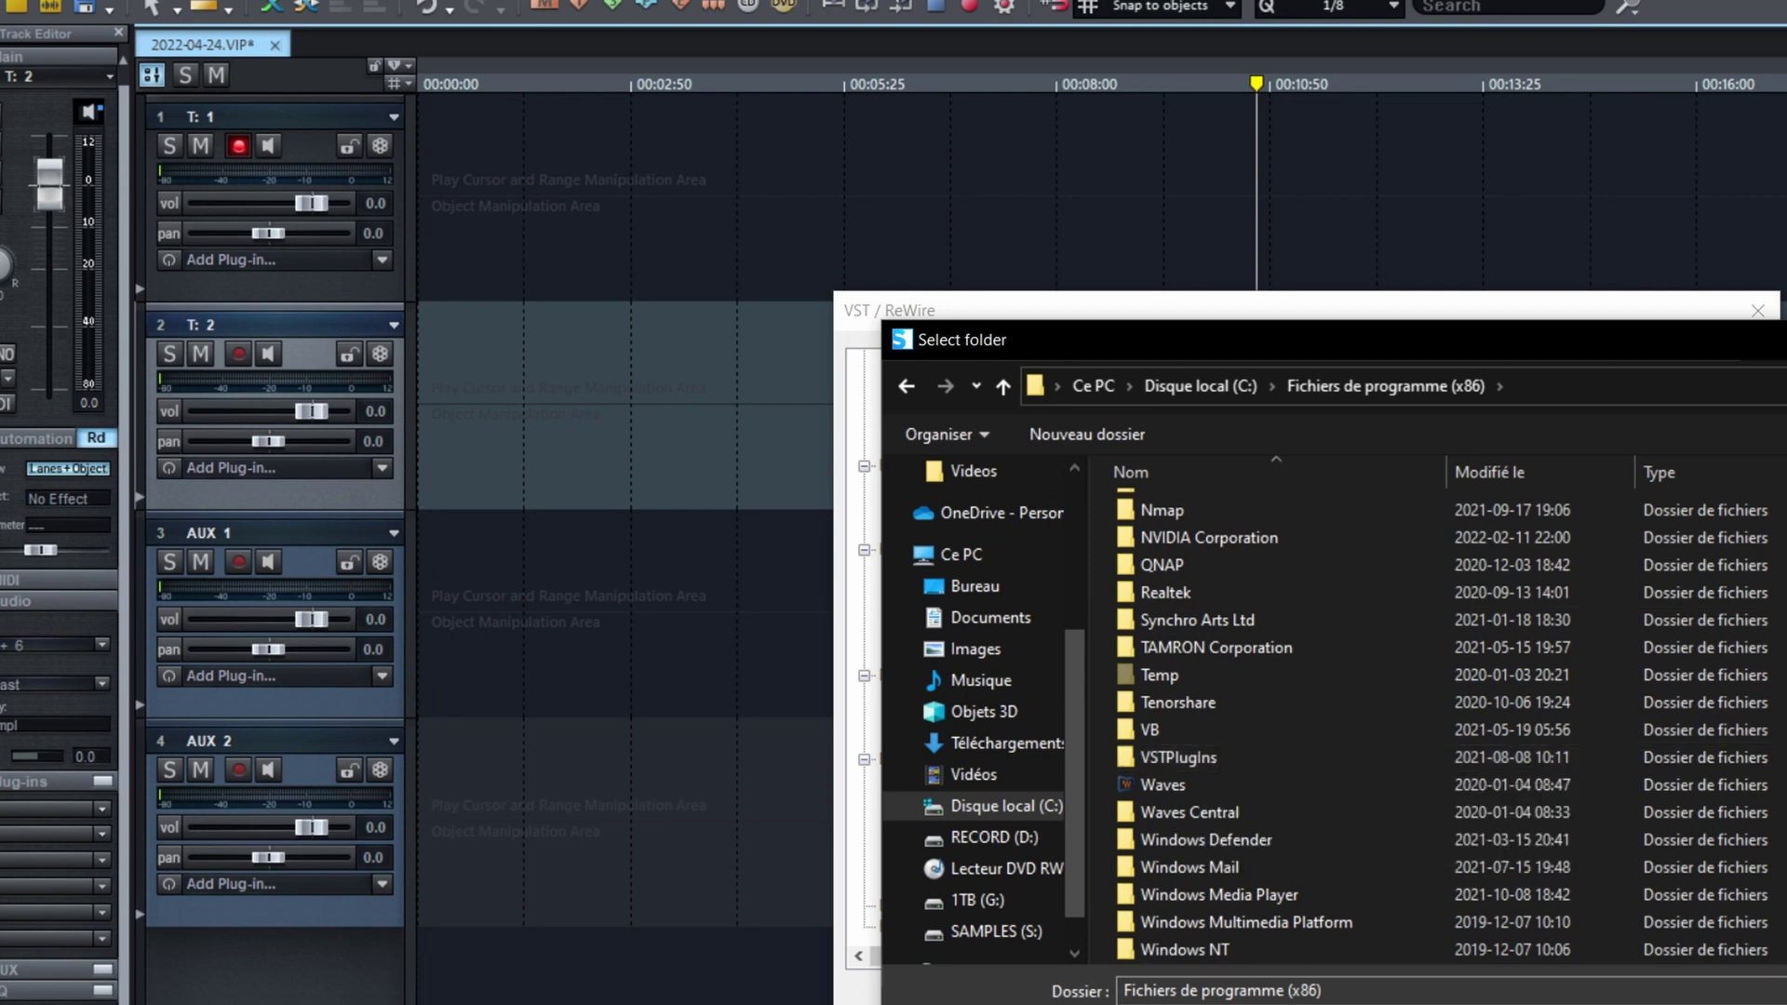
key("Escape")
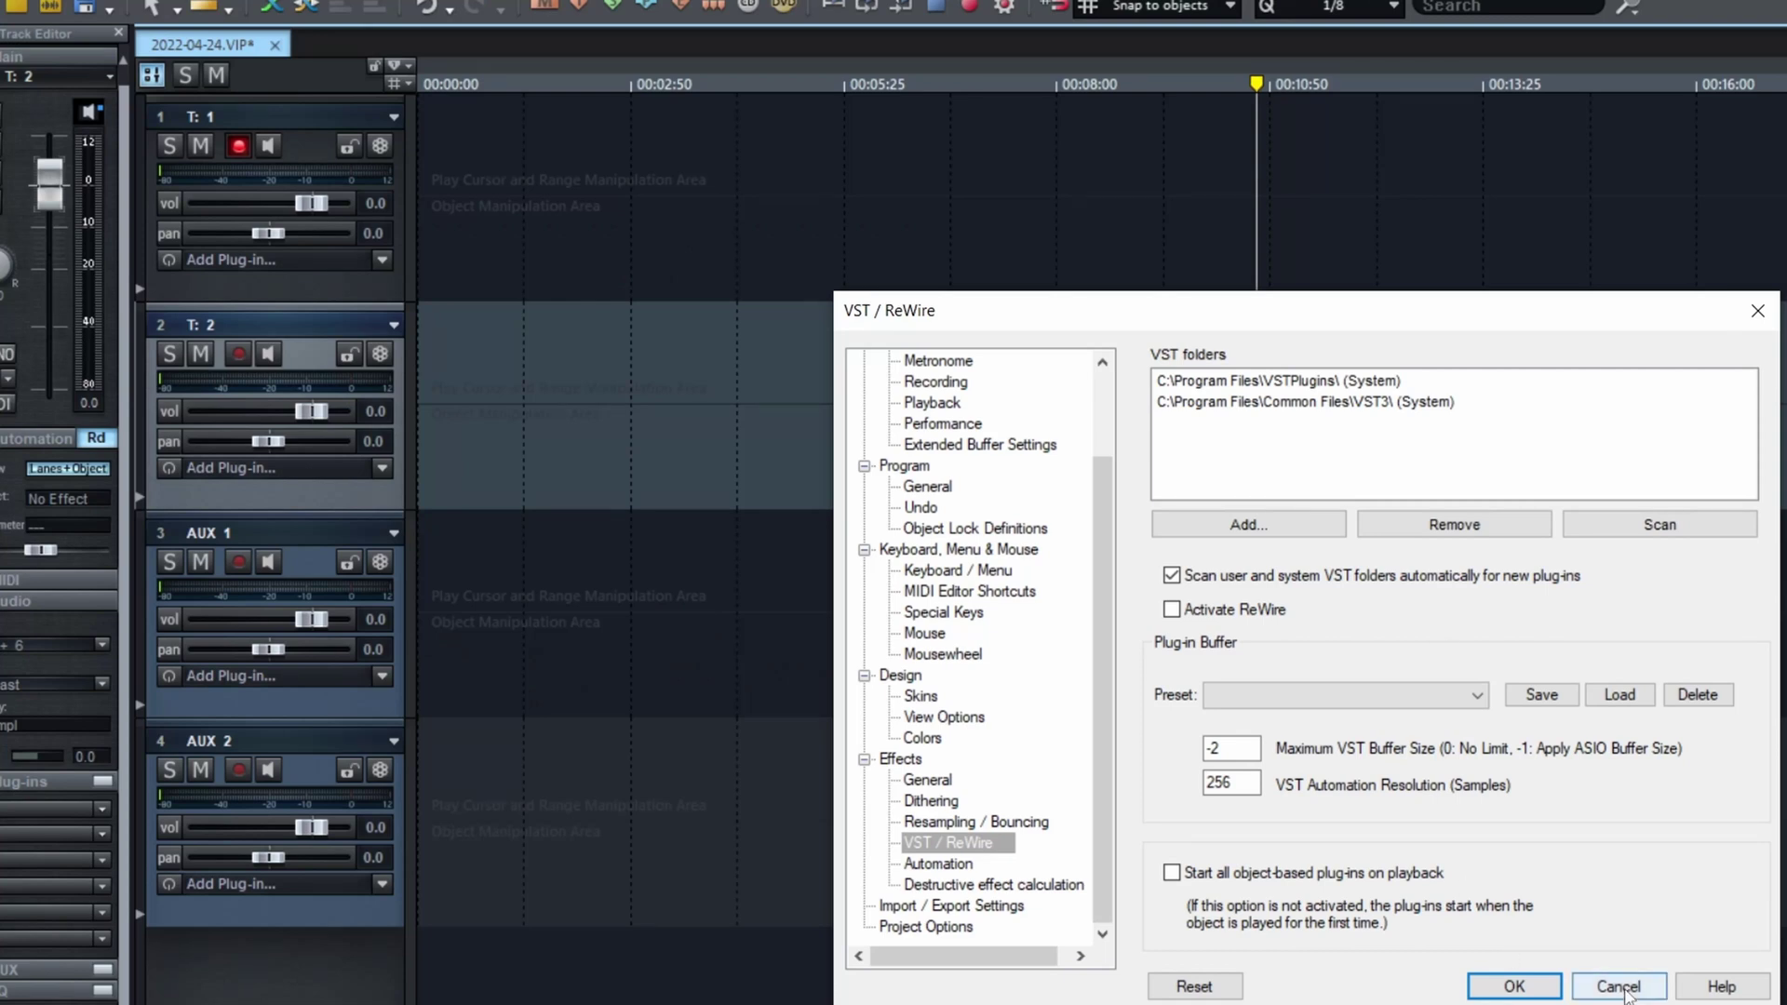
Cancel the VST / ReWire settings dialog without adding a folder.
left_click(1618, 986)
In track 1's Plug-in Browser, expand Dynamics and star dbx-160 Mono as a favourite.
left_click(243, 262)
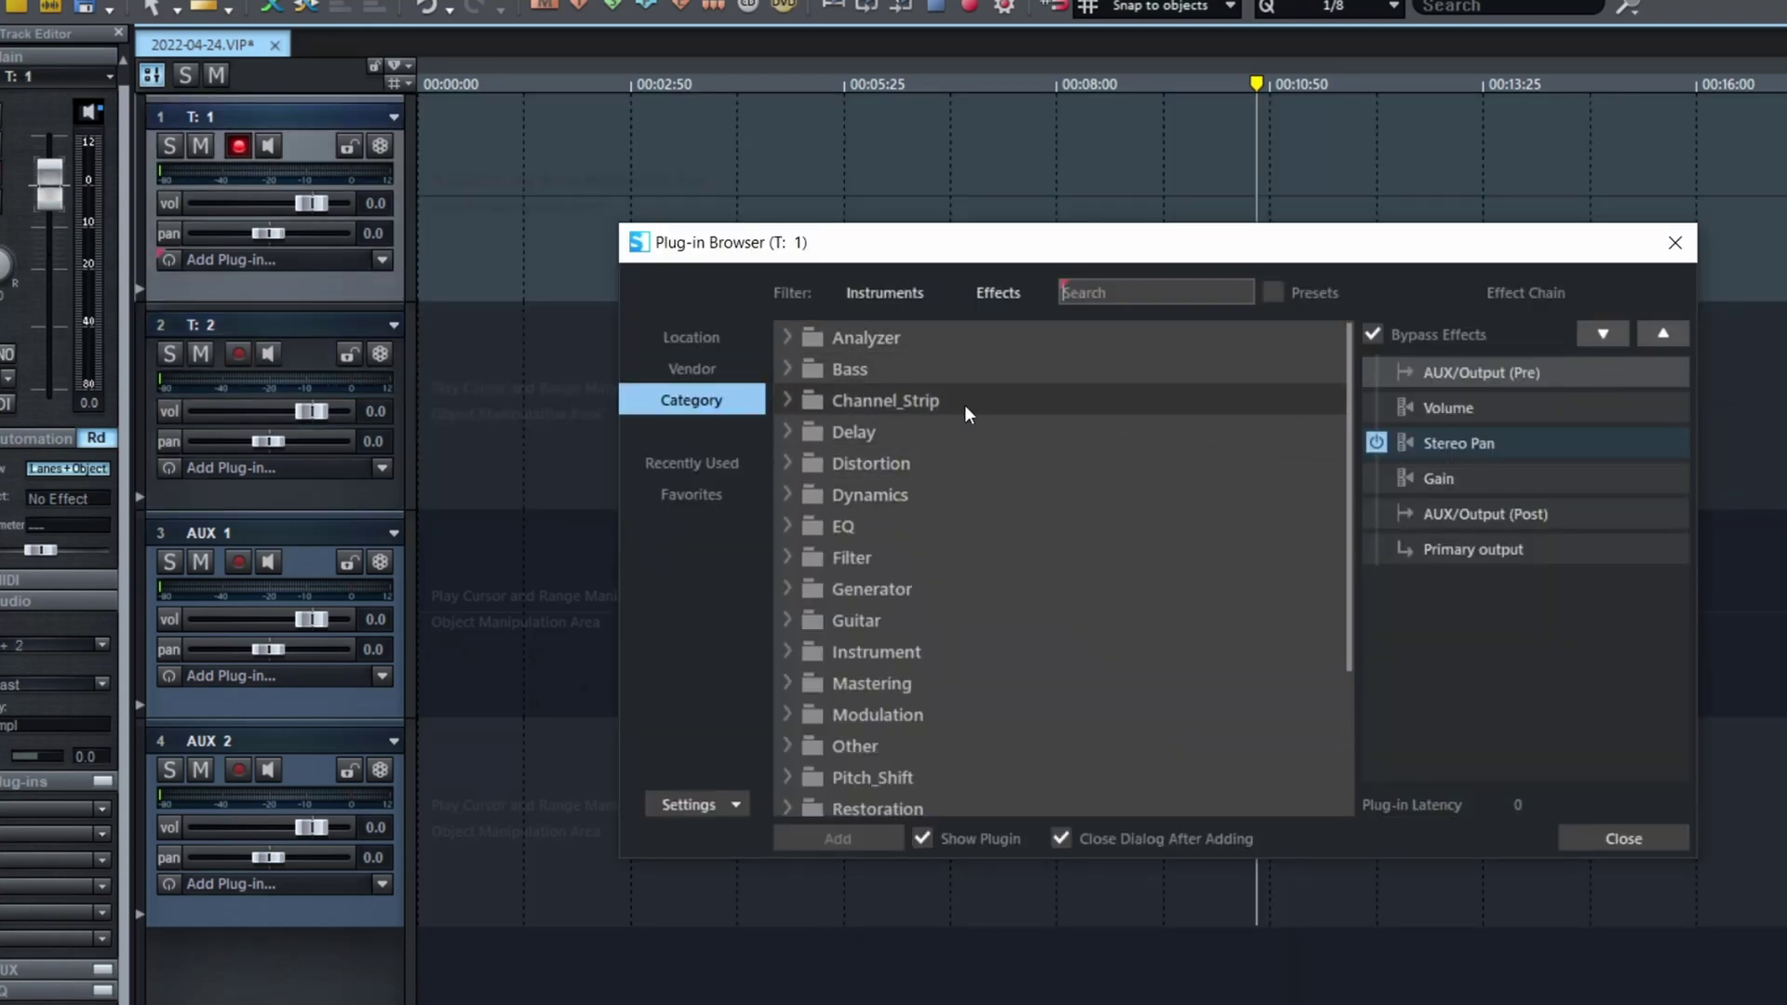
scroll(958, 652, "down", 2)
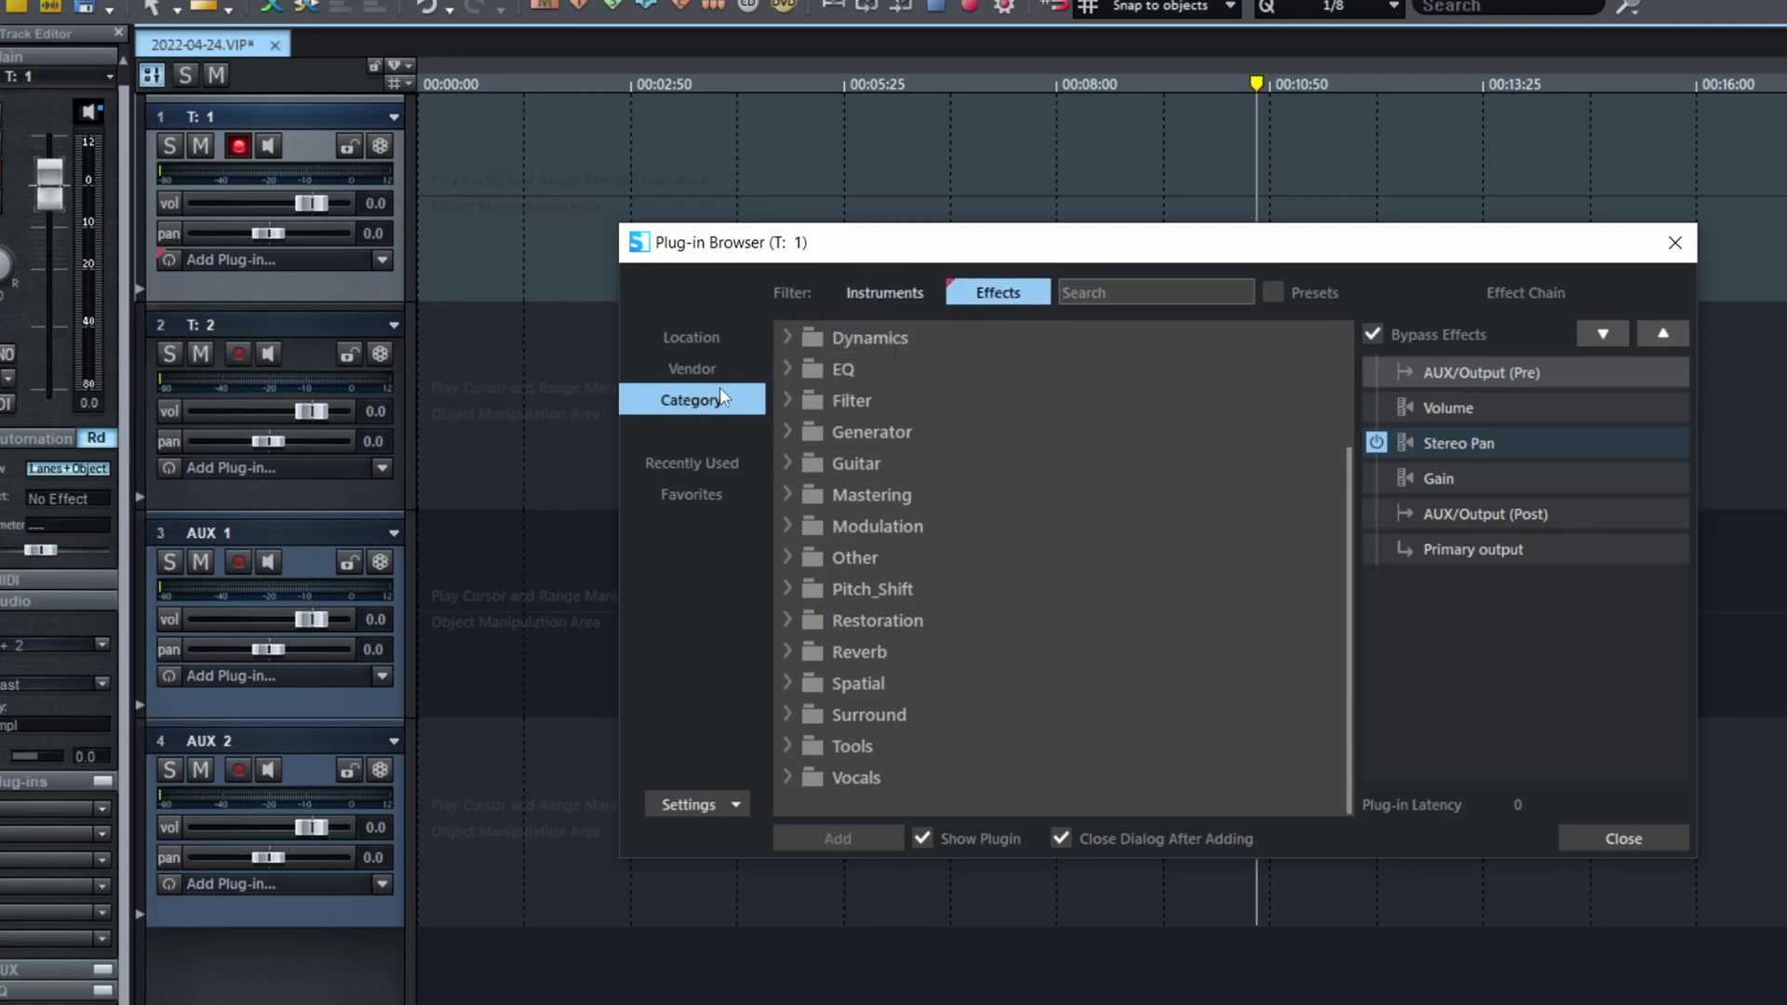
left_click(786, 335)
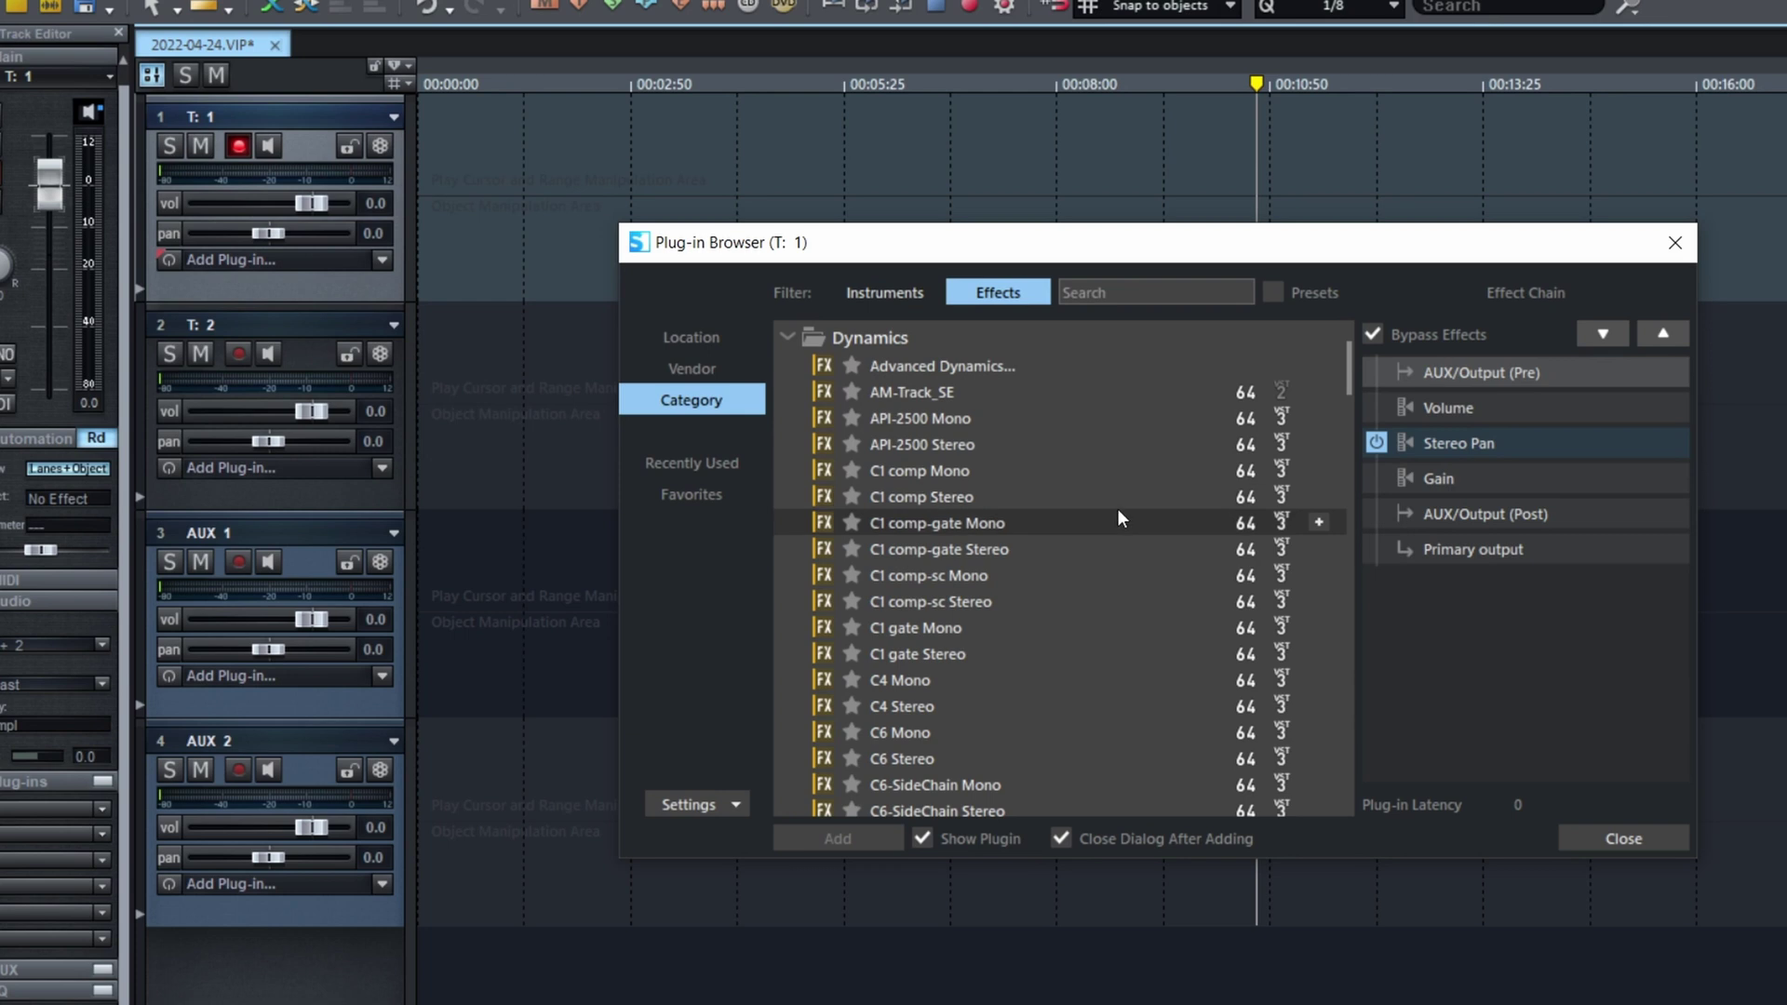
scroll(1118, 518, "down", 7)
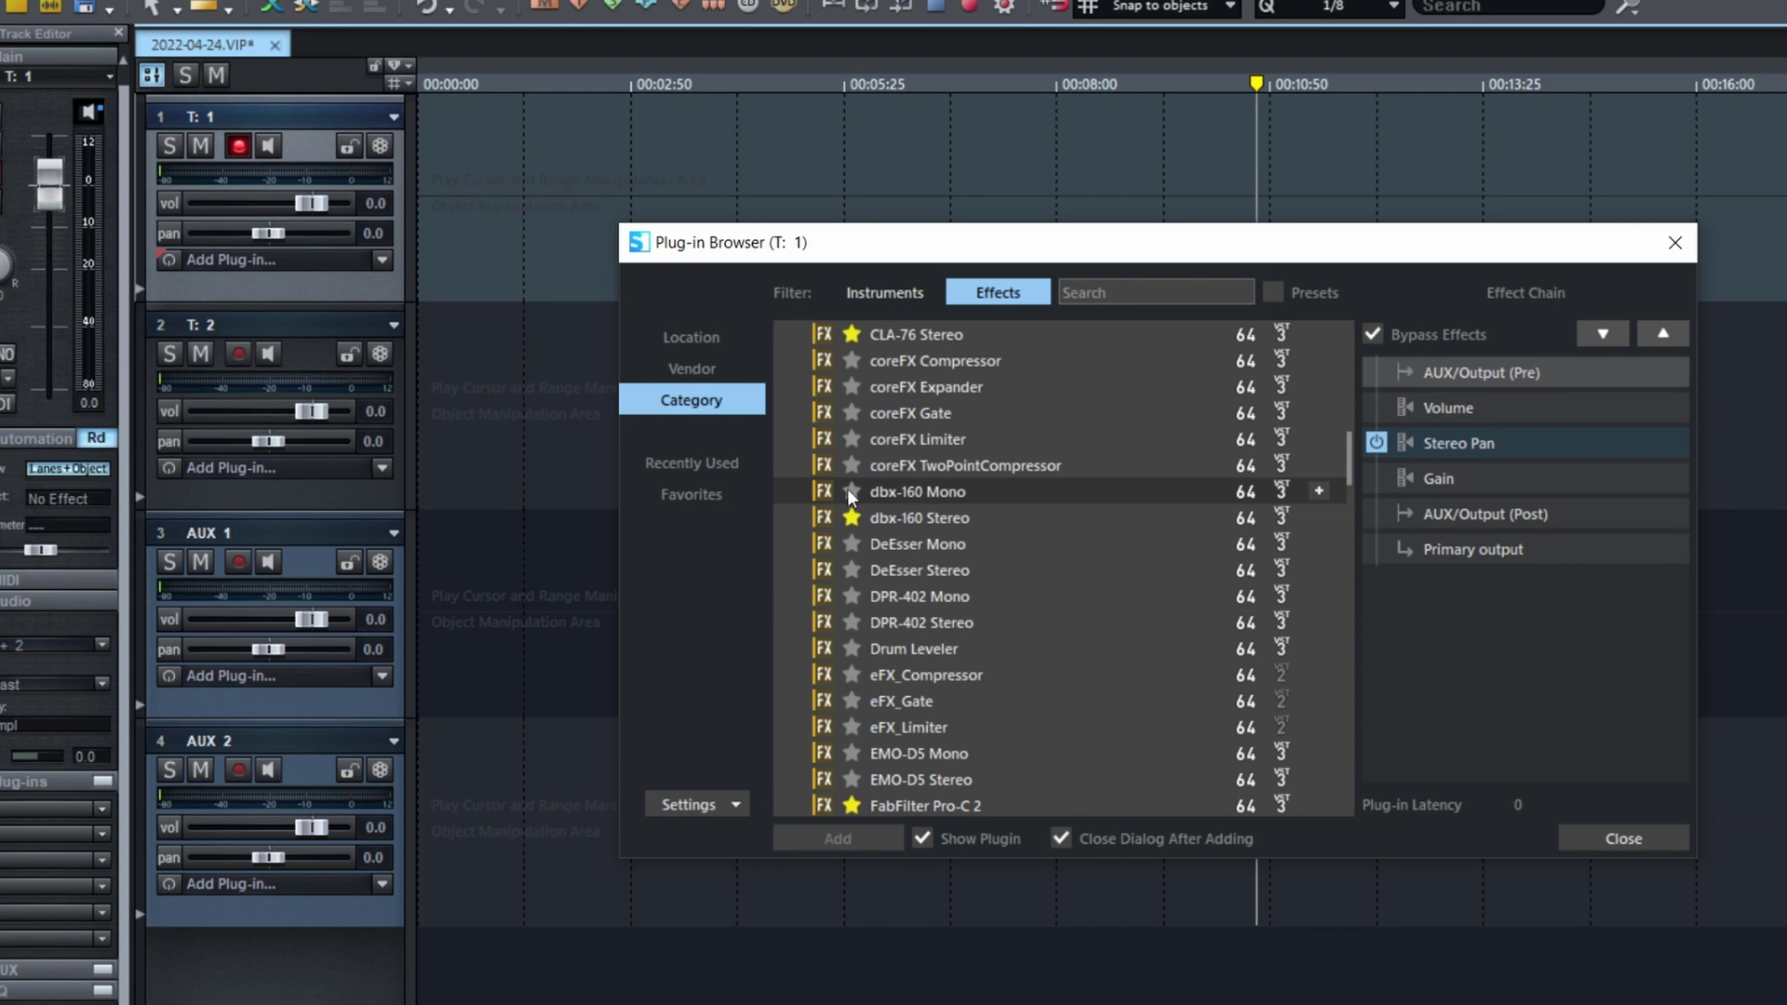
left_click(850, 491)
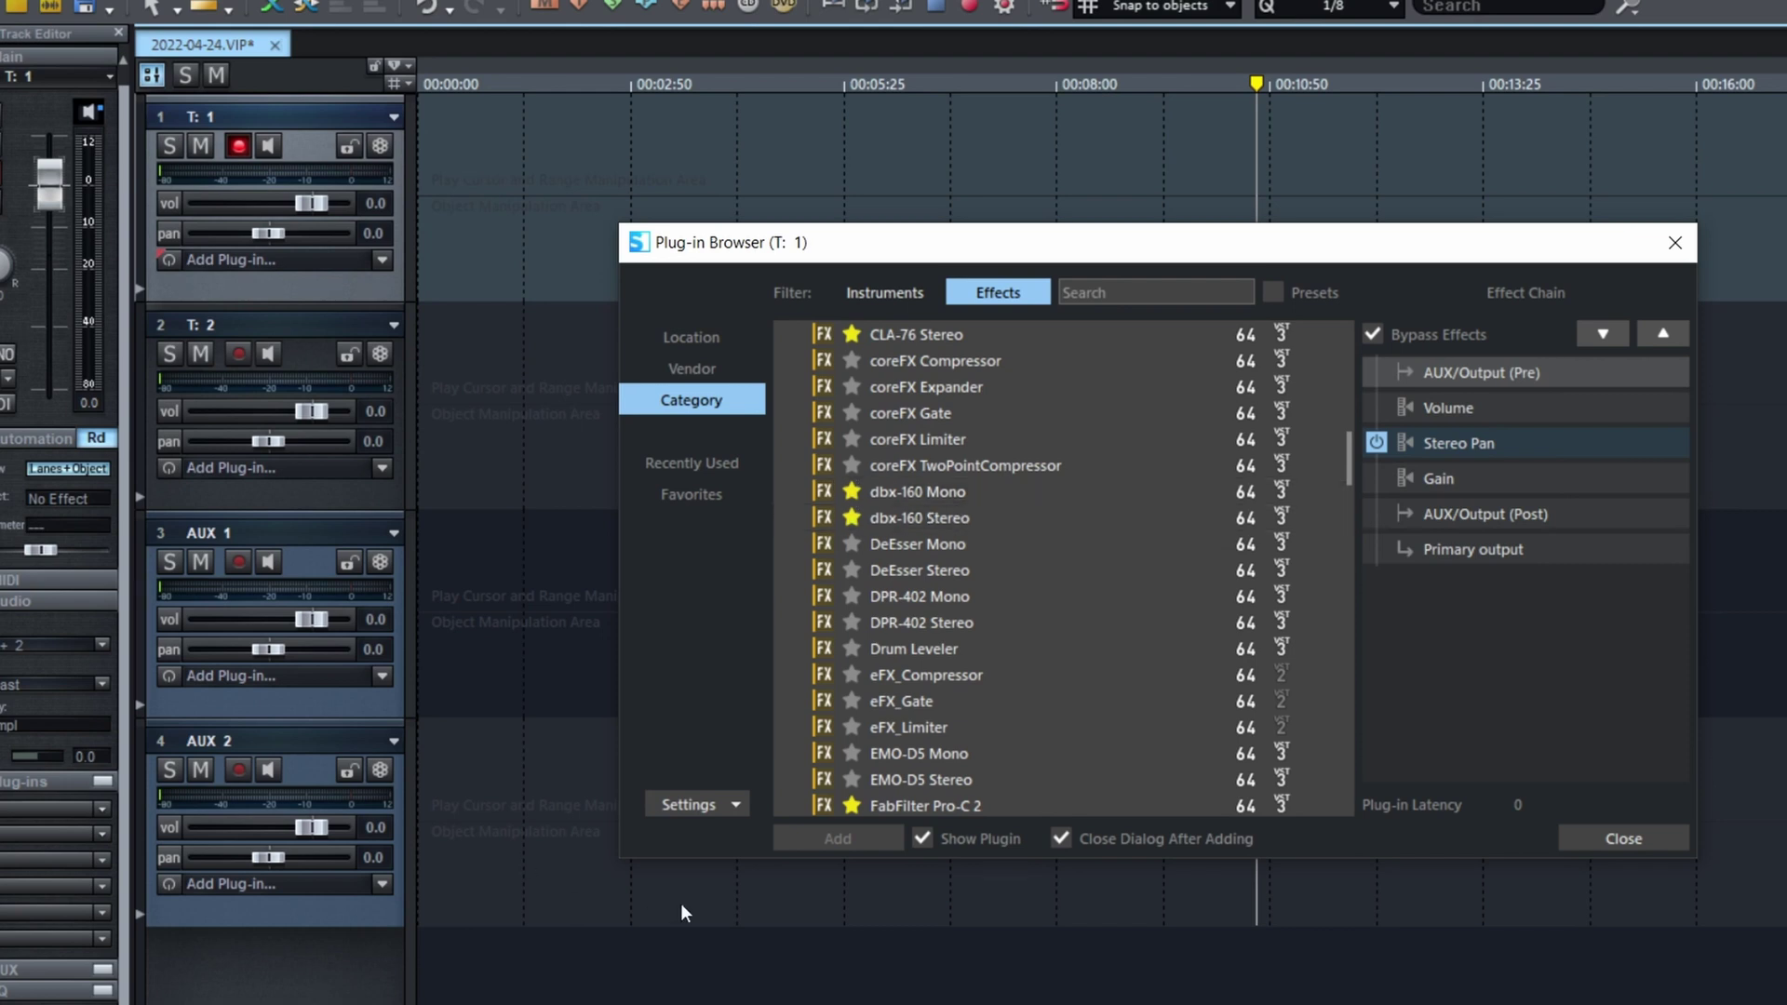
left_click(679, 499)
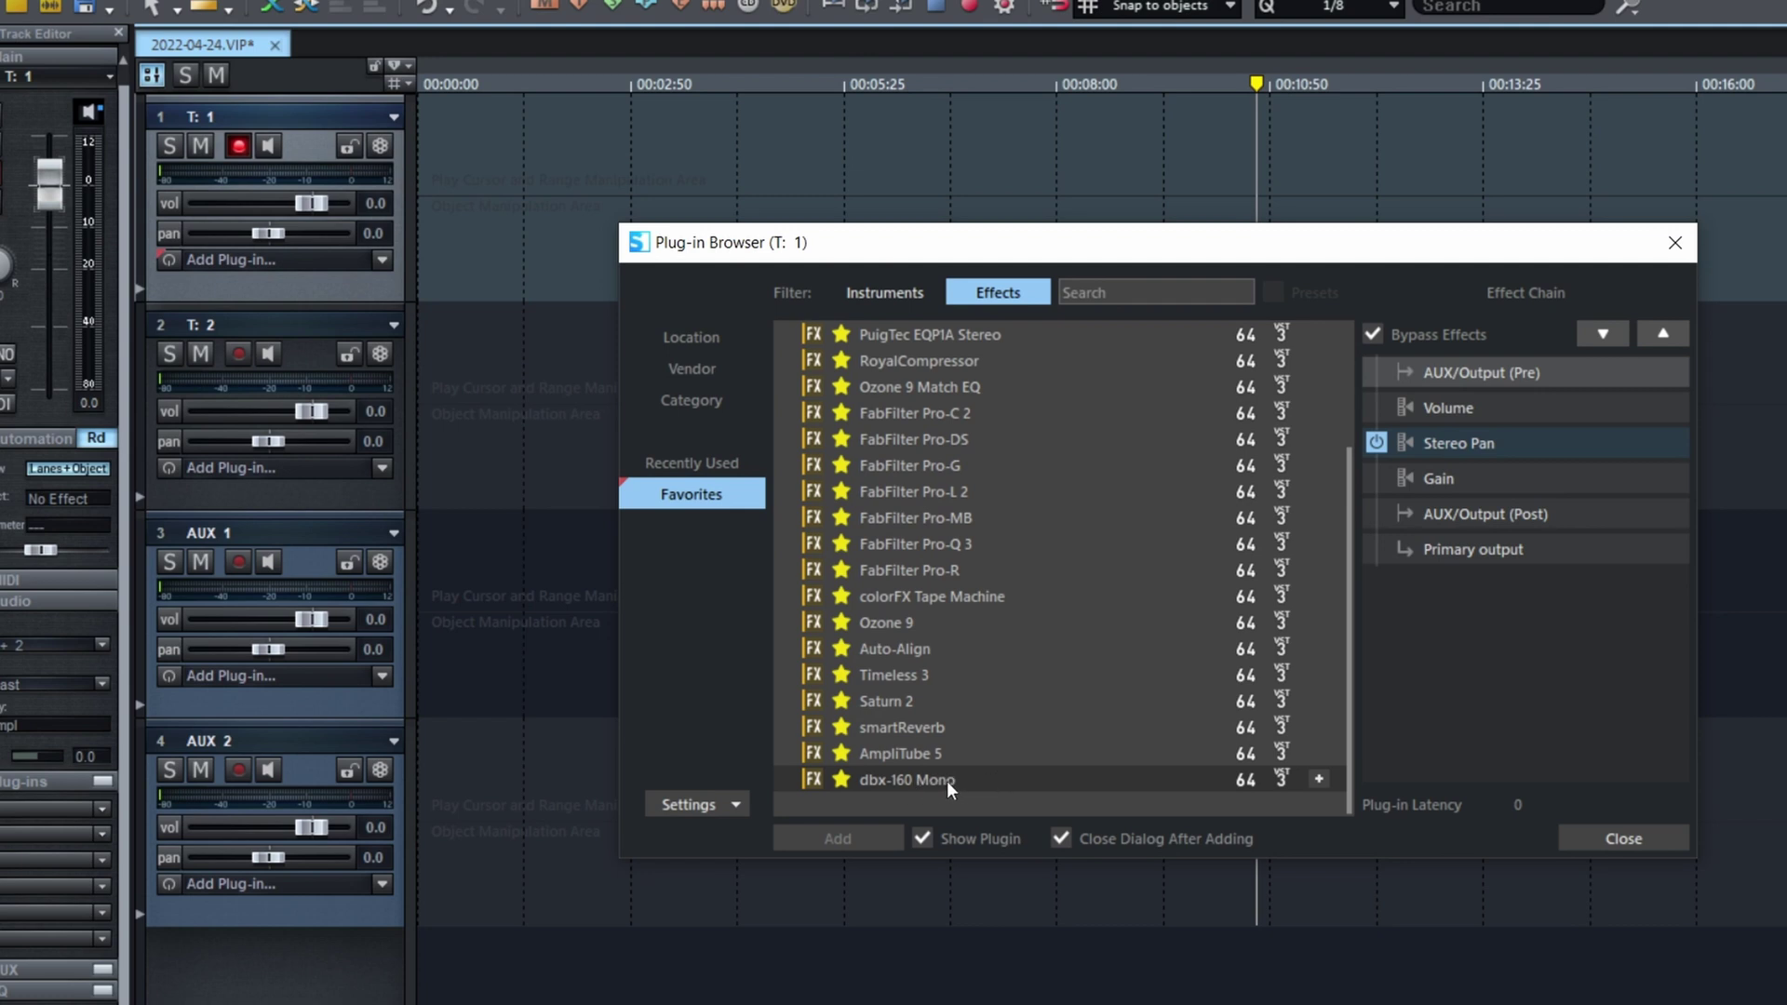
left_click(1674, 244)
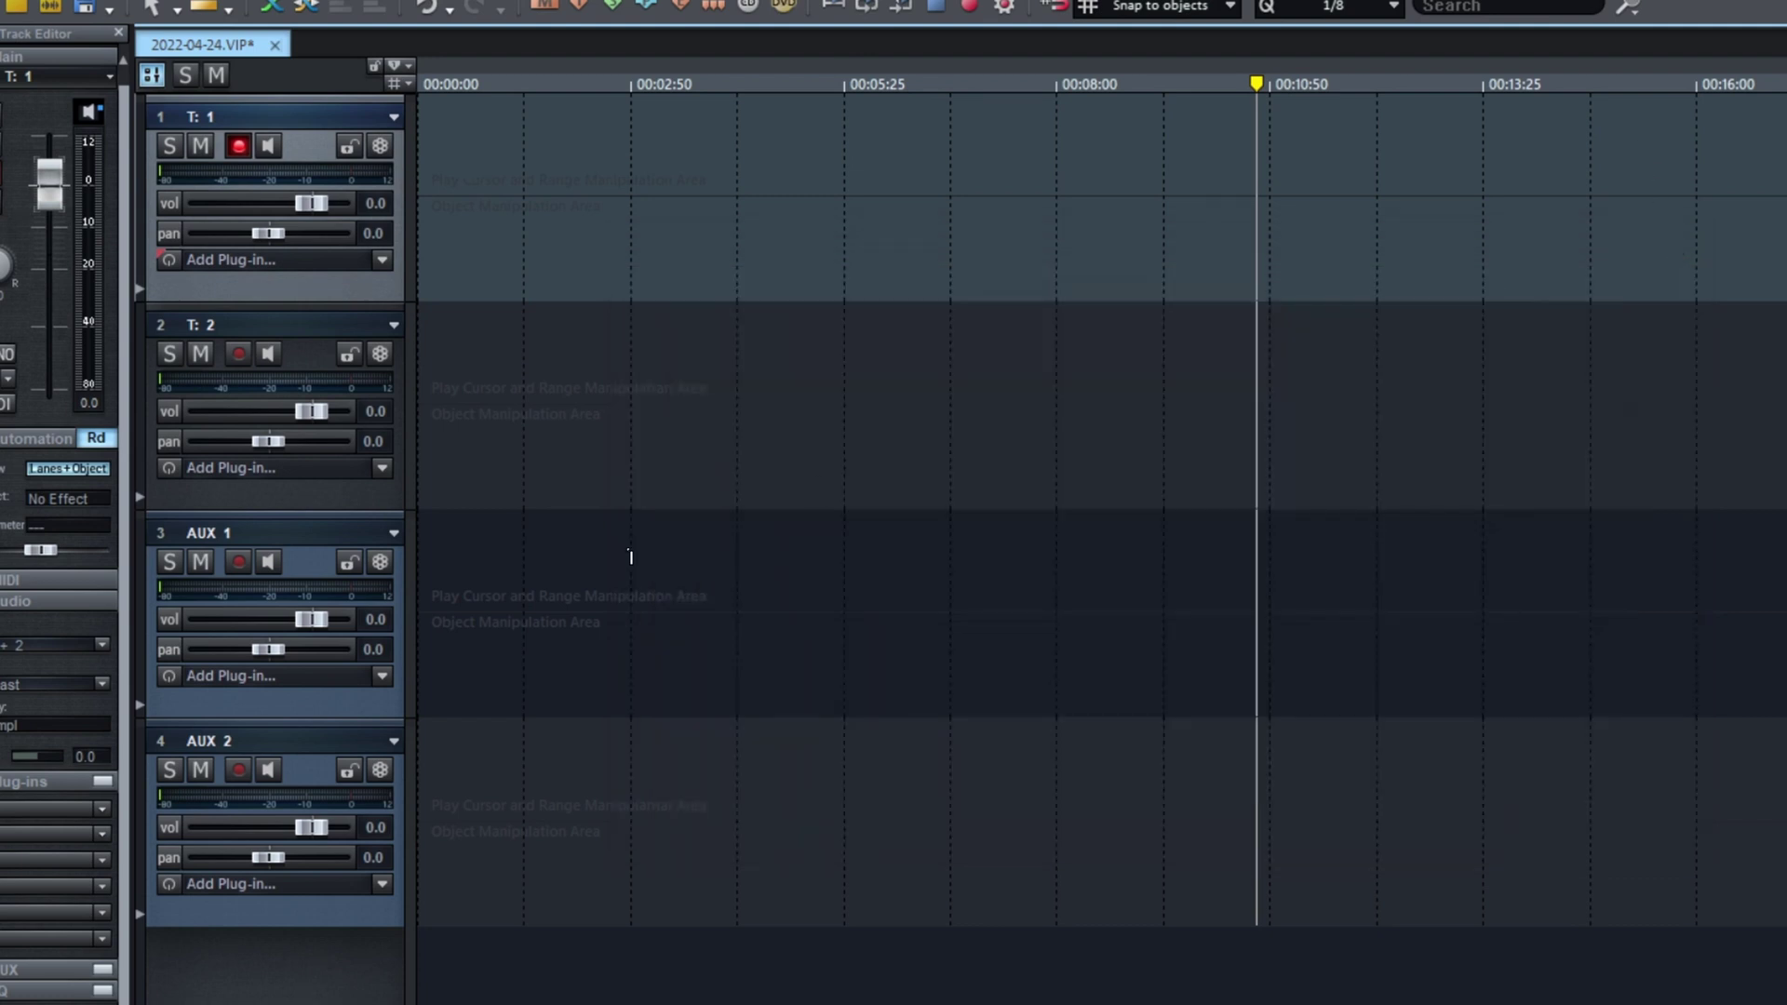
left_click(387, 260)
mouse_move(510, 339)
left_click(304, 264)
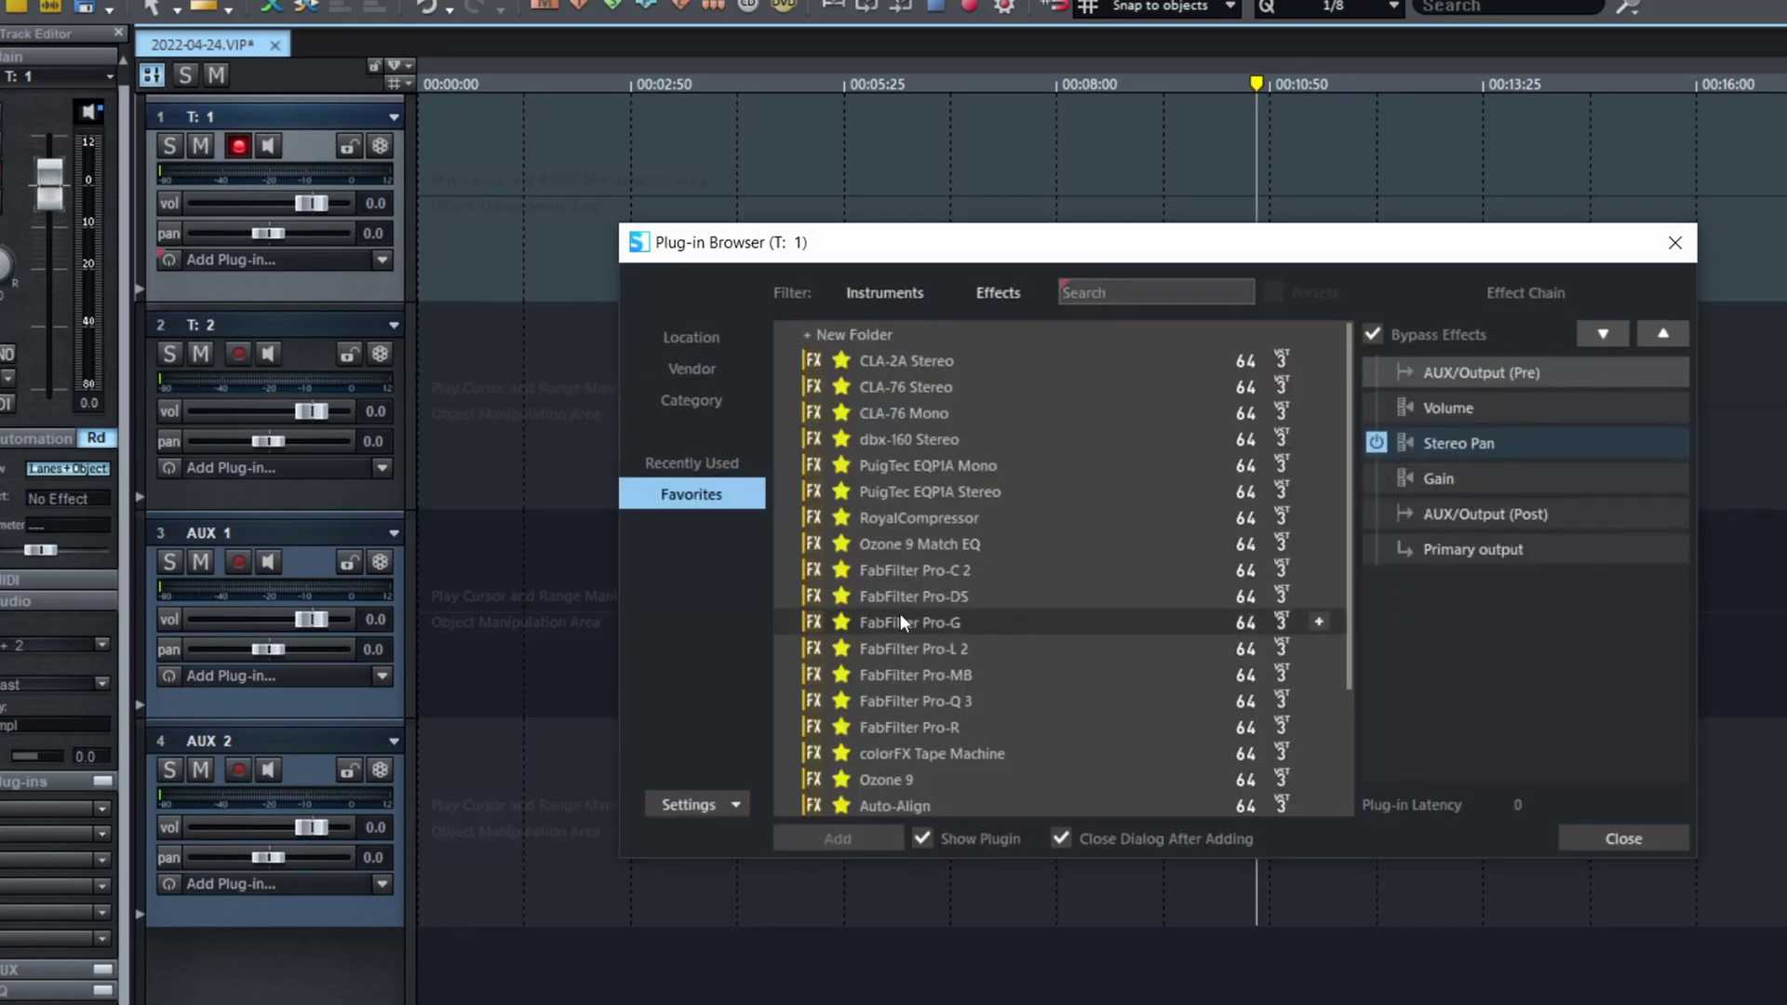
Reorder Favorites with FabFilter Pro-Q 3 first and Pro-R second, then close the browser.
scroll(970, 685, "down", 2)
scroll(850, 800, "up", 2)
left_click(845, 784)
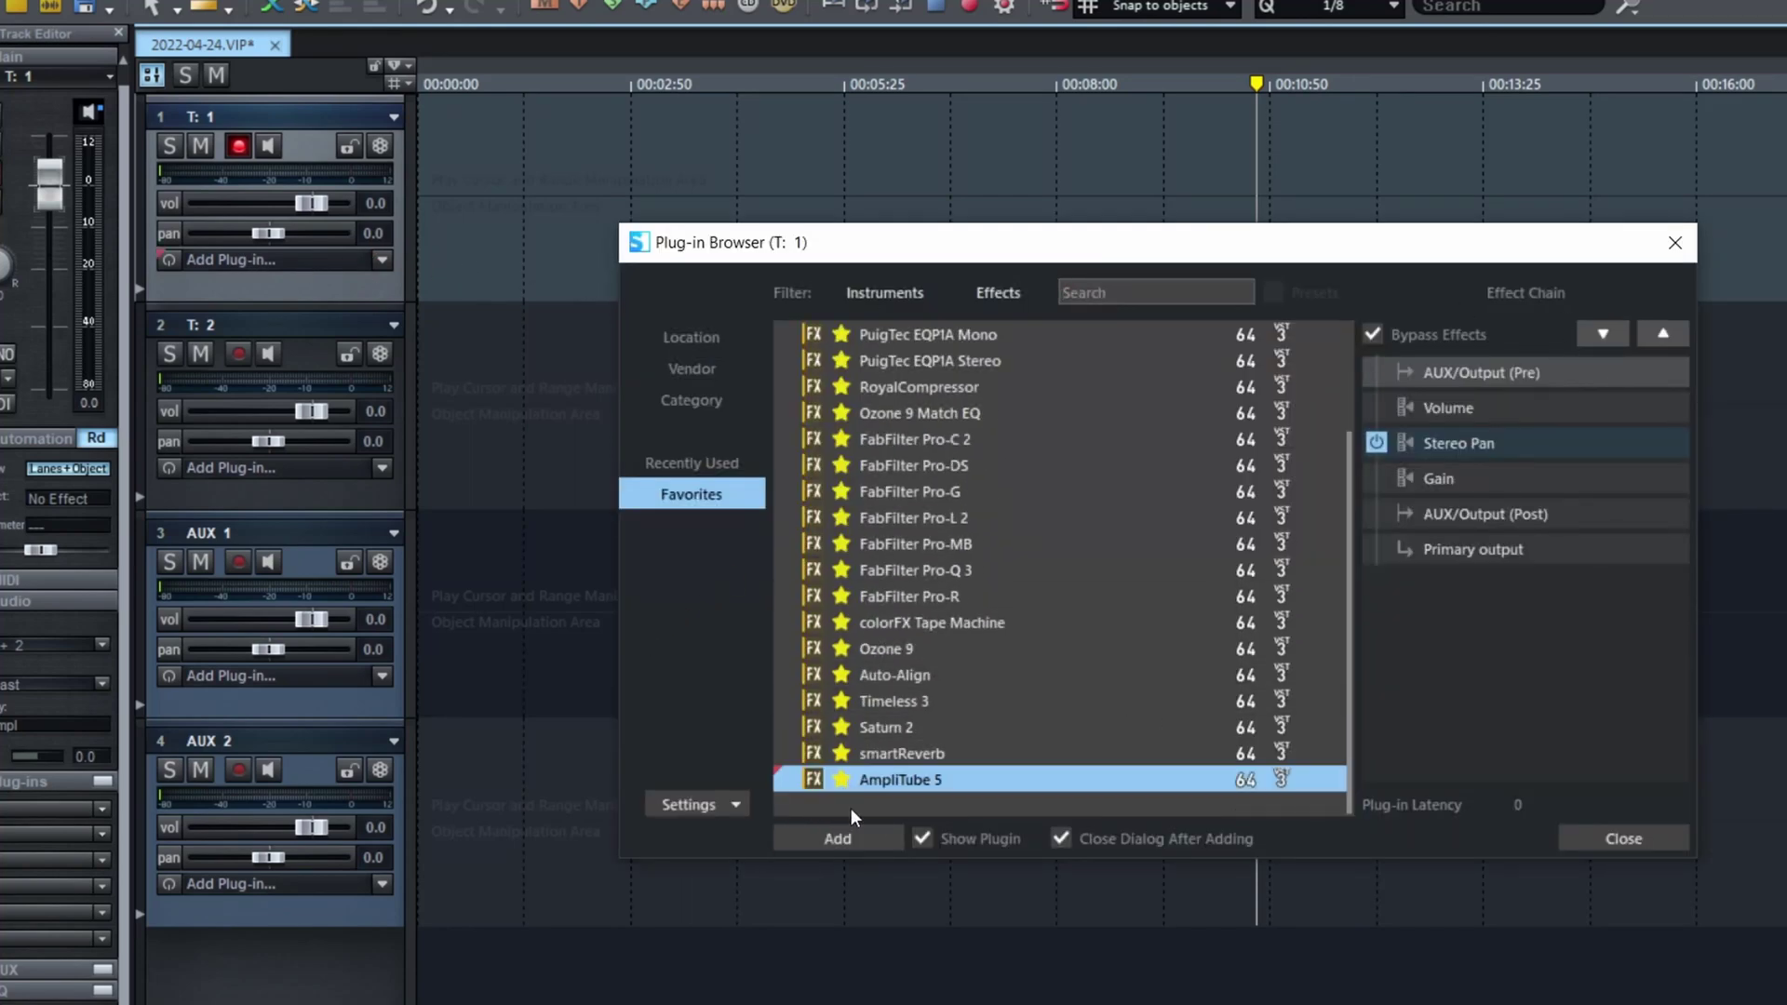
mouse_move(1111, 785)
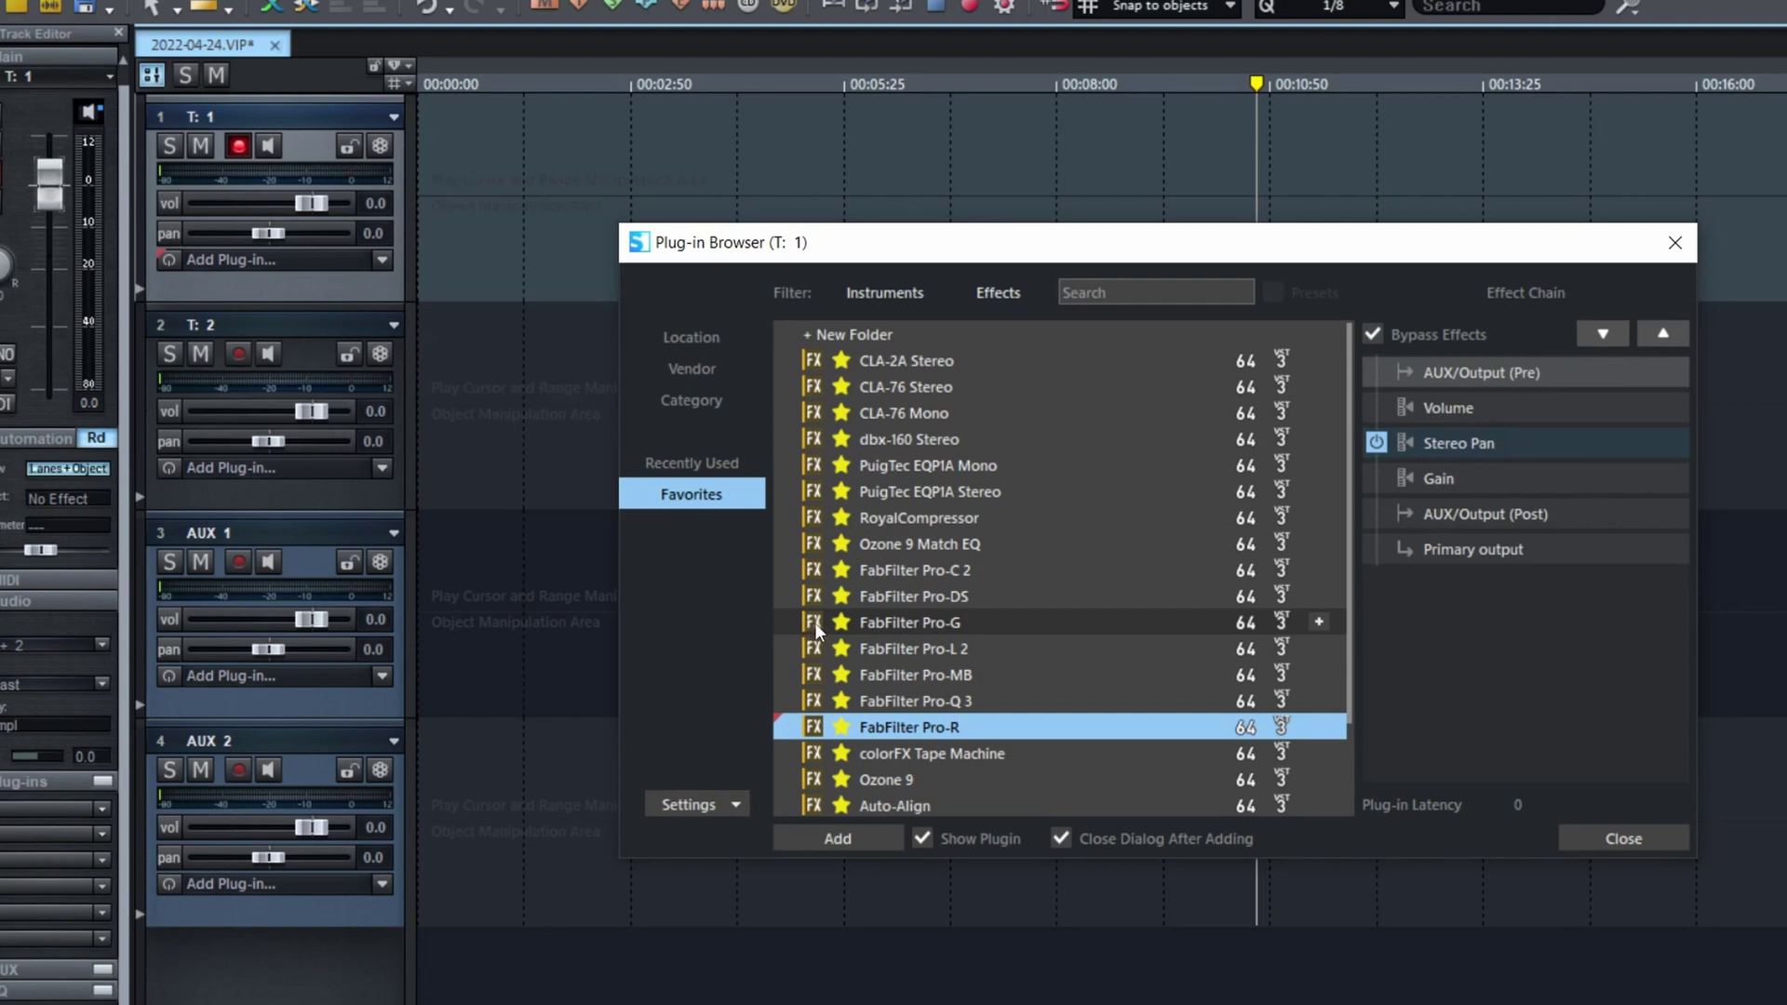
left_click_drag(953, 714, 964, 348)
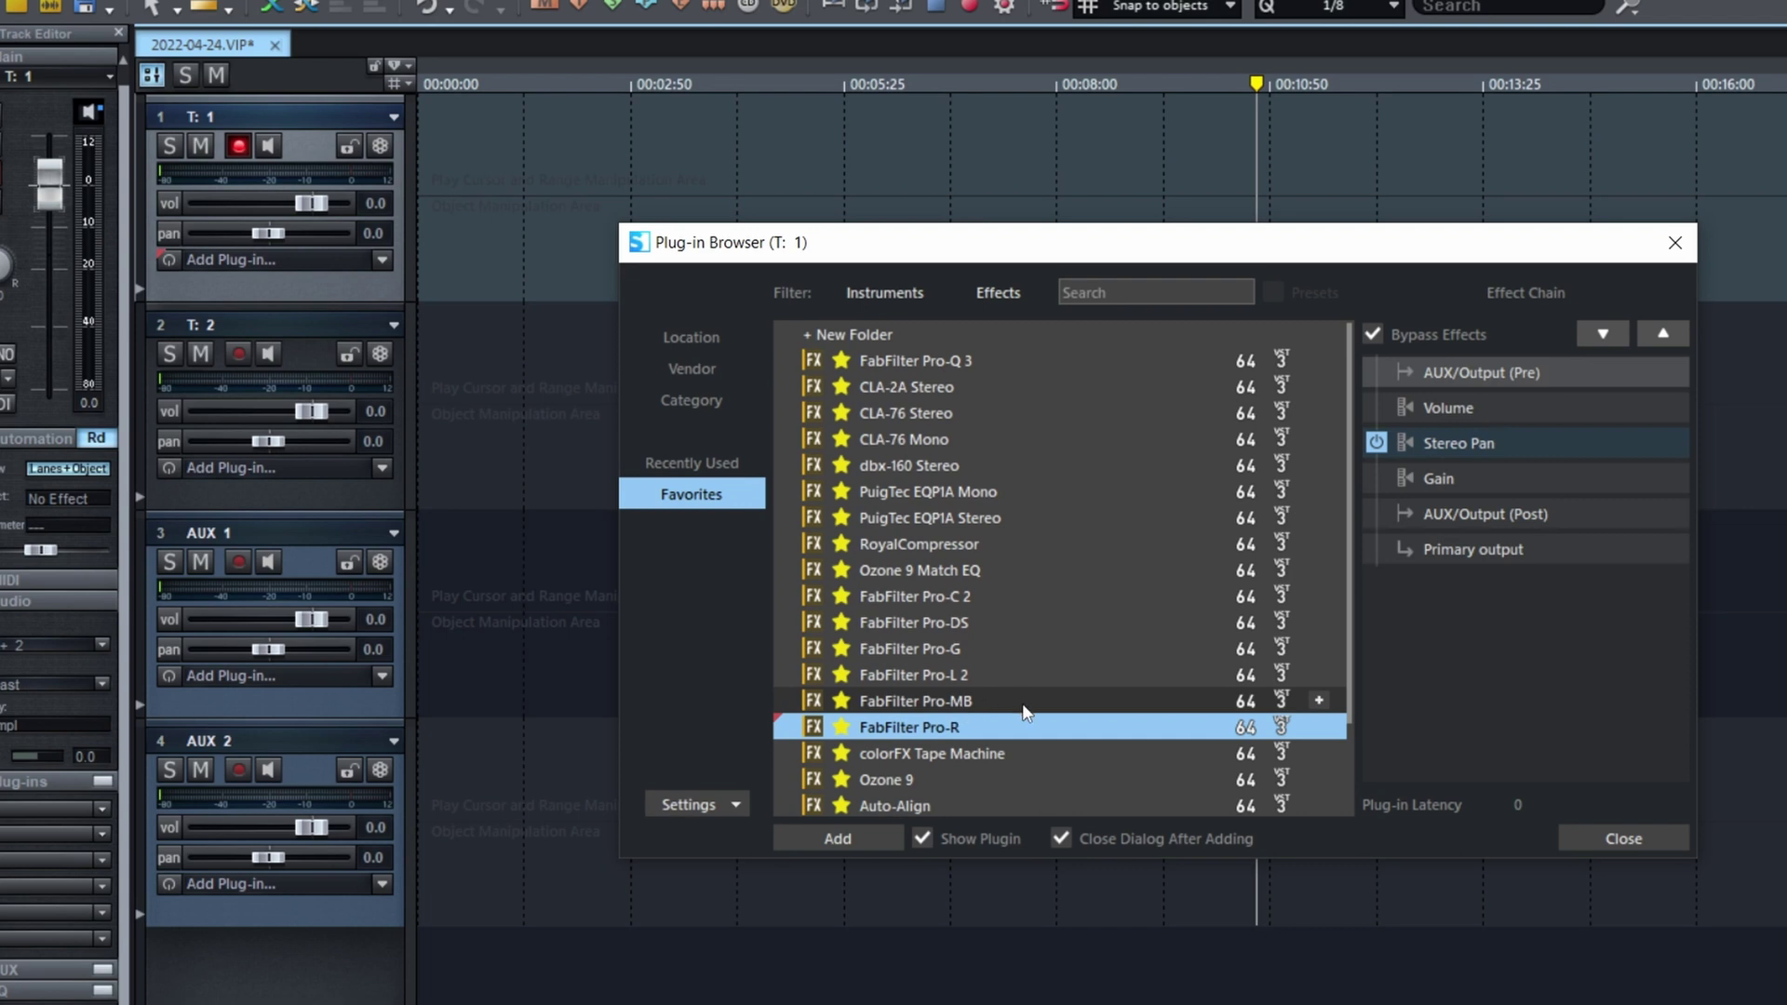
left_click_drag(1022, 726, 918, 370)
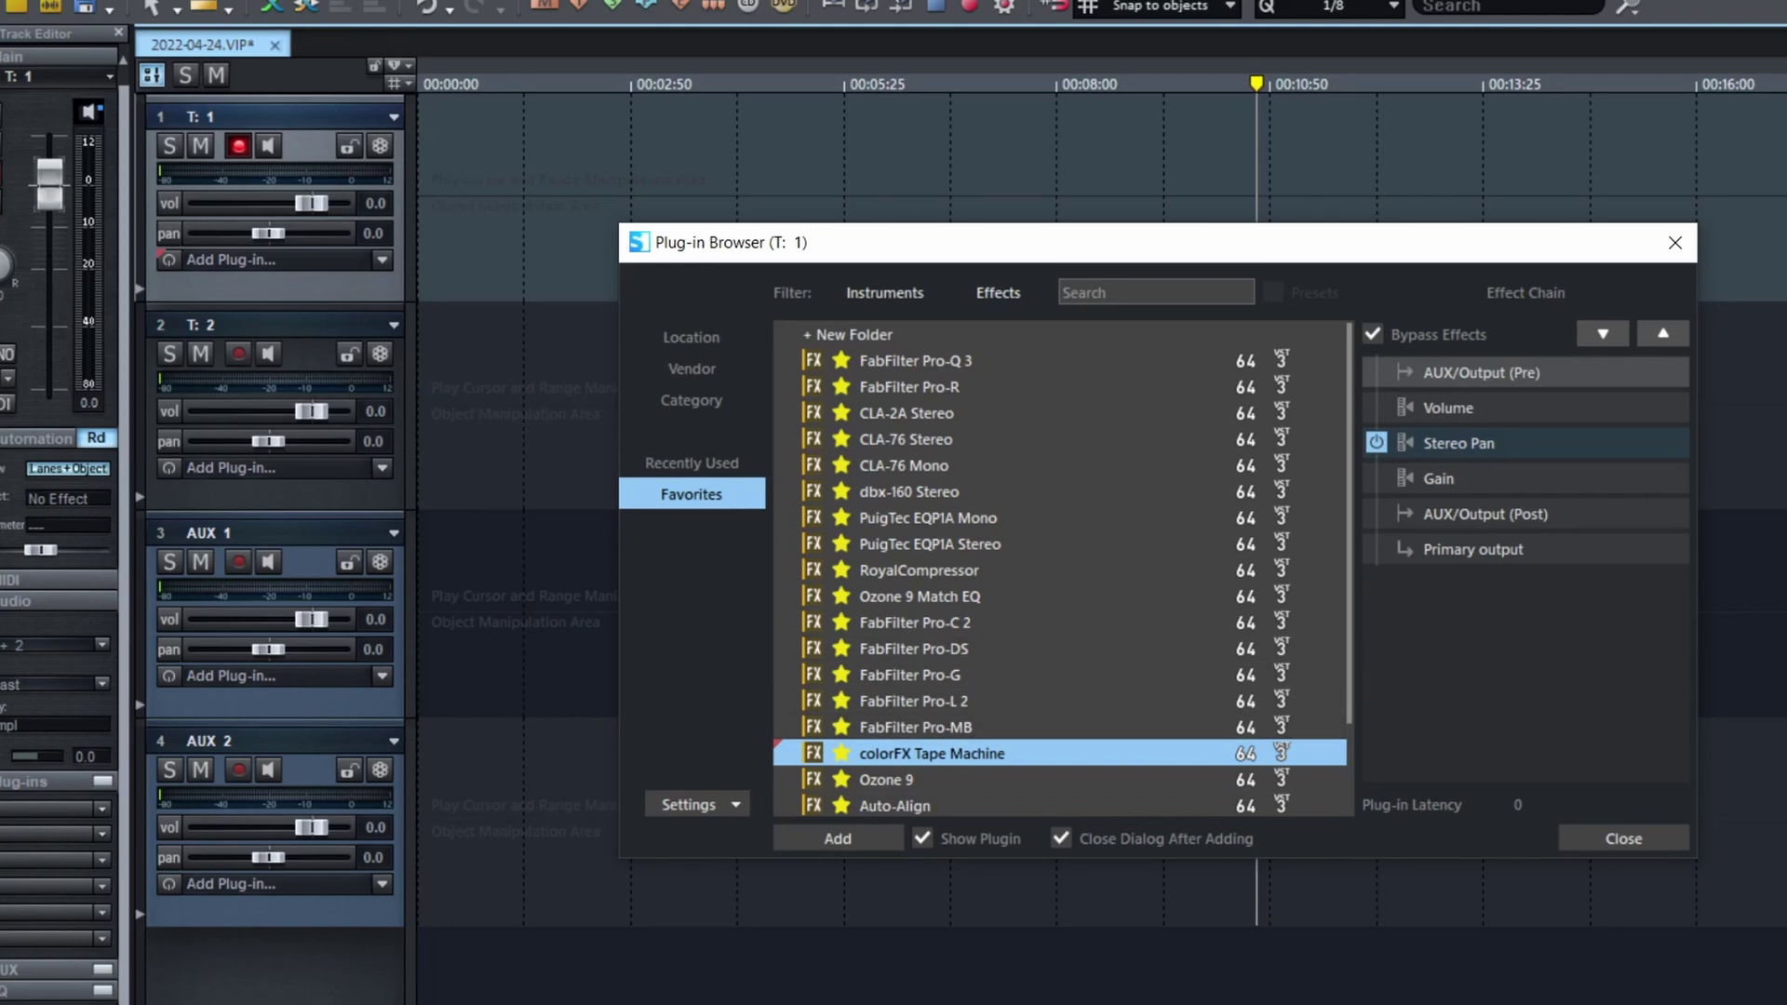
left_click(1676, 244)
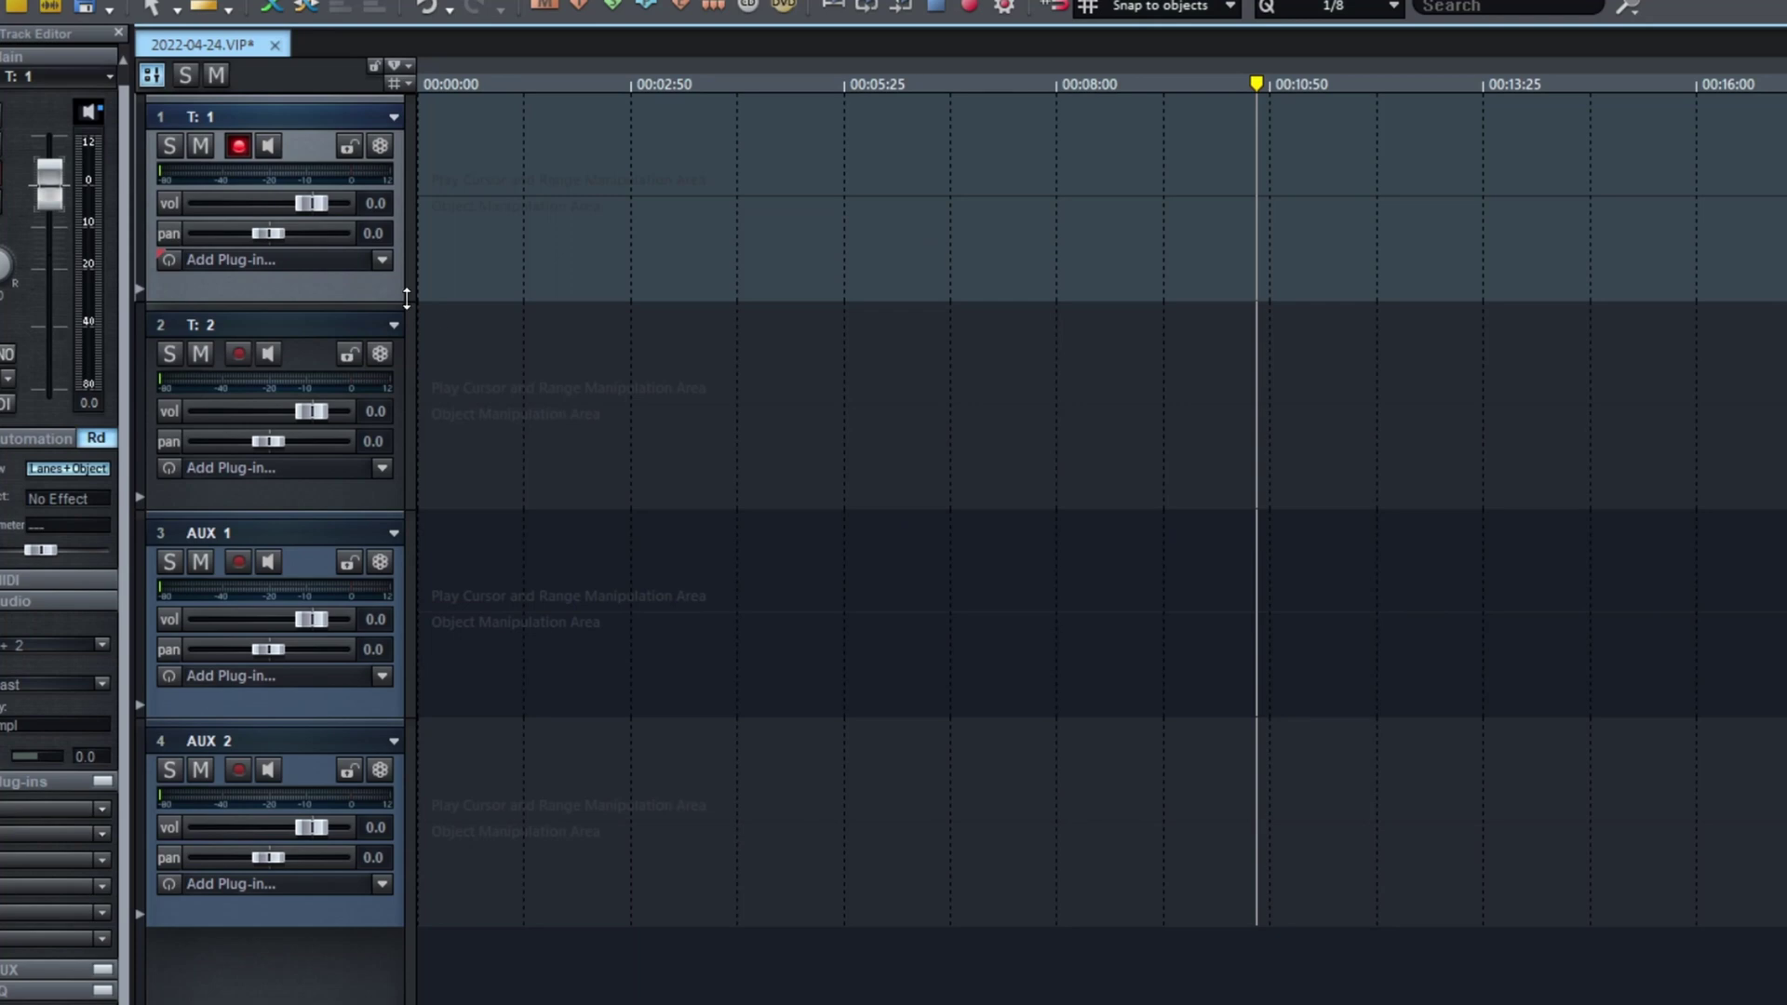
left_click(383, 258)
mouse_move(623, 341)
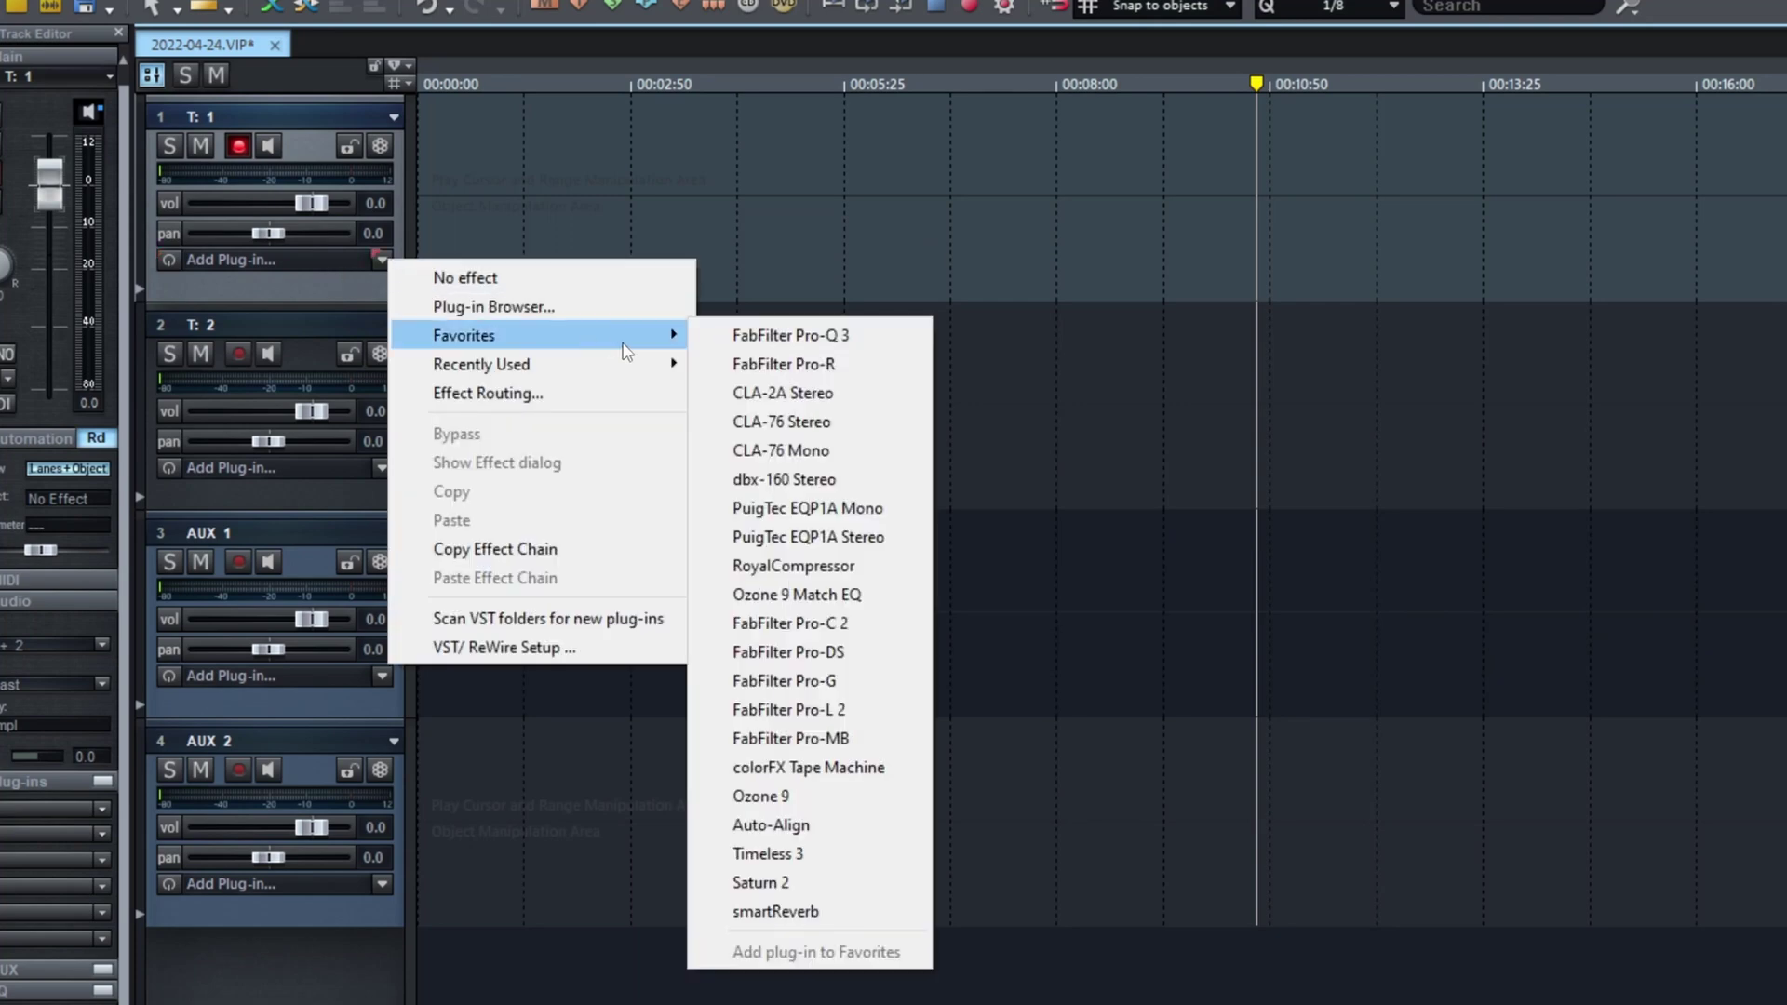